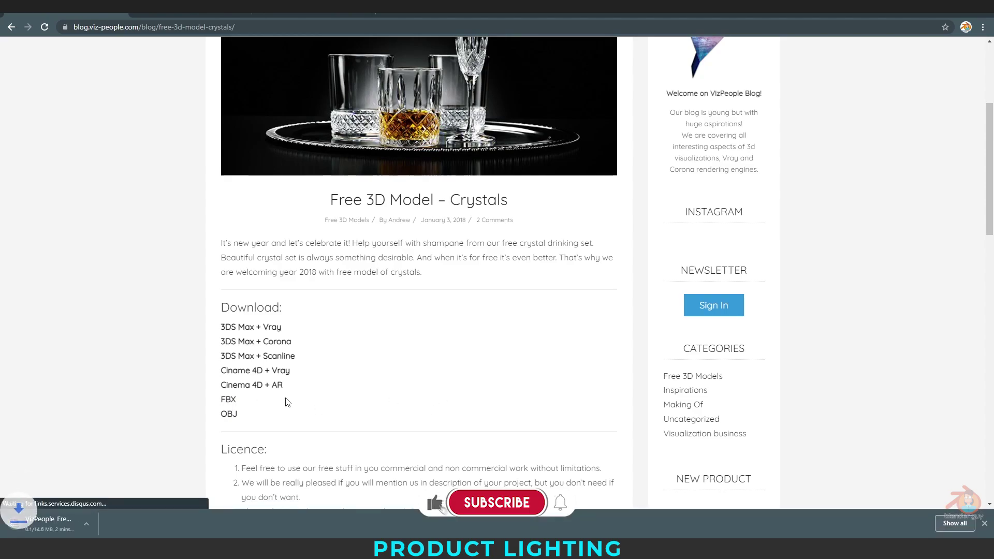
# - Save the crystal glassware image to F:\Lighting\004_Product Lighting and extract the VizPeople_Free_Crystals_FBX archive there
pyautogui.scroll(3, 409, 171)
pyautogui.rightClick(409, 167)
pyautogui.click(446, 188)
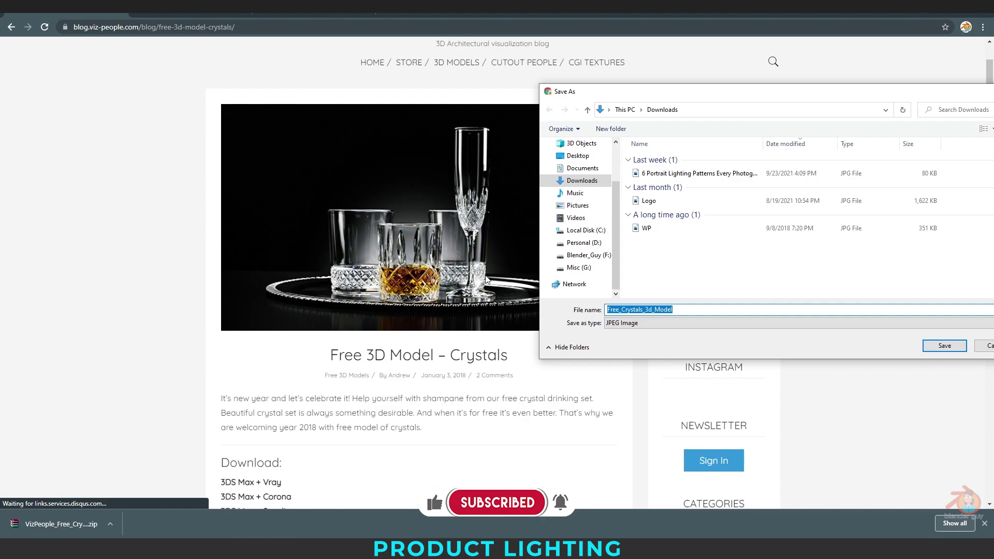
pyautogui.click(589, 254)
pyautogui.doubleClick(674, 201)
pyautogui.click(683, 203)
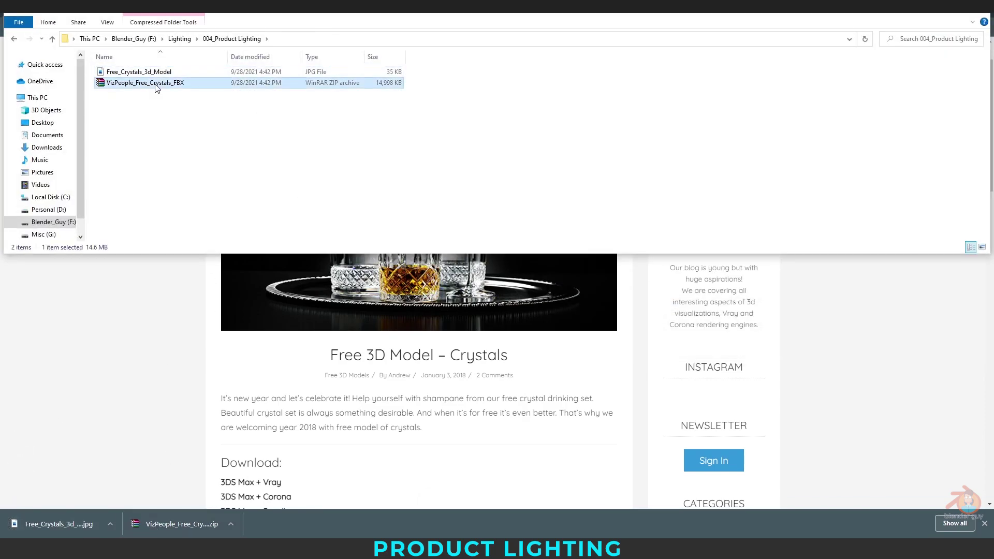
pyautogui.rightClick(155, 85)
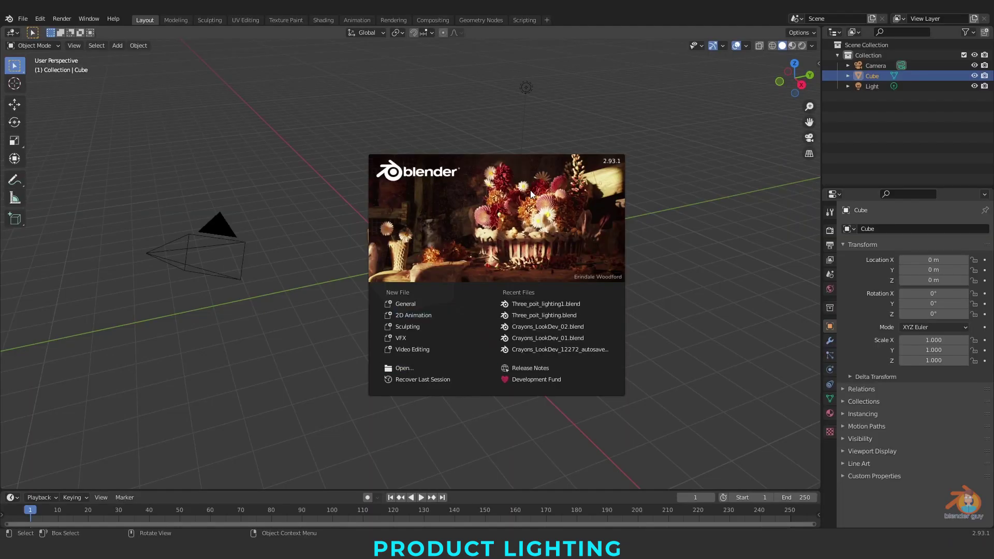
# - Switch to Blender, dismiss the splash screen and delete all default objects from the scene
pyautogui.click(625, 163)
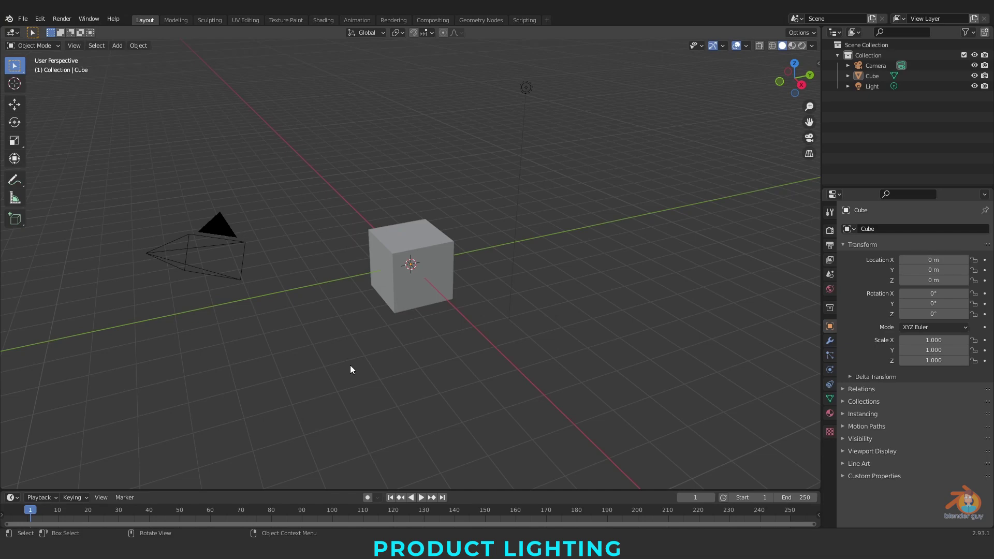
pyautogui.press('a')
pyautogui.press('Delete')
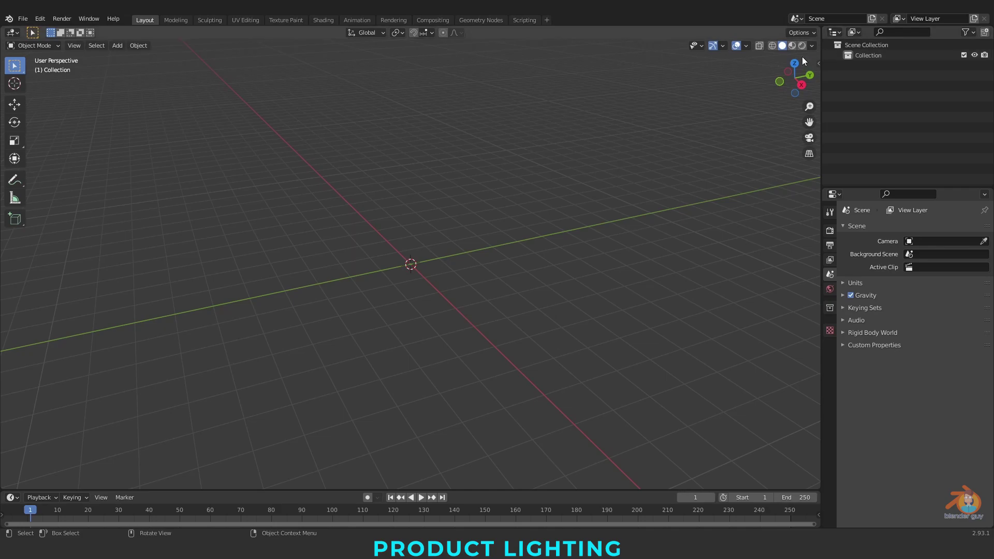
# - Open the Blender preferences and view the shortcut_VUr add-on repository page on GitHub in the browser
pyautogui.click(40, 19)
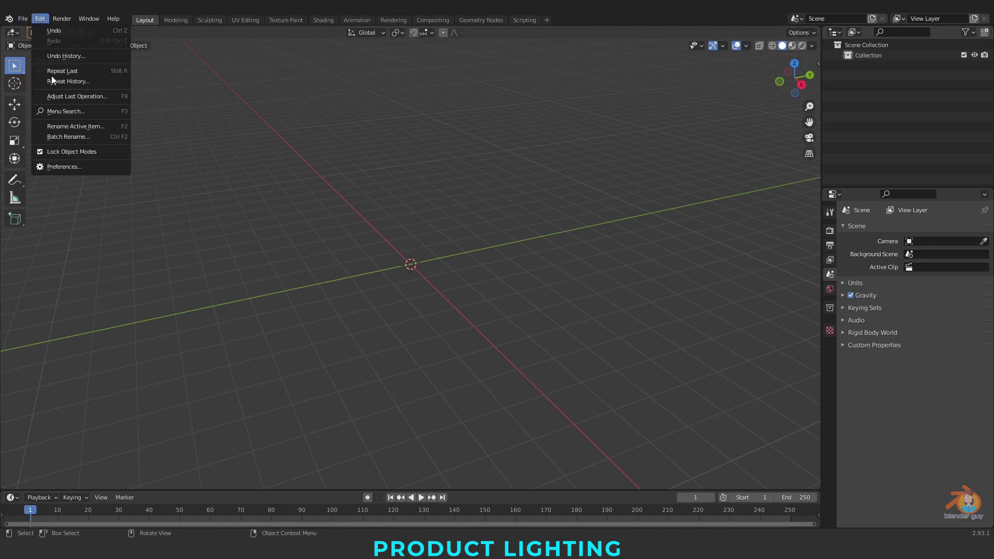
pyautogui.click(78, 167)
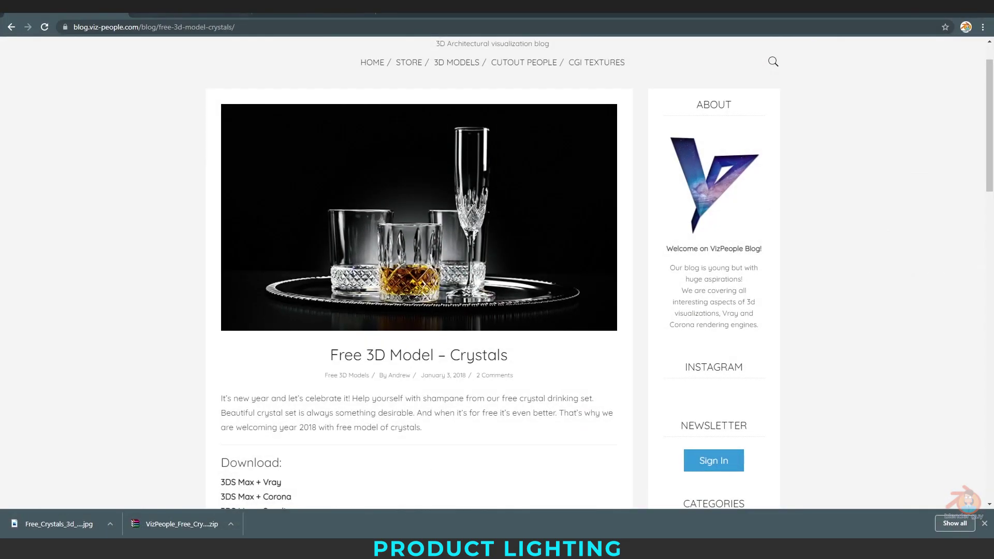
pyautogui.click(280, 15)
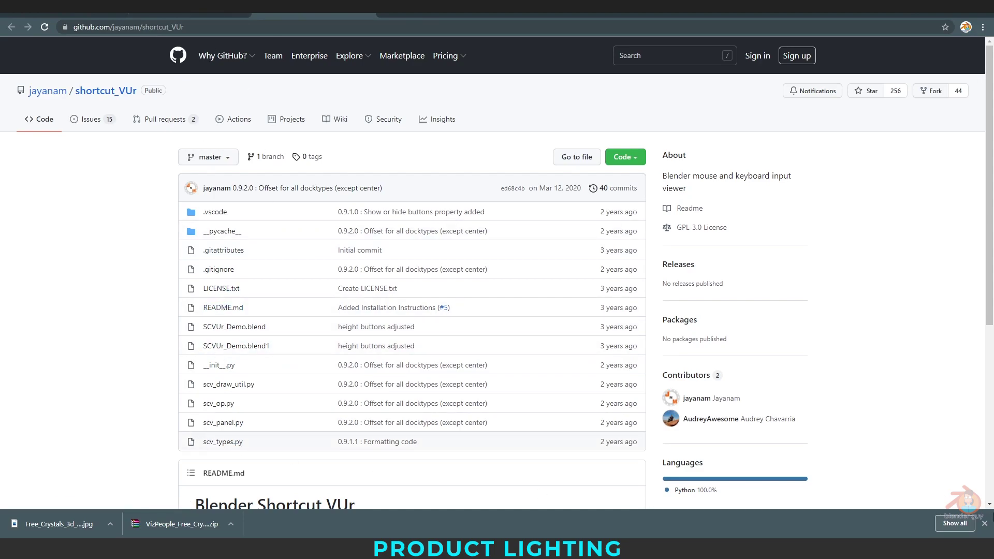
pyautogui.click(985, 524)
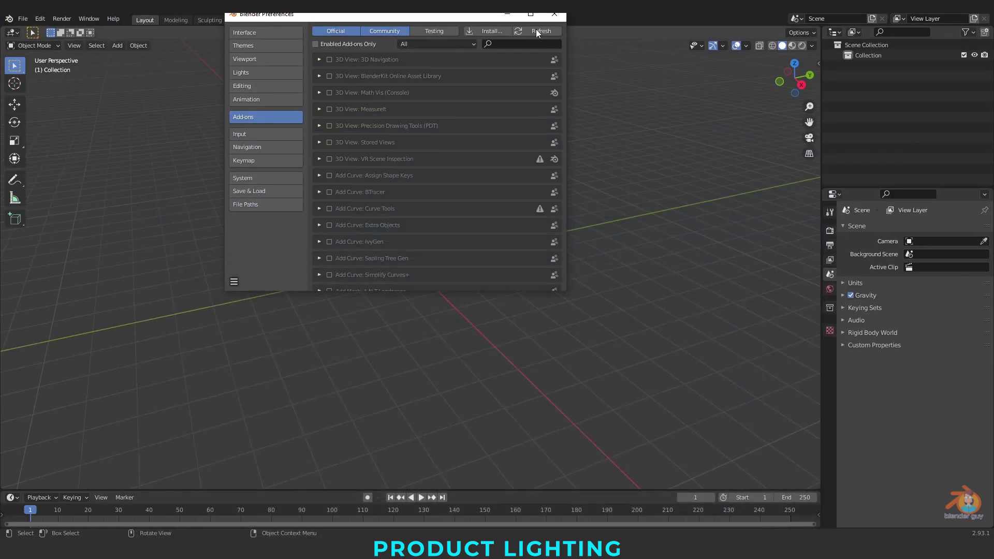
pyautogui.click(491, 32)
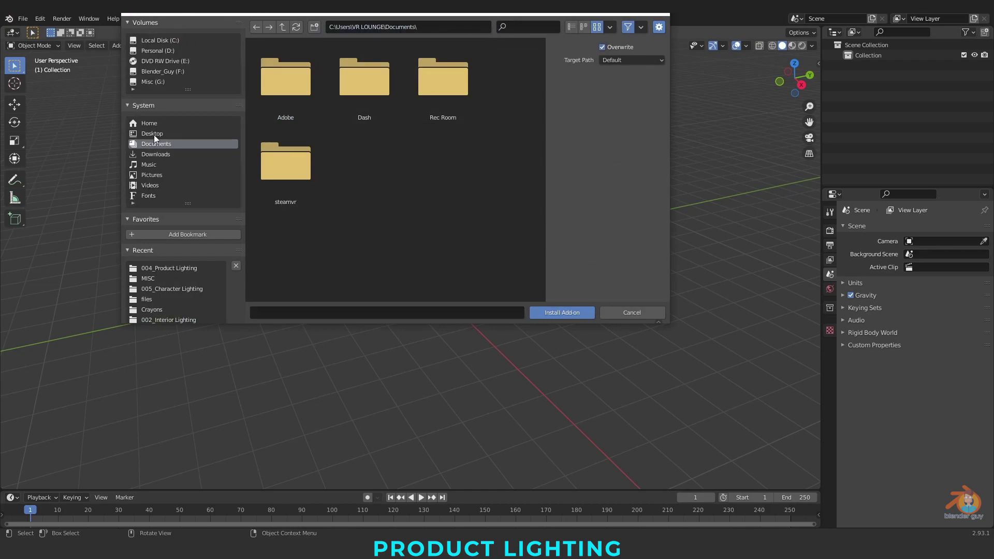
pyautogui.click(185, 73)
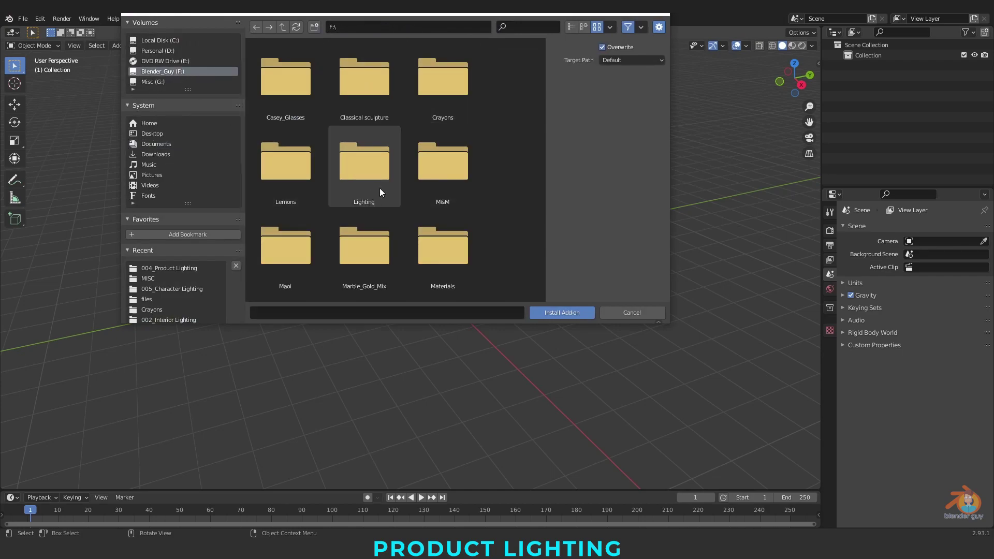
pyautogui.scroll(-5, 328, 259)
pyautogui.click(284, 262)
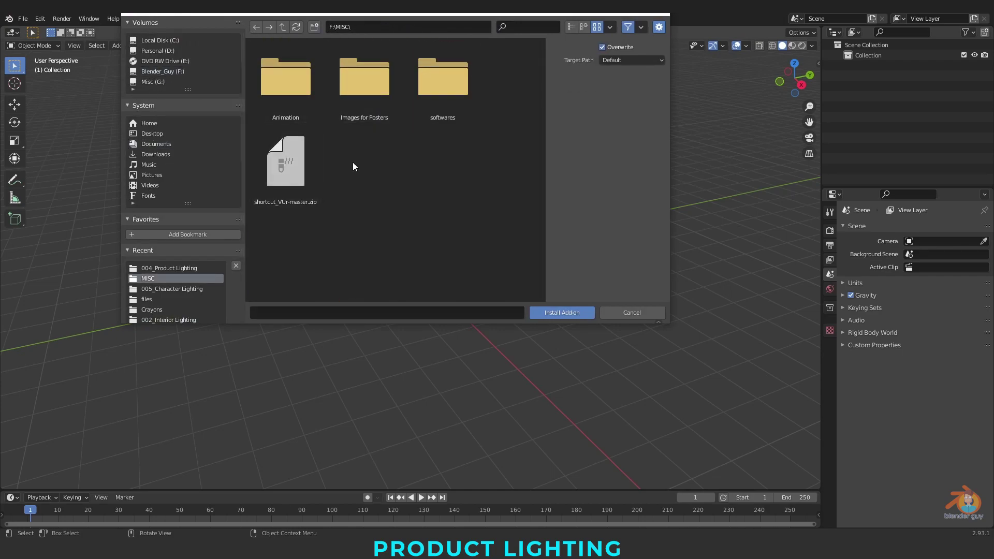
pyautogui.click(285, 163)
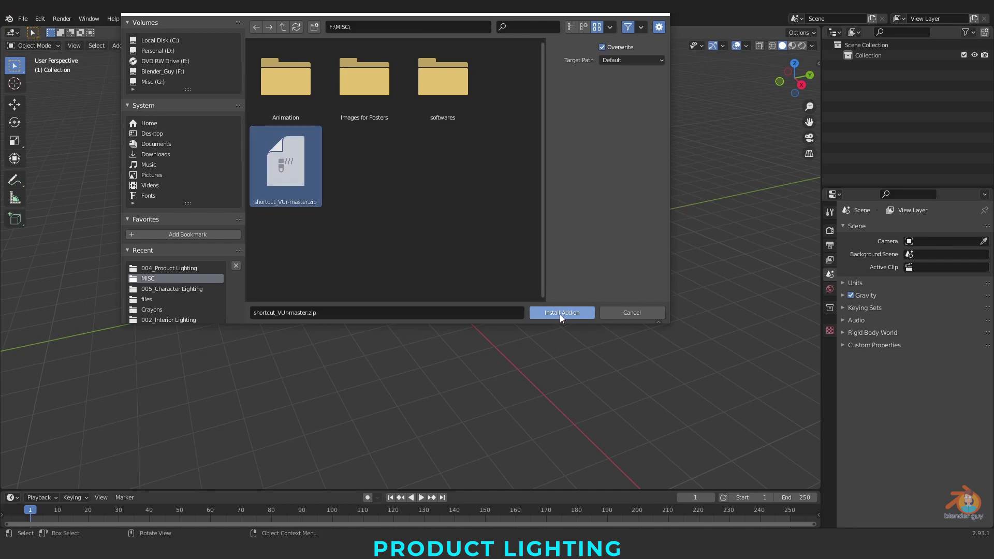
pyautogui.click(623, 313)
# - Search the add-ons for "sho", check the Shortcut VUr entry, and close the preferences
pyautogui.click(517, 47)
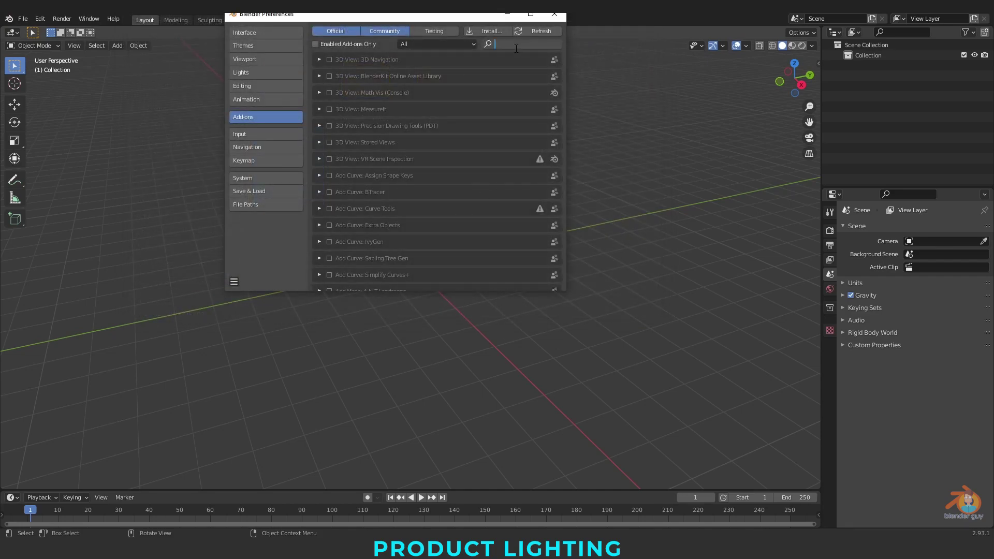
pyautogui.write('sh')
pyautogui.write('i')
pyautogui.press('BackSpace')
pyautogui.write('o')
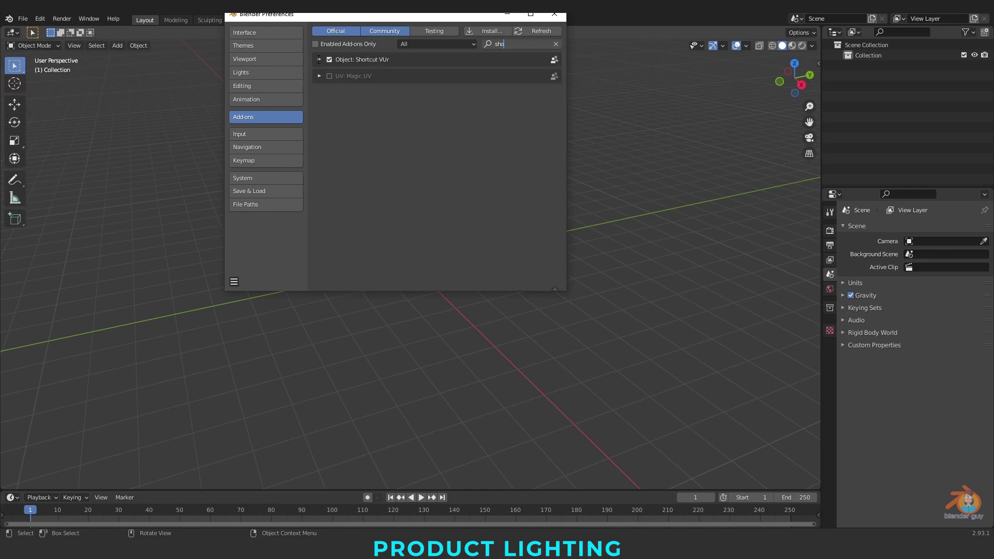
pyautogui.click(319, 60)
pyautogui.click(319, 59)
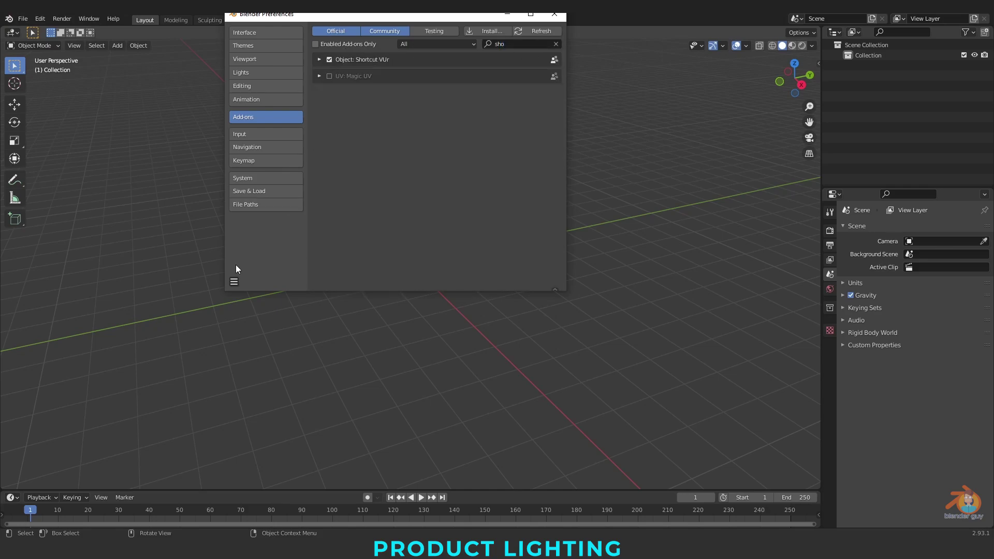
pyautogui.click(234, 281)
pyautogui.click(555, 14)
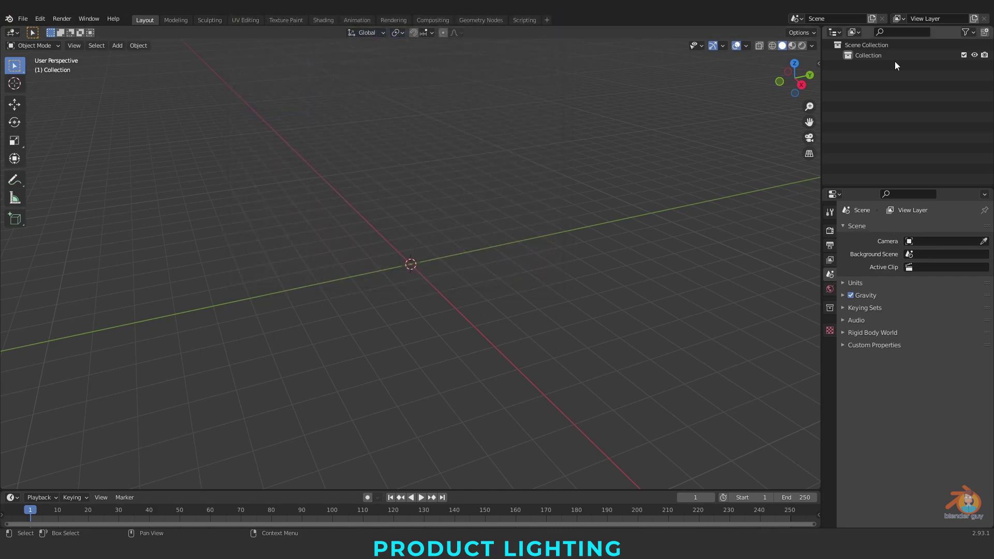
# - Start the Shortcut VUr input display and set its dock to Left
pyautogui.click(820, 62)
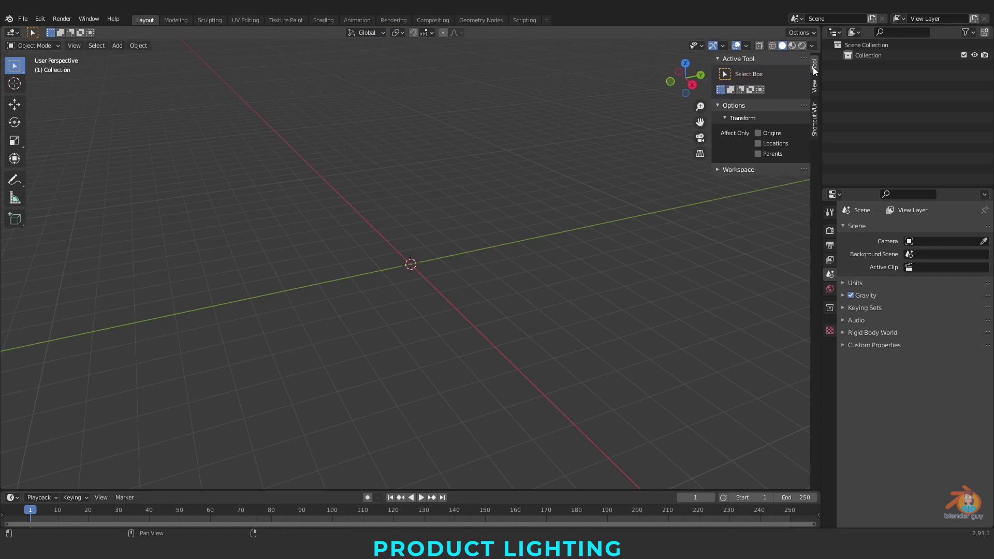
pyautogui.click(740, 73)
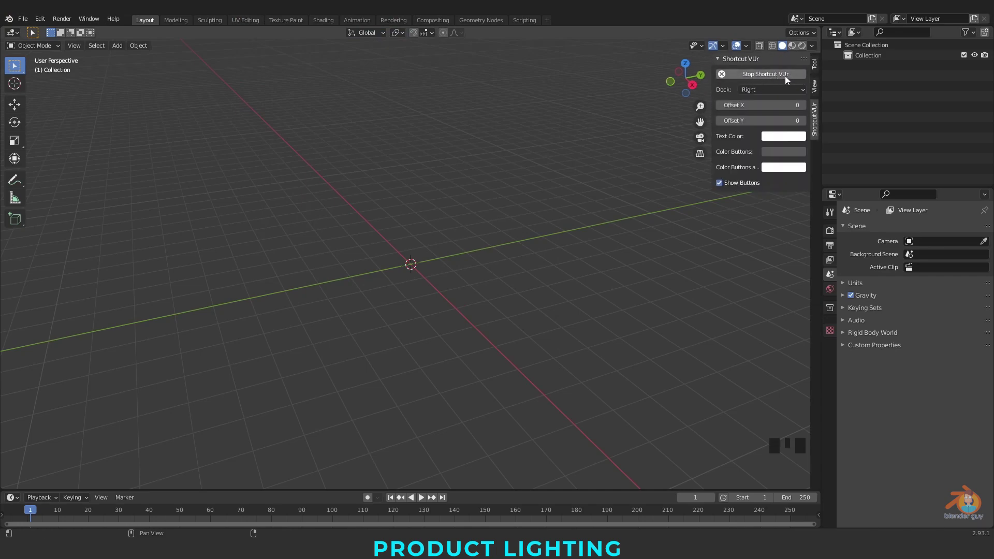
pyautogui.click(759, 91)
pyautogui.click(760, 102)
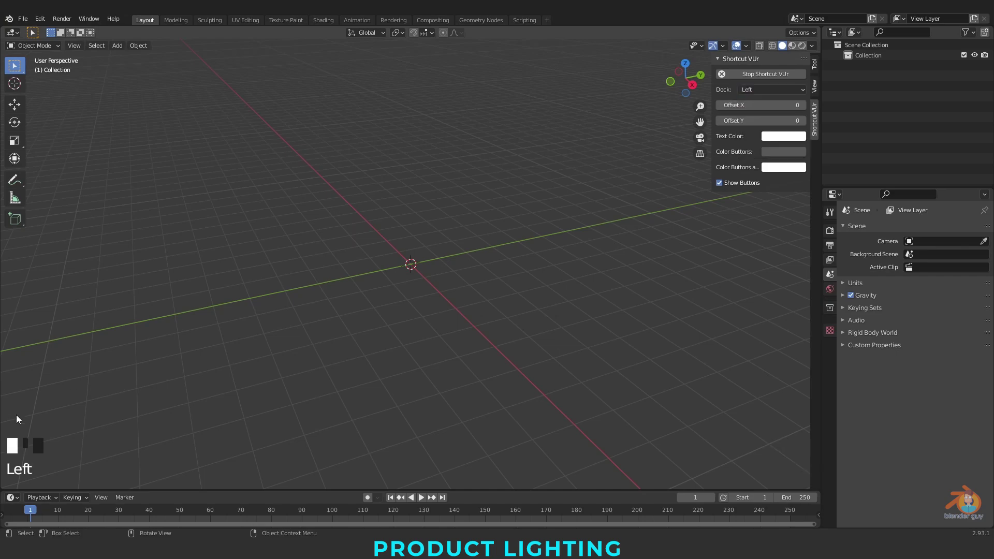
pyautogui.click(372, 197)
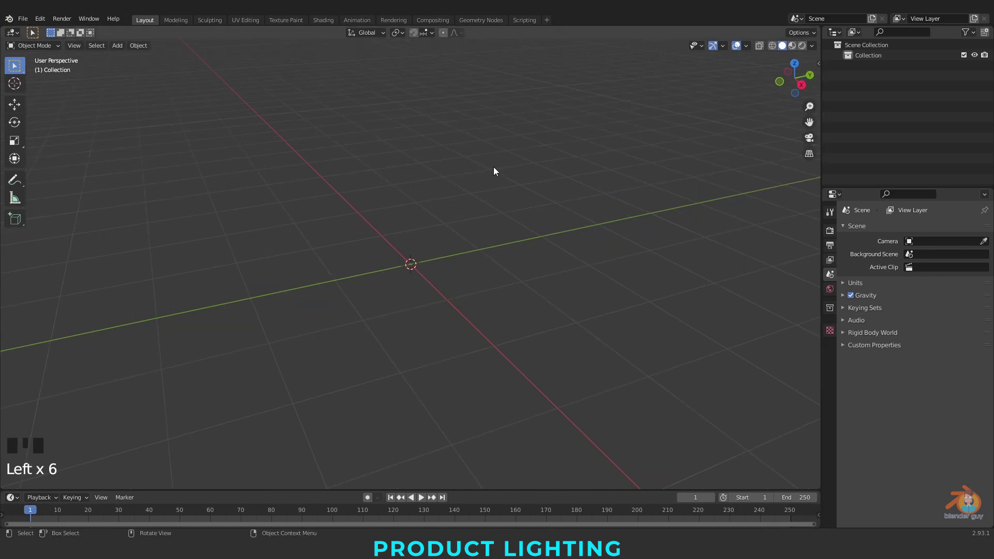
pyautogui.click(49, 434)
pyautogui.click(297, 230)
pyautogui.rightClick(296, 229)
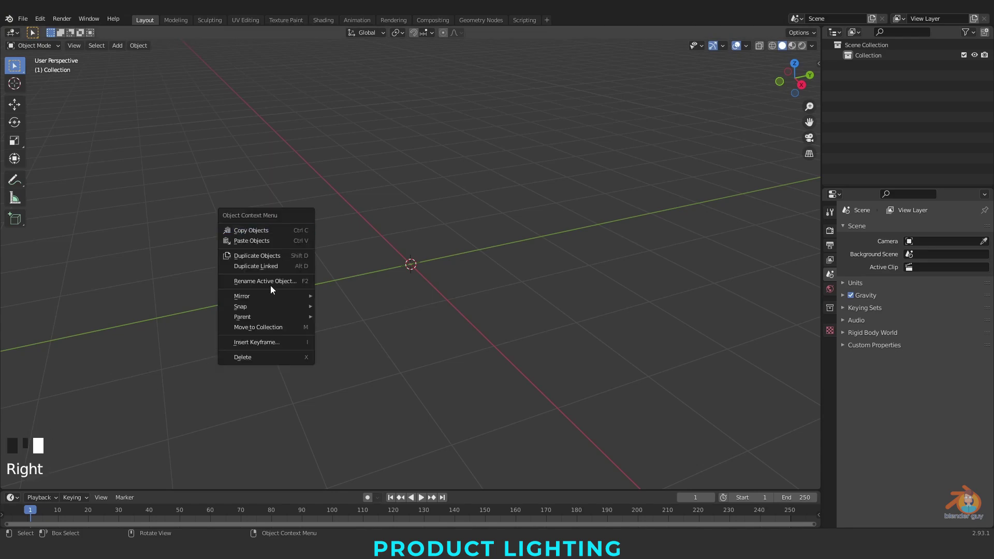
pyautogui.hotkey('shift', 'a')
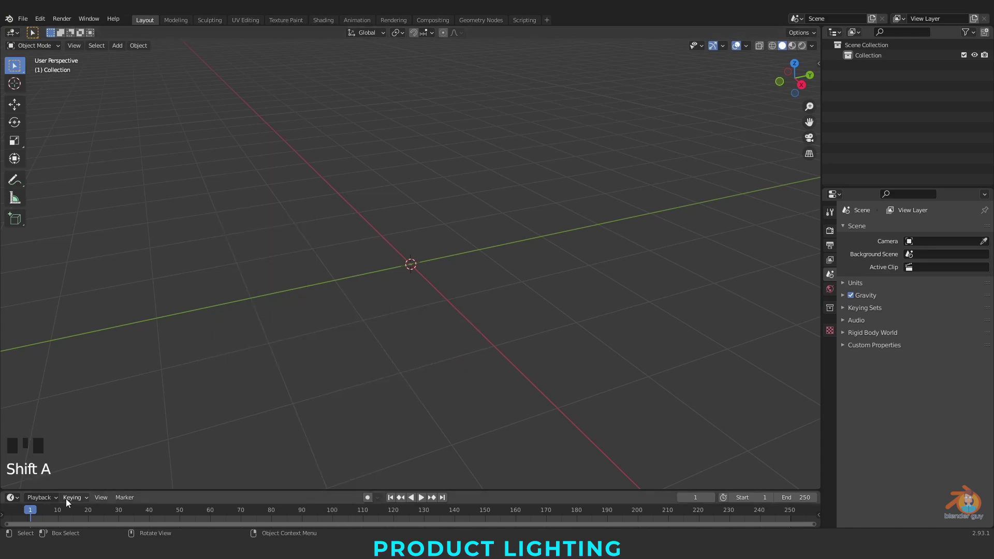
pyautogui.scroll(-5, 540, 308)
pyautogui.moveTo(539, 309); pyautogui.dragTo(461, 322, button='middle')
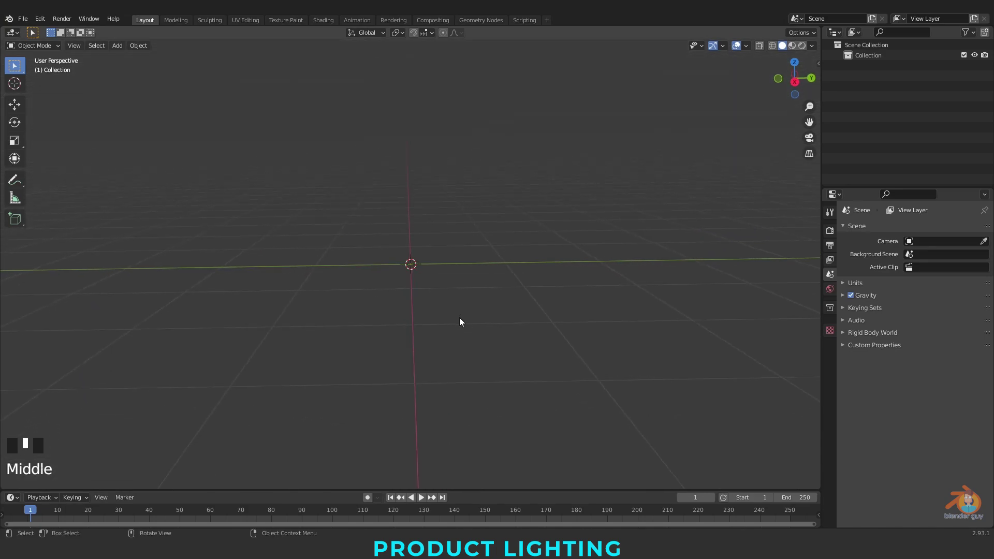
# - Import VP_Free_Crystals_FBX.FBX from F:\Lighting\004_Product Lighting at scale 100
pyautogui.click(23, 19)
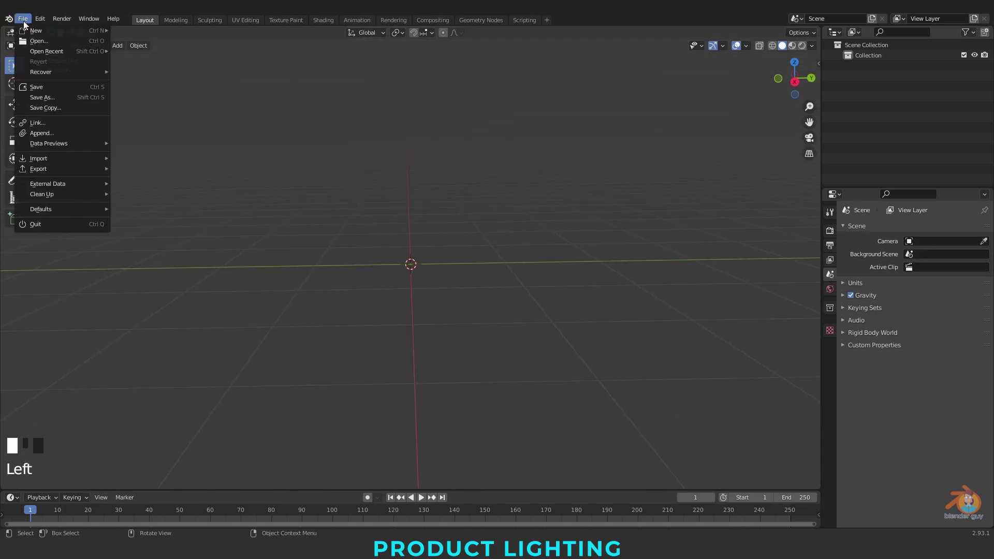
pyautogui.moveTo(50, 162)
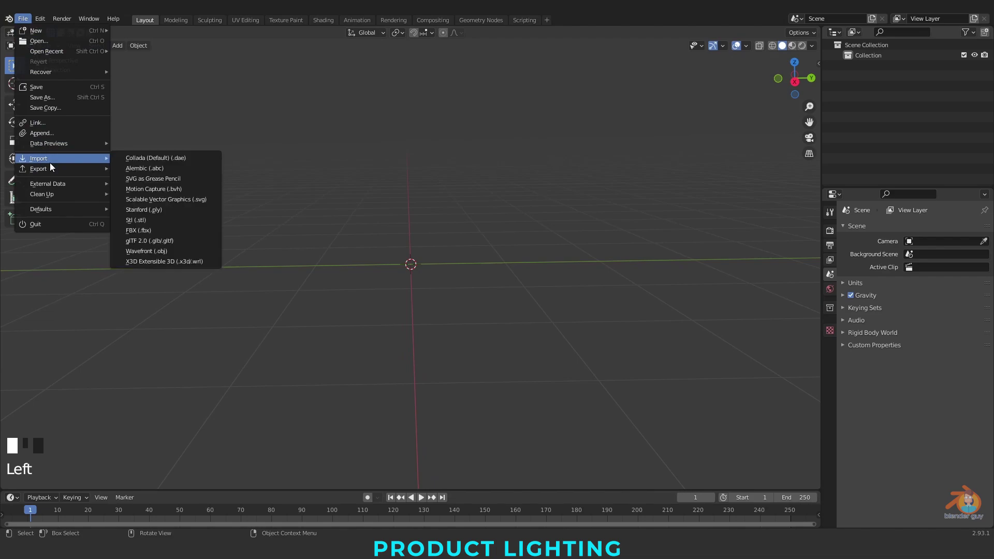
pyautogui.click(173, 229)
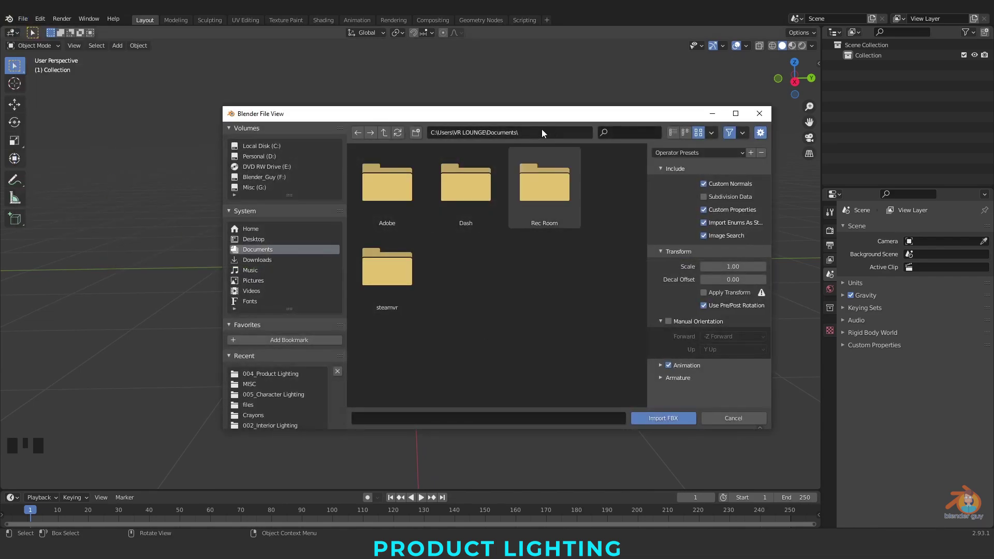
pyautogui.click(270, 179)
pyautogui.doubleClick(466, 269)
pyautogui.doubleClick(387, 269)
pyautogui.click(417, 189)
pyautogui.click(730, 267)
pyautogui.write('10.0')
pyautogui.press('BackSpace')
pyautogui.press('BackSpace')
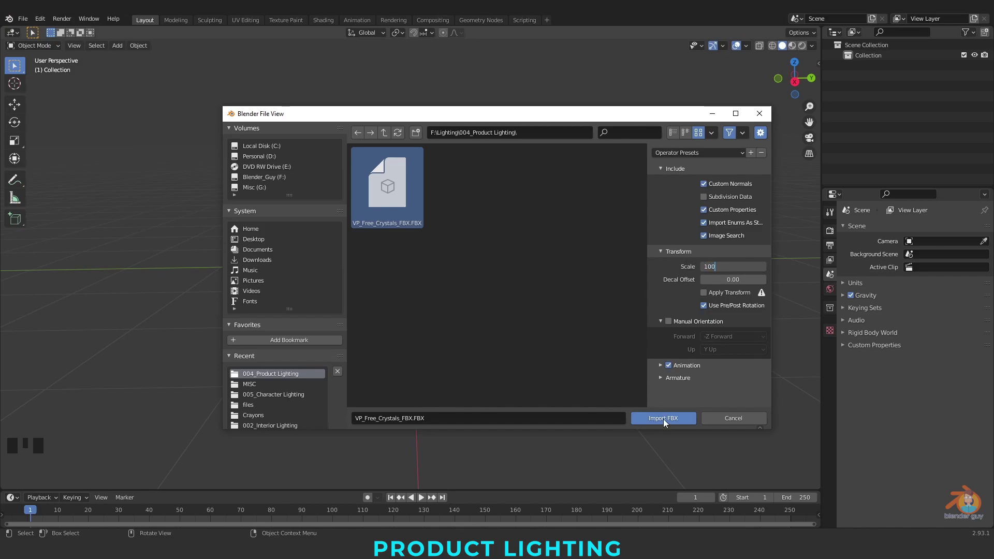
pyautogui.click(665, 419)
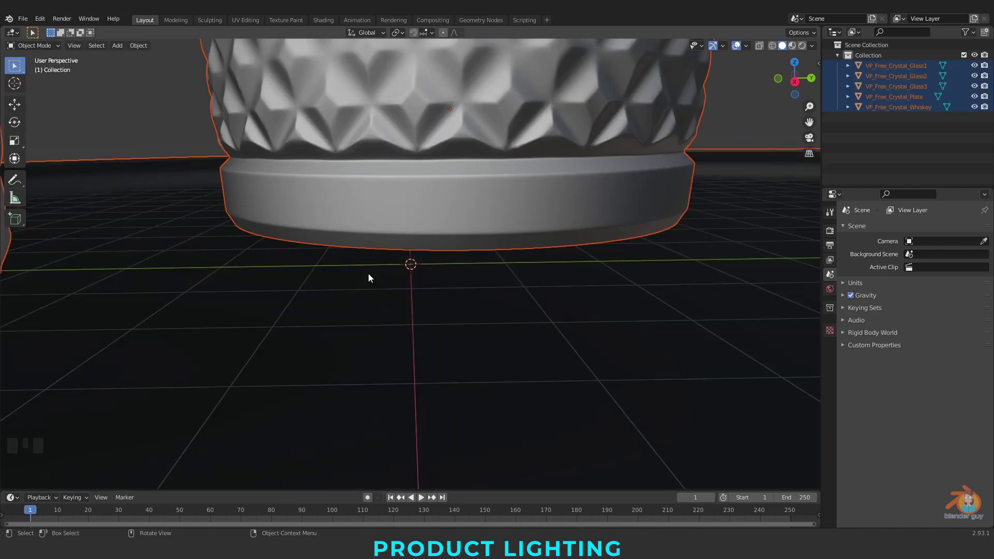
# - Deselect the imported models and examine the whole tray with its glasses from above
pyautogui.scroll(-9, 467, 269)
pyautogui.moveTo(467, 269); pyautogui.dragTo(492, 333, button='middle')
pyautogui.scroll(-3, 228, 351)
pyautogui.click(229, 351)
pyautogui.moveTo(488, 291); pyautogui.dragTo(585, 307, button='middle')
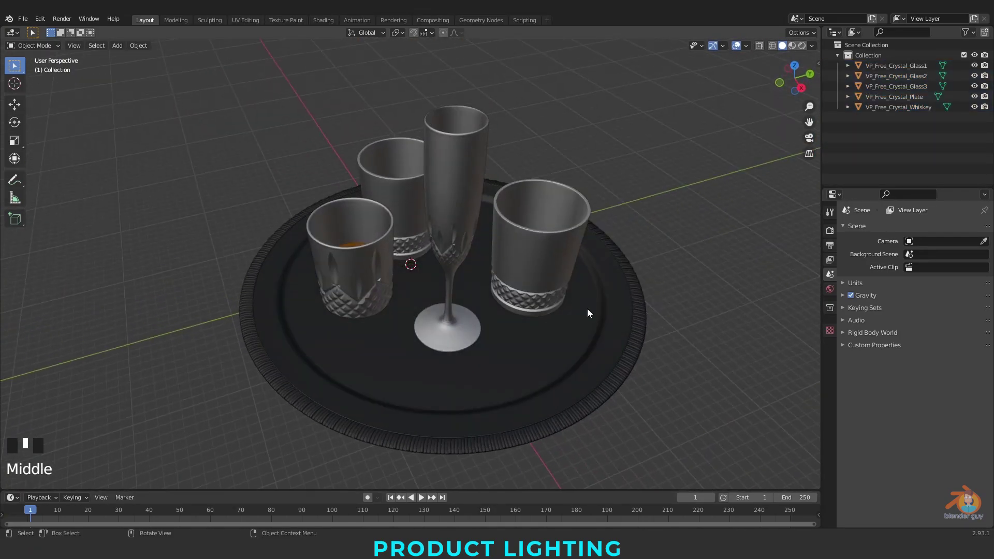
pyautogui.scroll(2, 637, 342)
pyautogui.keyDown('shift'); pyautogui.moveTo(637, 341); pyautogui.dragTo(332, 310, button='middle'); pyautogui.keyUp('shift')
pyautogui.scroll(-3, 520, 297)
pyautogui.scroll(2, 520, 297)
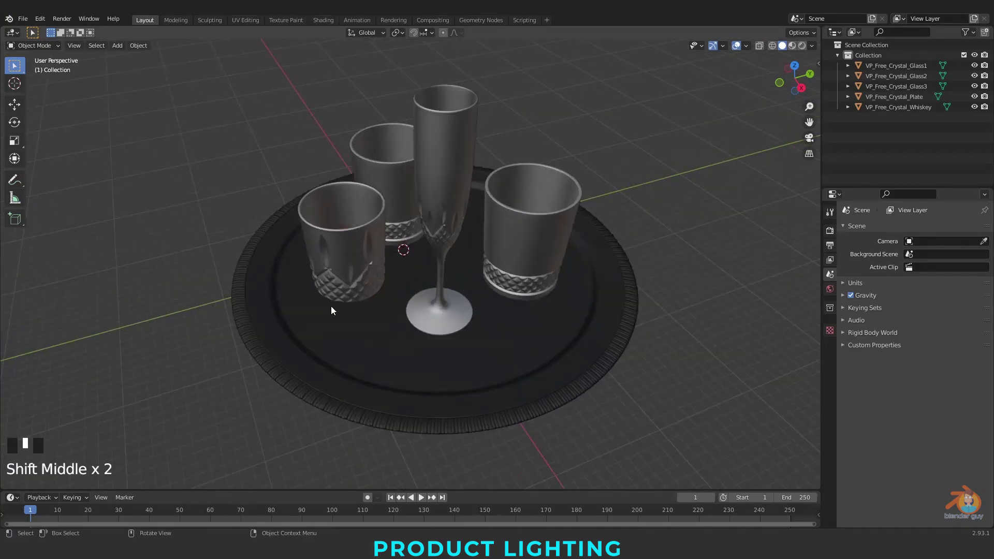
# - Show Free_Crystals_3d_Model.jpg as a reference in an Image Editor split off beside the 3D viewport
pyautogui.moveTo(4, 27); pyautogui.dragTo(339, 155)
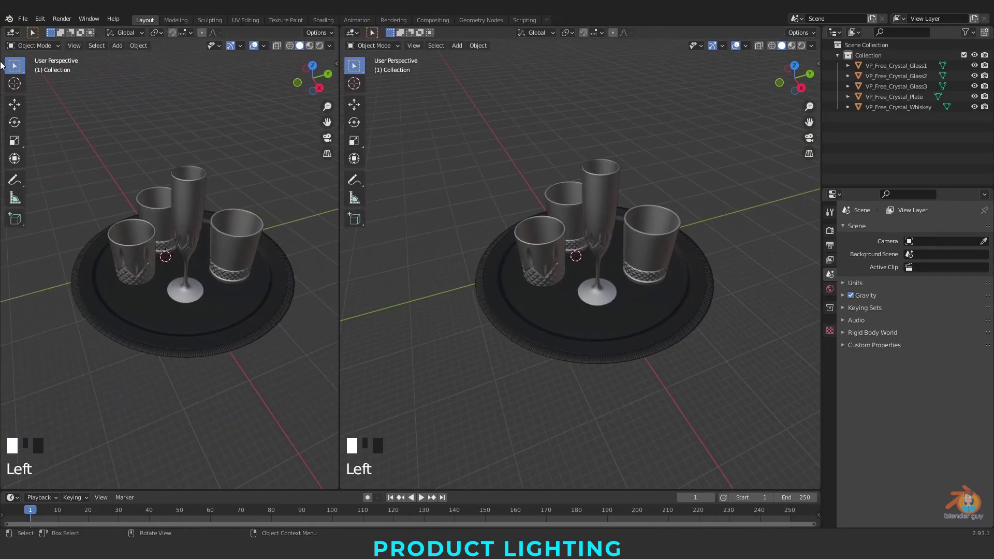
pyautogui.click(14, 34)
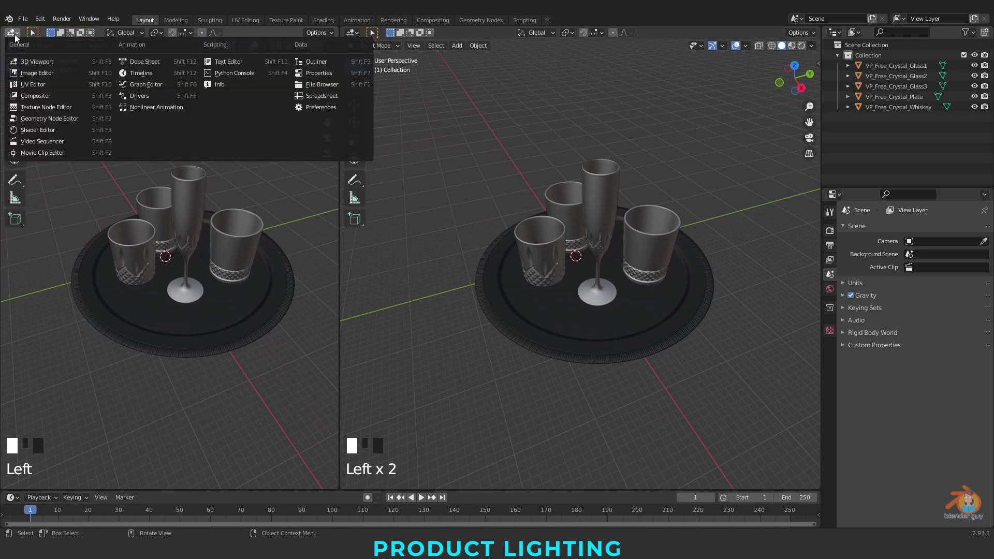
pyautogui.click(31, 73)
pyautogui.click(181, 33)
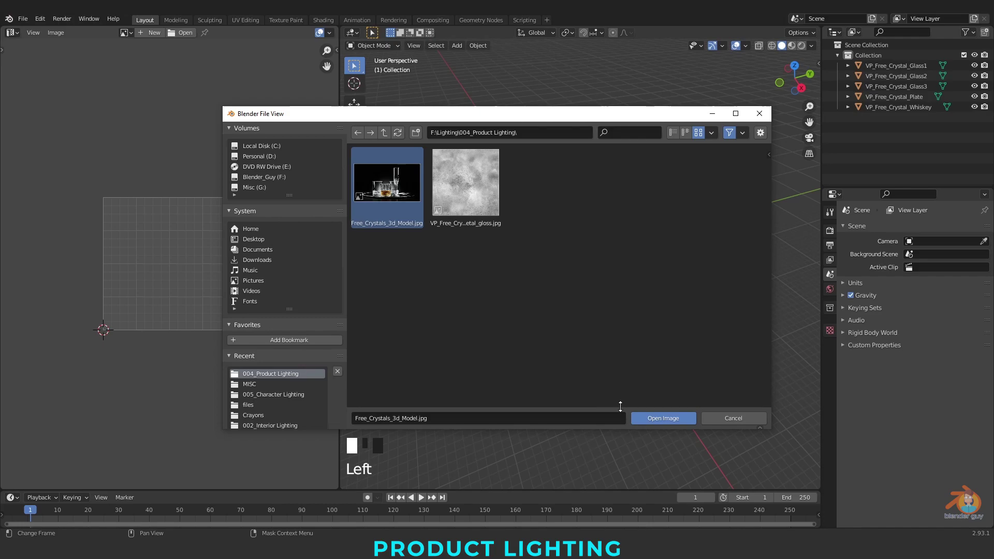
pyautogui.click(664, 418)
pyautogui.scroll(2, 563, 400)
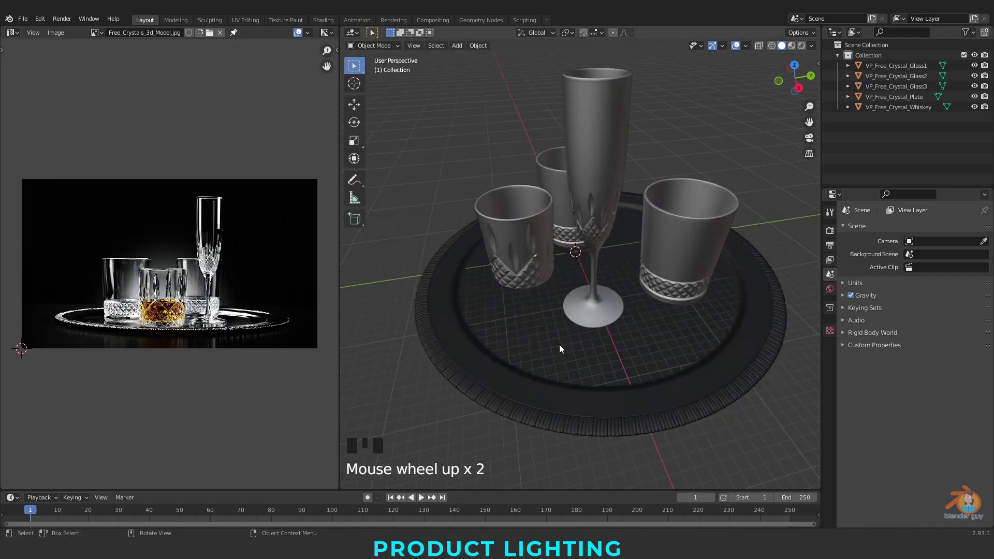
# - Add a camera to the scene and look through it
pyautogui.scroll(-3, 610, 318)
pyautogui.moveTo(610, 318); pyautogui.dragTo(530, 360, button='middle')
pyautogui.hotkey('shift', 'a')
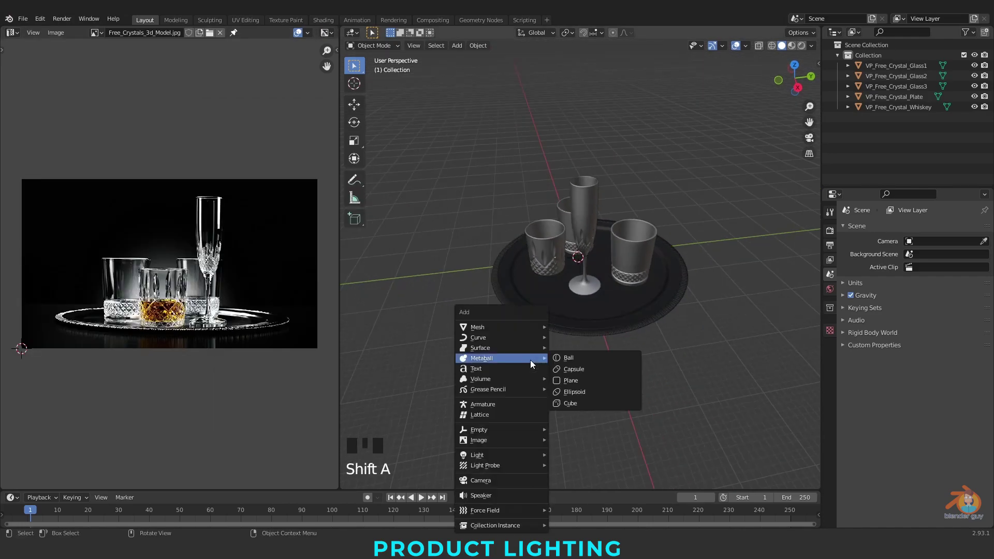
pyautogui.click(518, 481)
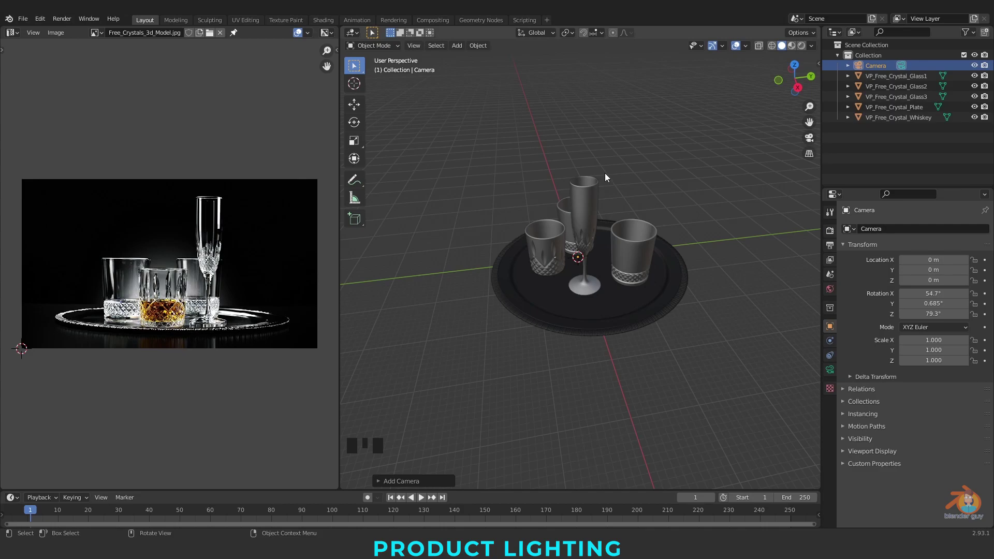
pyautogui.press('KP_0')
pyautogui.scroll(-4, 638, 217)
pyautogui.scroll(-1, 639, 220)
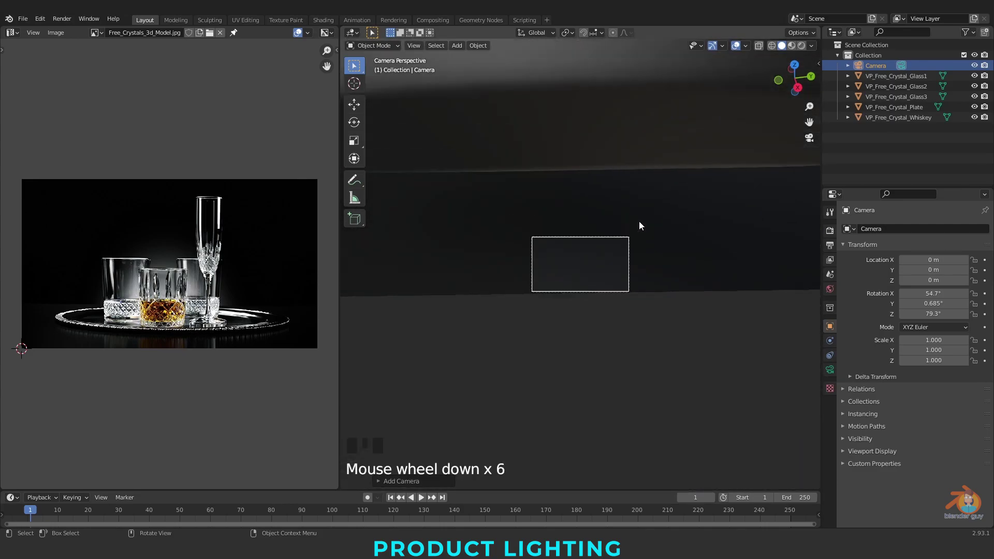
pyautogui.scroll(6, 639, 221)
# - Lock the camera to the view and frame the tray and glasses from the front like the reference image
pyautogui.click(819, 63)
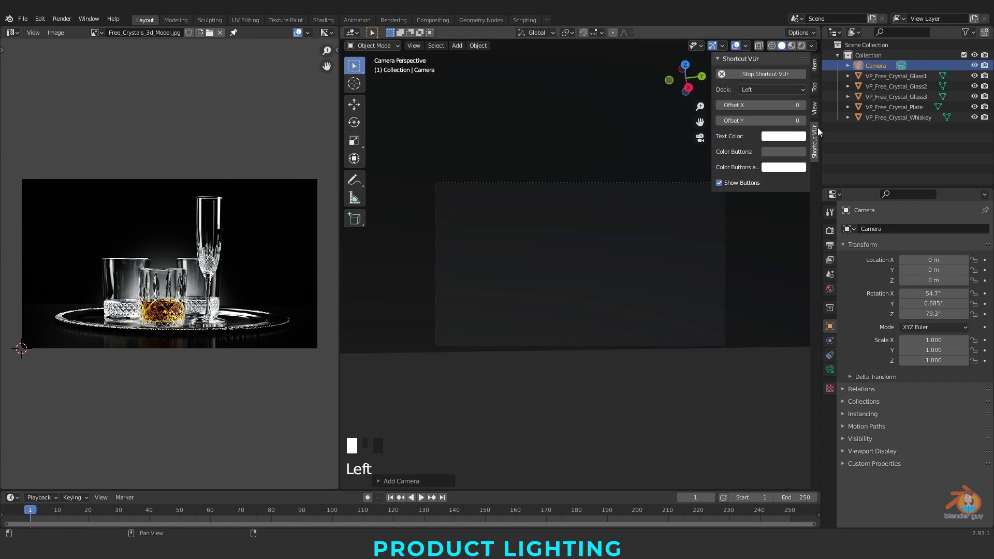
pyautogui.click(815, 109)
pyautogui.click(774, 188)
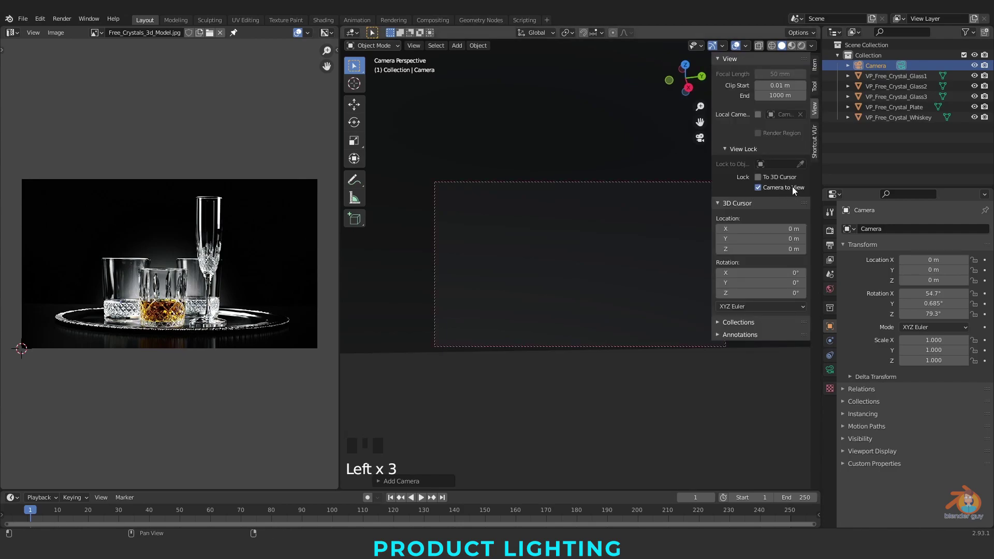
pyautogui.scroll(-20, 555, 265)
pyautogui.moveTo(563, 274); pyautogui.dragTo(756, 199, button='middle')
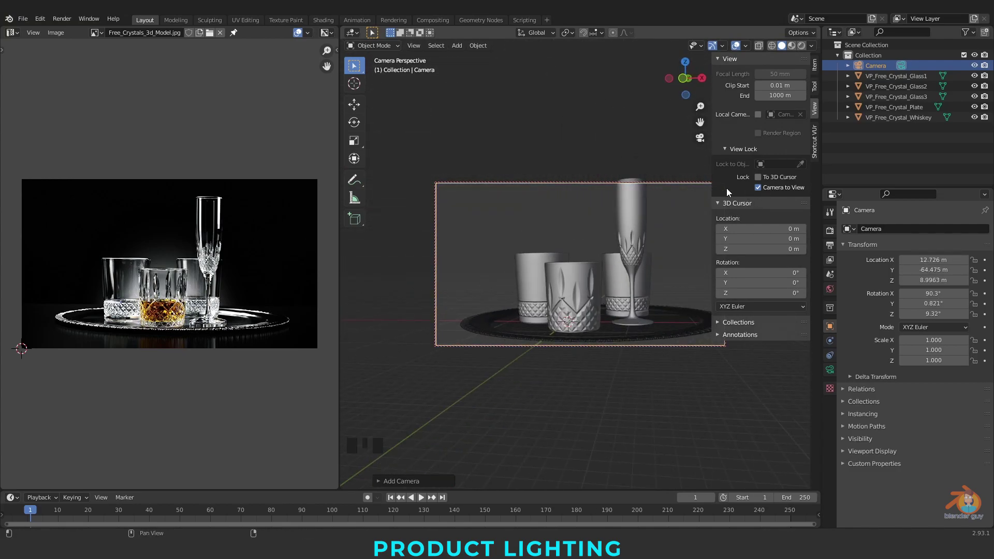
pyautogui.scroll(-2, 686, 260)
pyautogui.moveTo(685, 260); pyautogui.dragTo(569, 296, button='middle')
pyautogui.keyDown('shift'); pyautogui.moveTo(570, 296); pyautogui.dragTo(570, 308, button='middle'); pyautogui.keyUp('shift')
# - Set the camera's Y and Z rotation to 0°
pyautogui.click(927, 304)
pyautogui.write('0')
pyautogui.press('Return')
pyautogui.click(927, 314)
pyautogui.write('0')
# - Fine-tune the camera framing around the glassware, then unlock the camera from the view
pyautogui.keyDown('shift'); pyautogui.moveTo(657, 283); pyautogui.dragTo(665, 282, button='middle'); pyautogui.keyUp('shift')
pyautogui.moveTo(665, 283); pyautogui.dragTo(666, 285, button='middle')
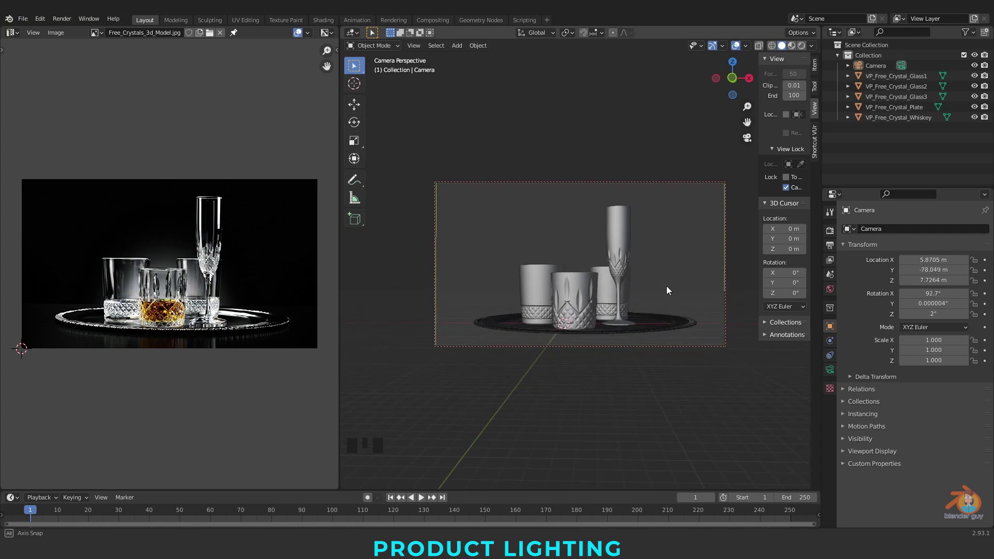
pyautogui.click(786, 187)
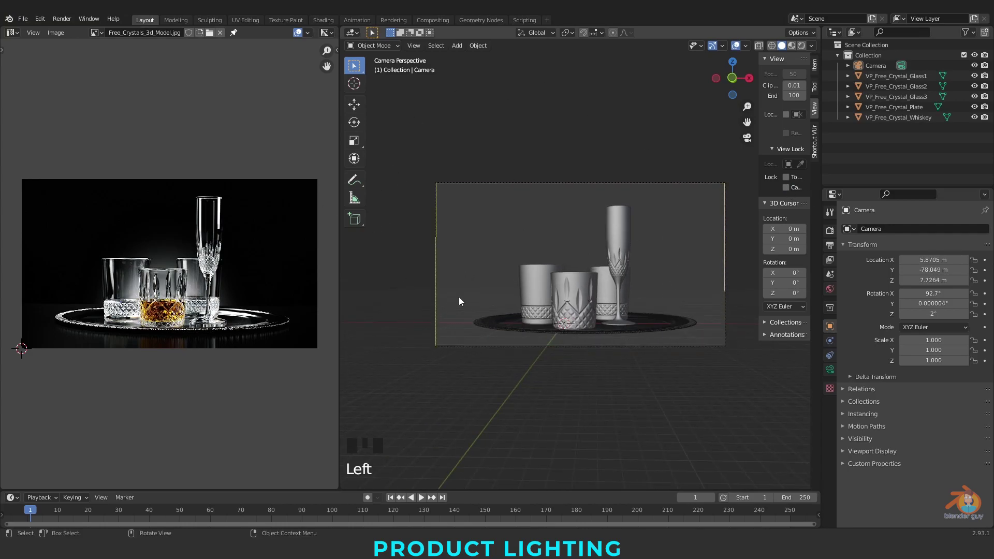
pyautogui.click(552, 202)
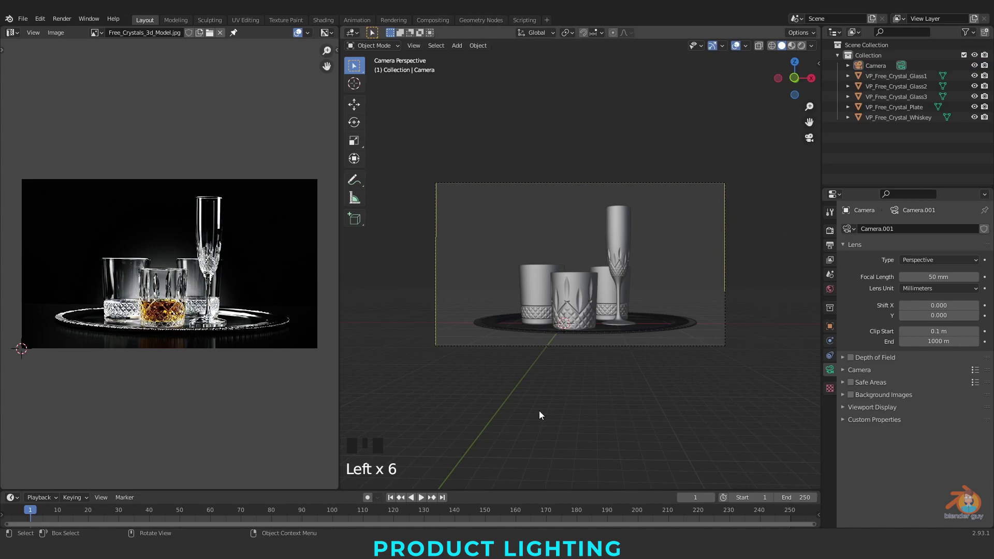
# - Set the camera's passepartout to 1.000 so the area outside the frame is fully black
pyautogui.click(880, 66)
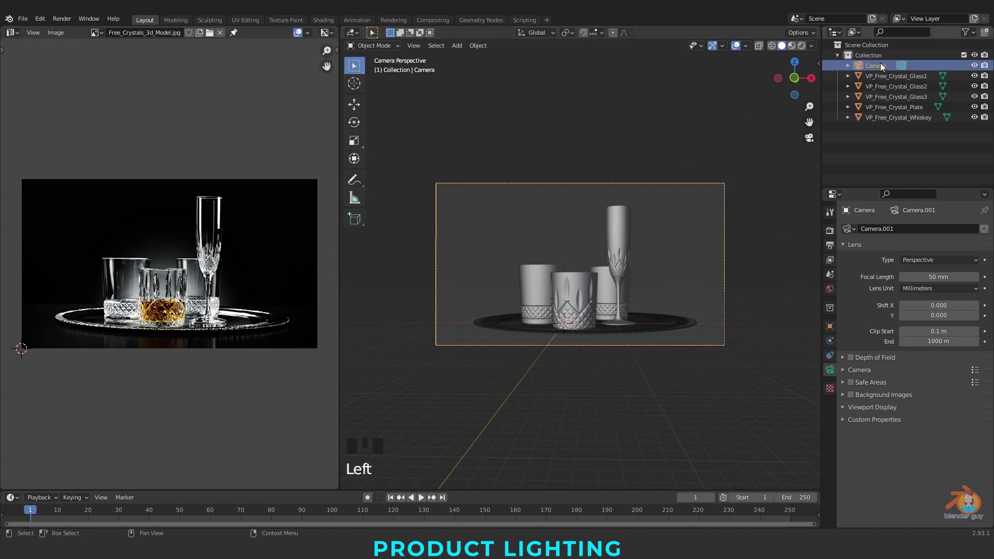
pyautogui.click(830, 370)
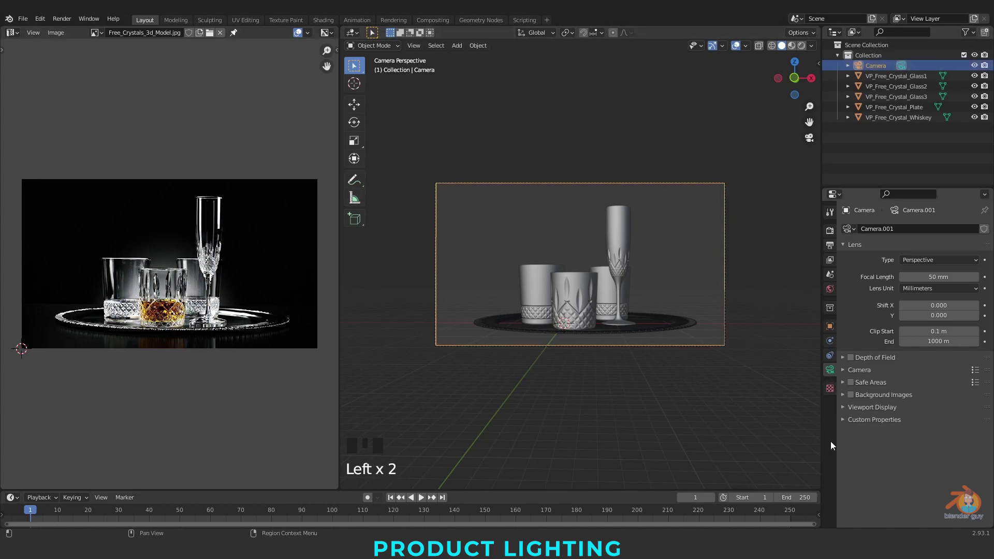
pyautogui.click(874, 407)
pyautogui.scroll(-4, 877, 411)
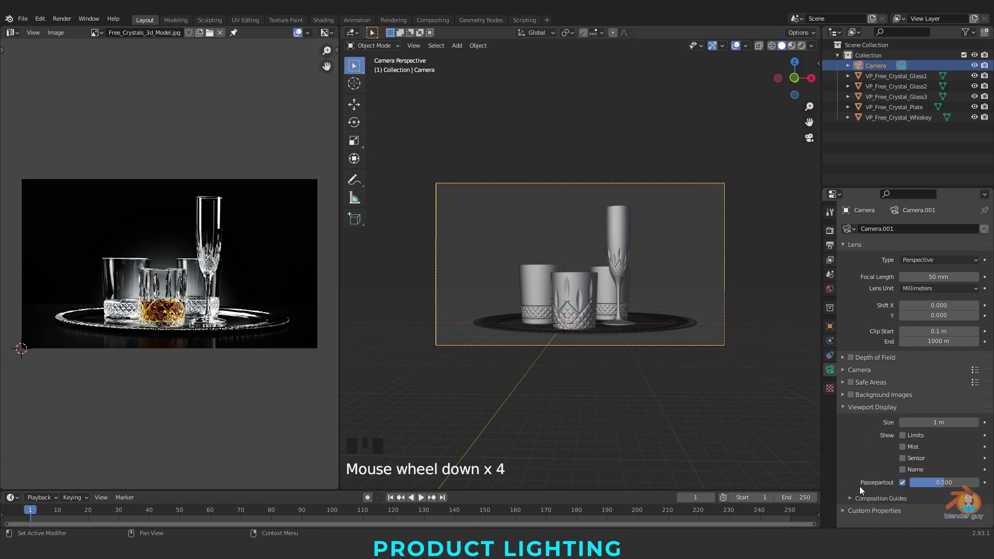
pyautogui.moveTo(937, 483); pyautogui.dragTo(976, 484)
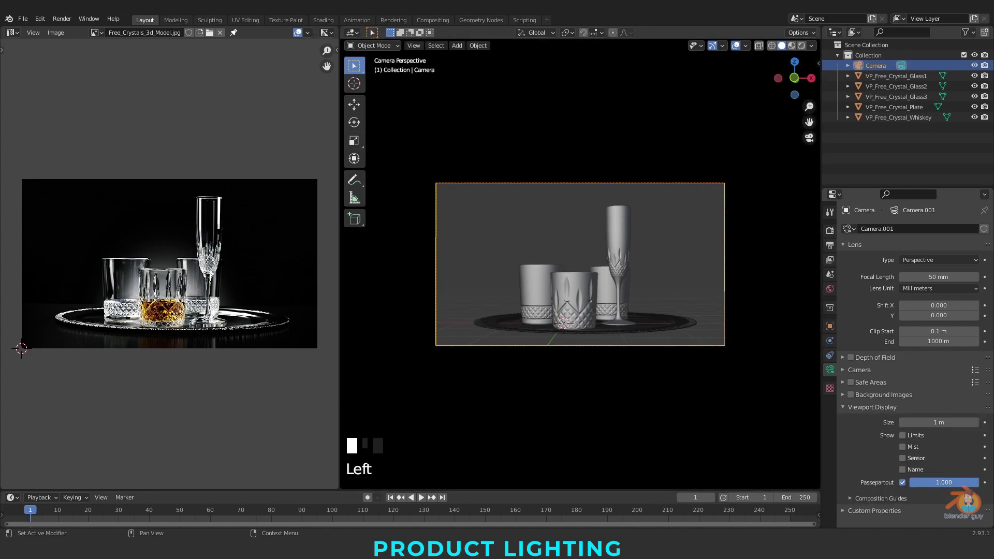
# - Enlarge the timeline area and turn it into a Shader Editor
pyautogui.moveTo(349, 490); pyautogui.dragTo(349, 362)
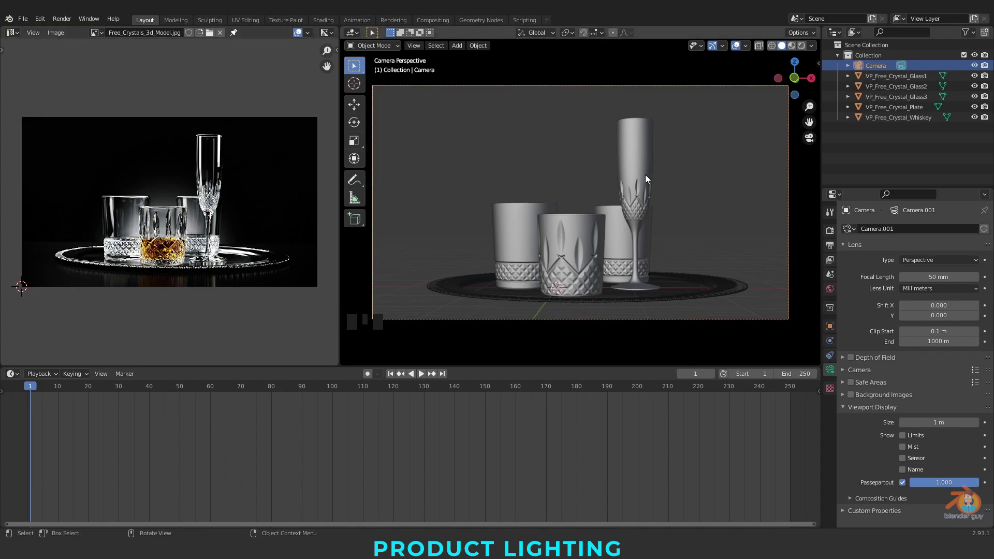
pyautogui.click(755, 117)
pyautogui.click(12, 373)
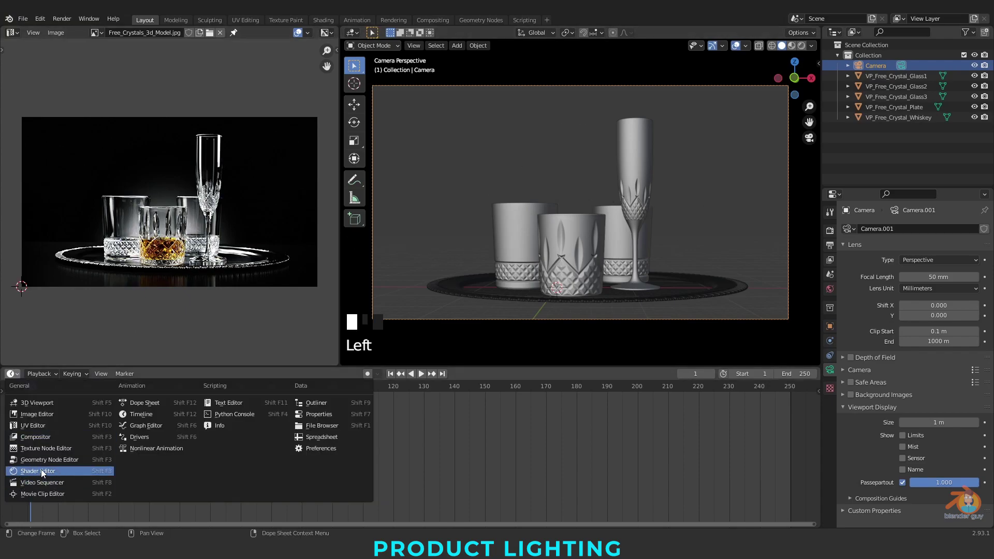
pyautogui.click(42, 470)
pyautogui.scroll(-6, 412, 434)
# - Set the render engine to Cycles
pyautogui.click(830, 231)
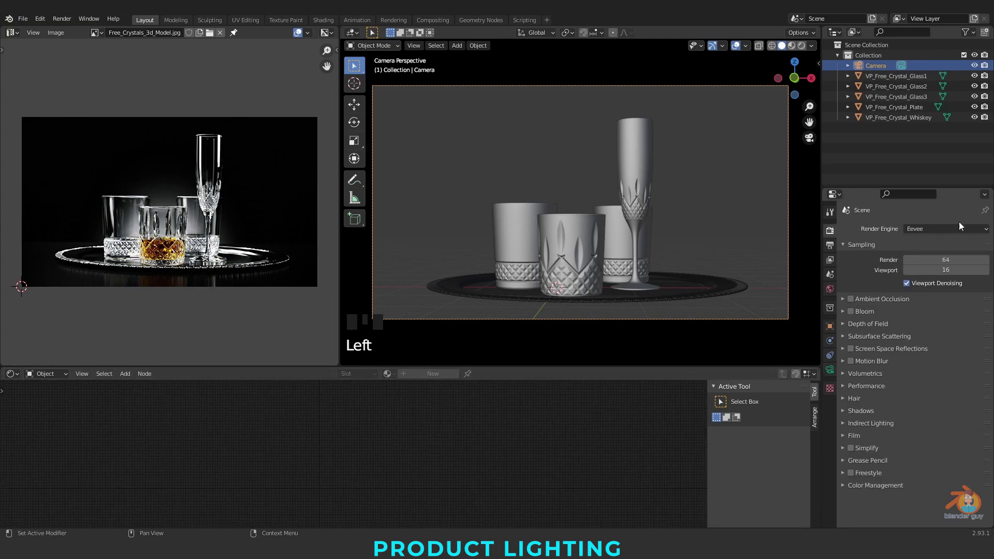
pyautogui.click(947, 229)
pyautogui.click(931, 264)
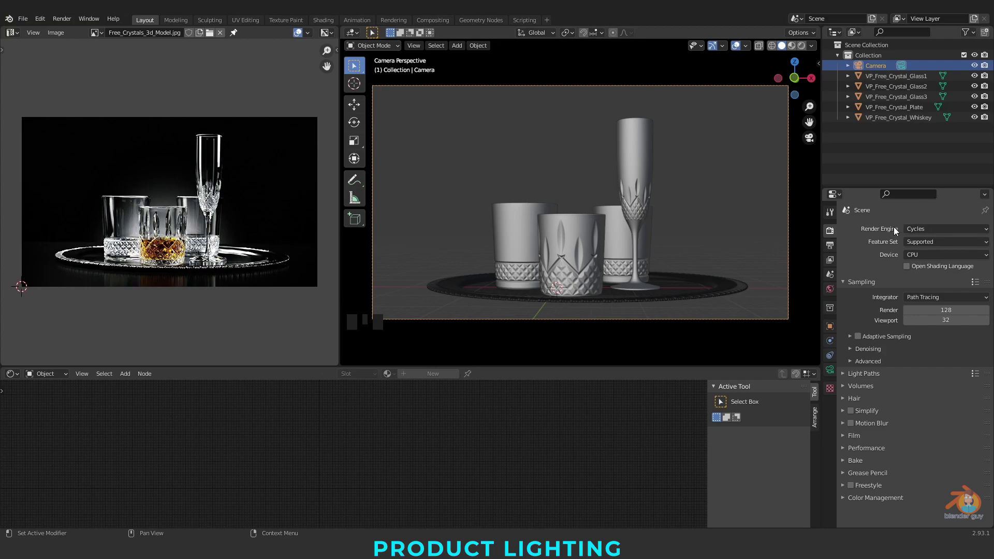
# - Save the scene as Look_Dev'.blend in F:\Lighting\004_Product Lighting
pyautogui.click(23, 19)
pyautogui.click(60, 101)
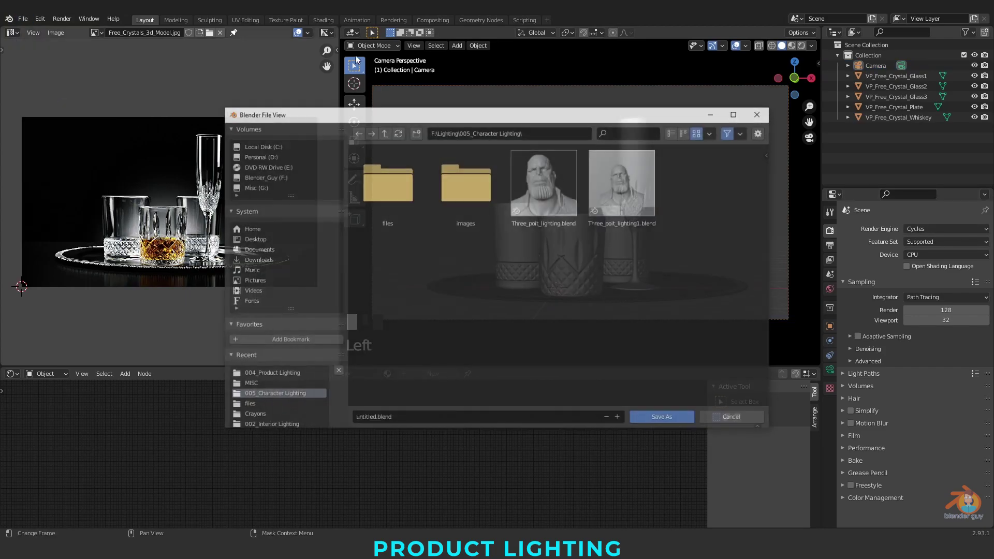
pyautogui.click(437, 420)
pyautogui.write('Look_Dev')
pyautogui.press('Return')
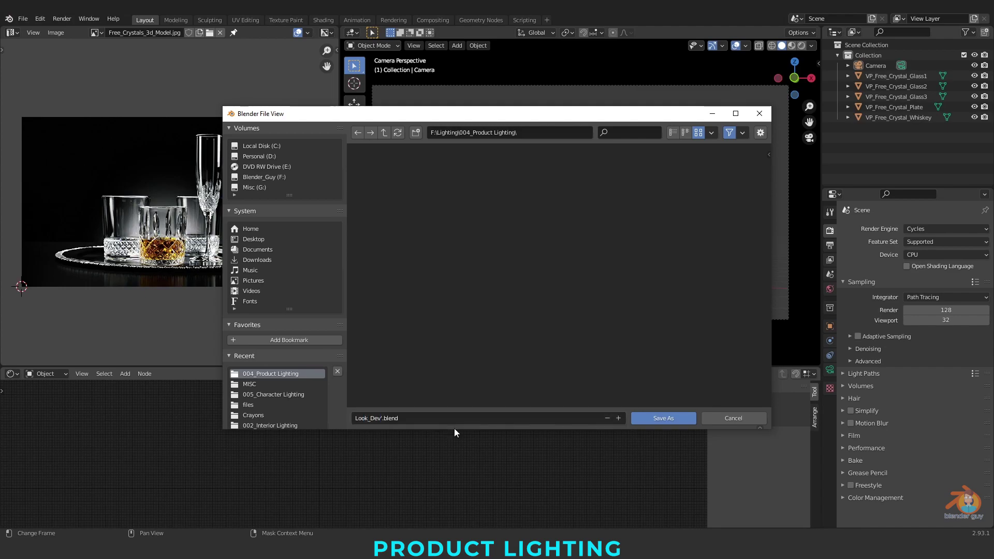
pyautogui.press('Return')
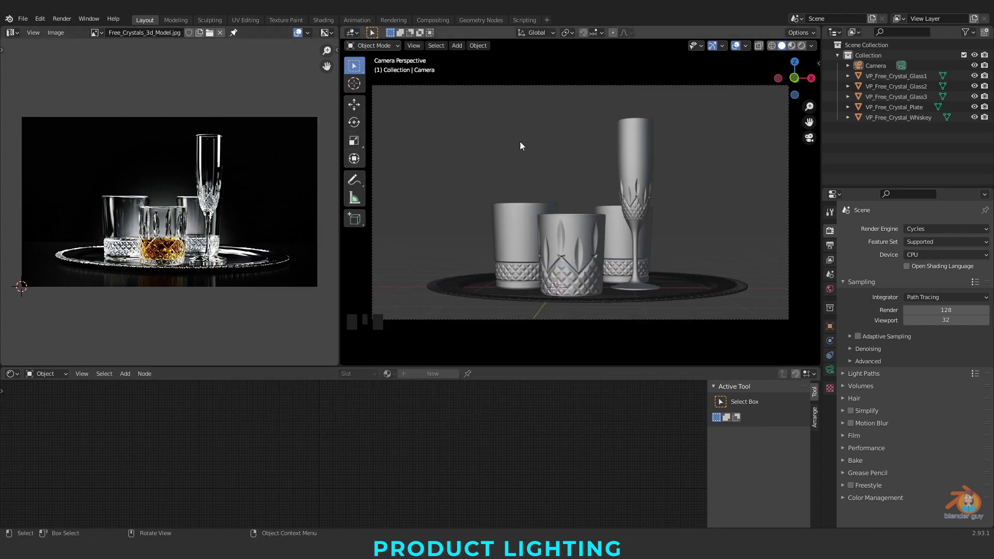
# - Set the world background strength to 0
pyautogui.click(831, 290)
pyautogui.click(957, 307)
pyautogui.write('01')
pyautogui.press('Return')
pyautogui.click(958, 306)
pyautogui.write('0')
pyautogui.press('Return')
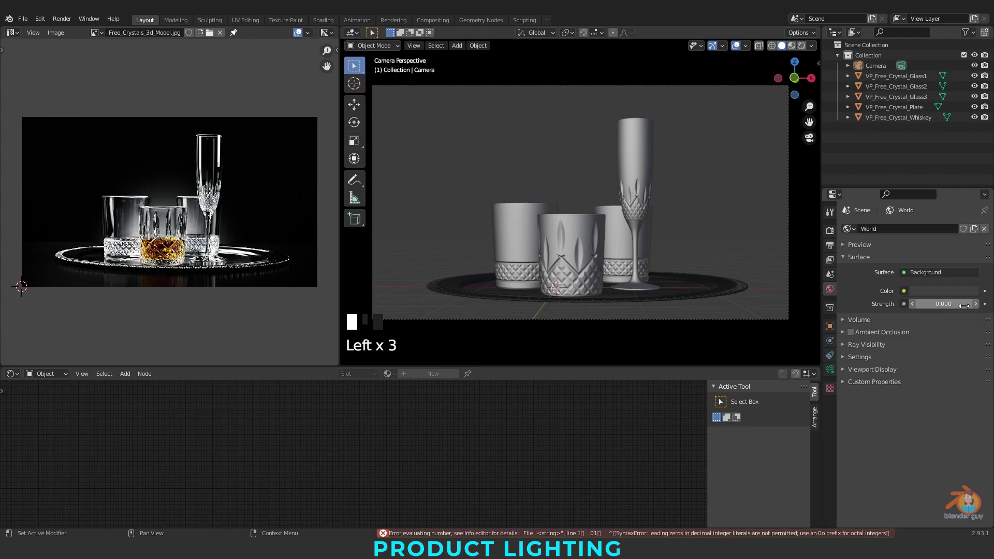
# - Add a Glass BSDF to the champagne flute's shared GLASS material, connect it to the material output, and check a neighbouring glass
pyautogui.click(620, 457)
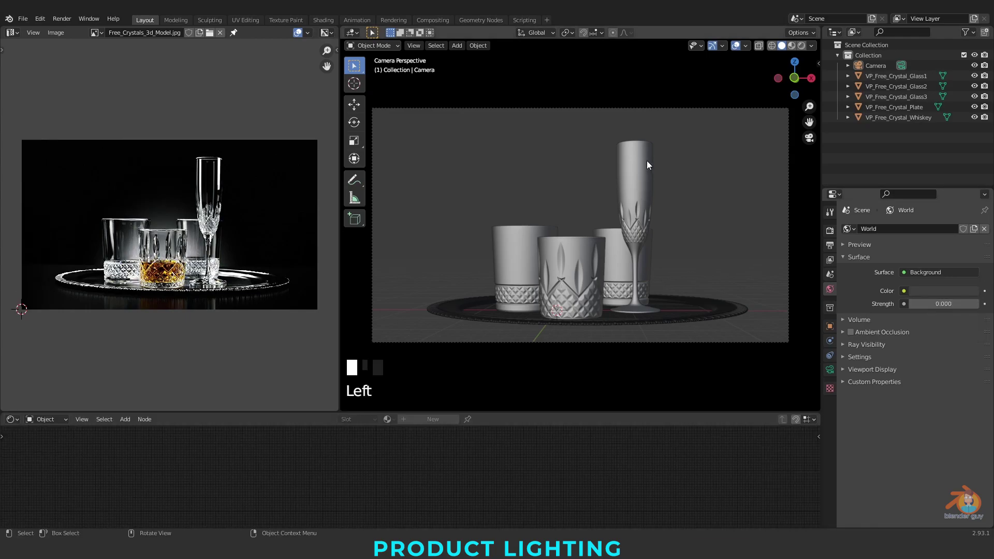
pyautogui.click(647, 161)
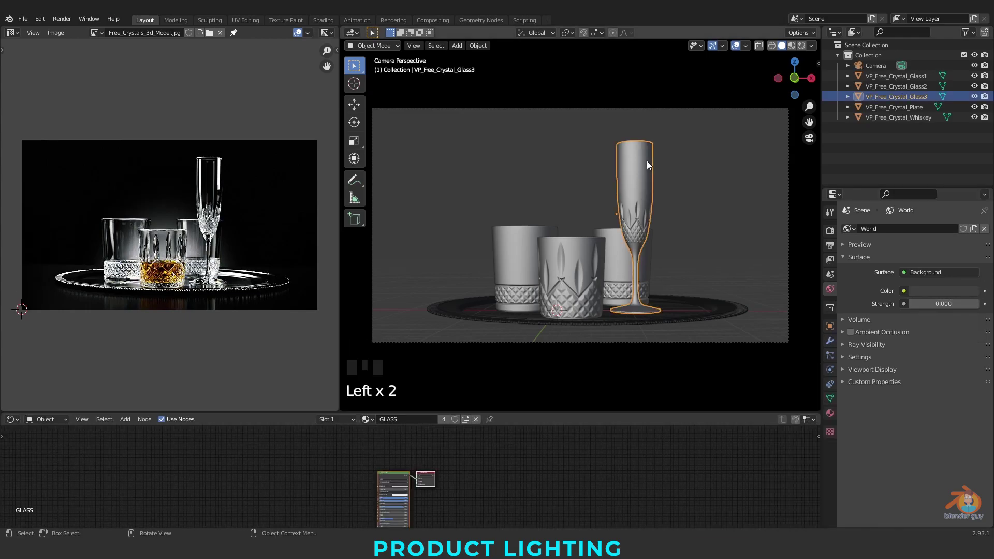
pyautogui.click(830, 413)
pyautogui.moveTo(274, 478); pyautogui.dragTo(432, 465, button='middle')
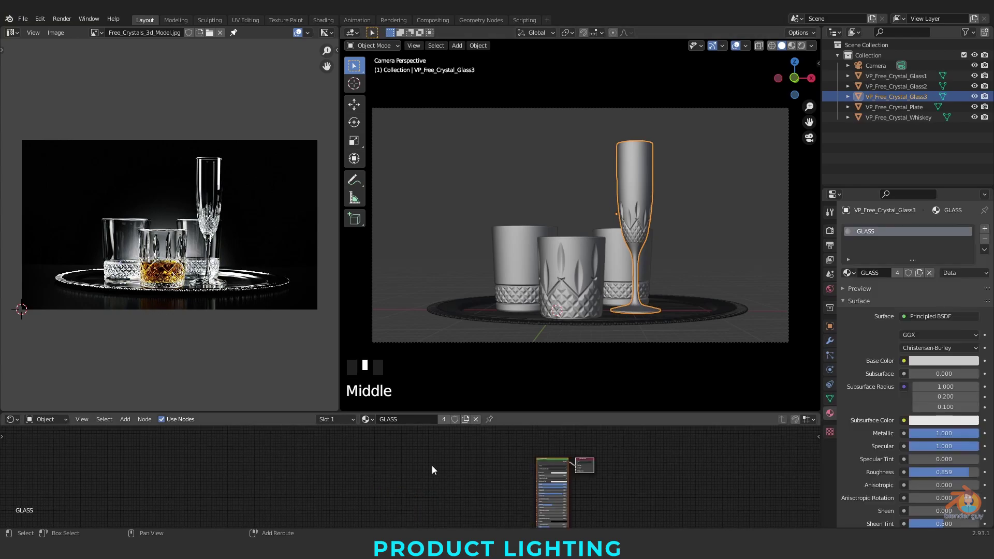
pyautogui.hotkey('shift', 'a')
pyautogui.click(407, 408)
pyautogui.write('glass')
pyautogui.press('Return')
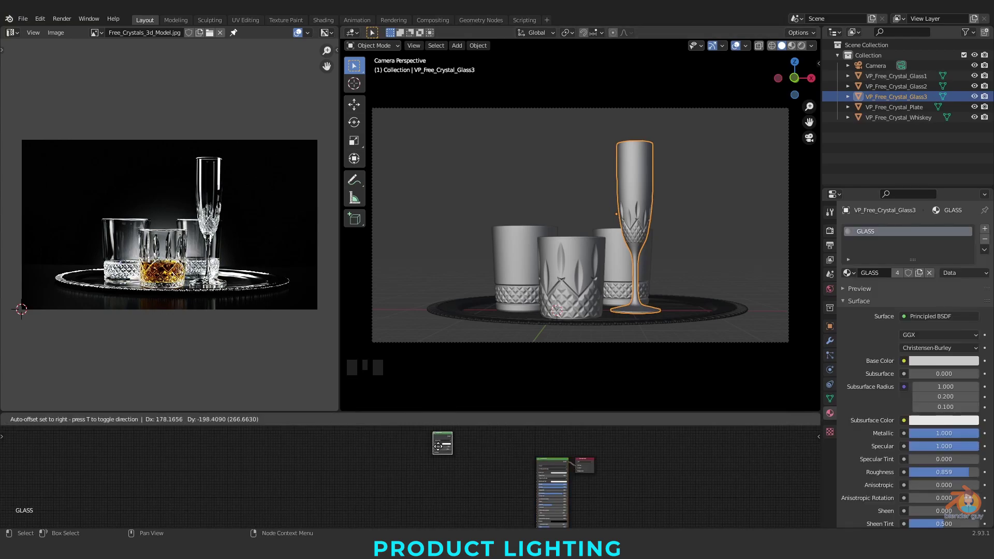
pyautogui.click(440, 472)
pyautogui.scroll(5, 489, 487)
pyautogui.scroll(7, 489, 487)
pyautogui.keyDown('ctrl'); pyautogui.keyDown('shift'); pyautogui.click(527, 476); pyautogui.keyUp('shift'); pyautogui.keyUp('ctrl')
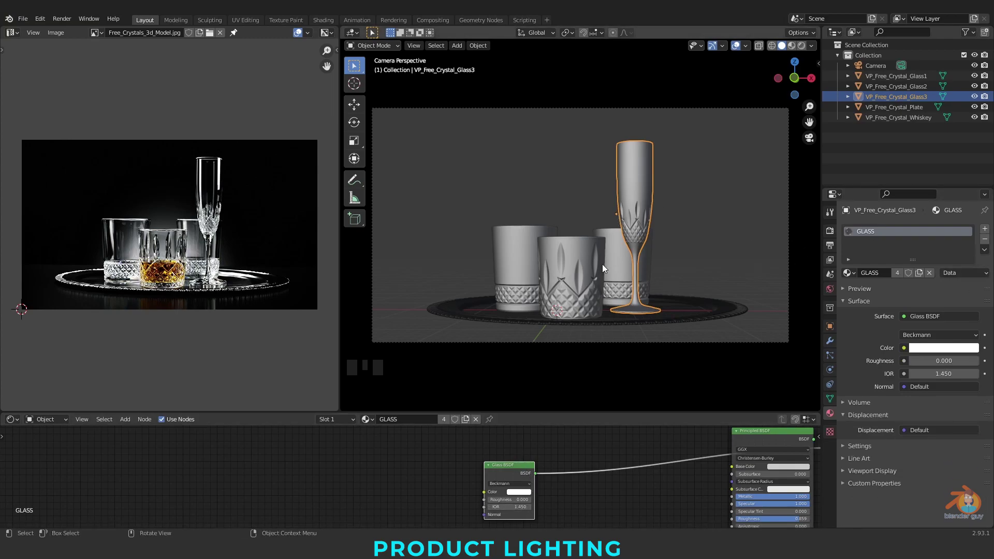
pyautogui.click(526, 262)
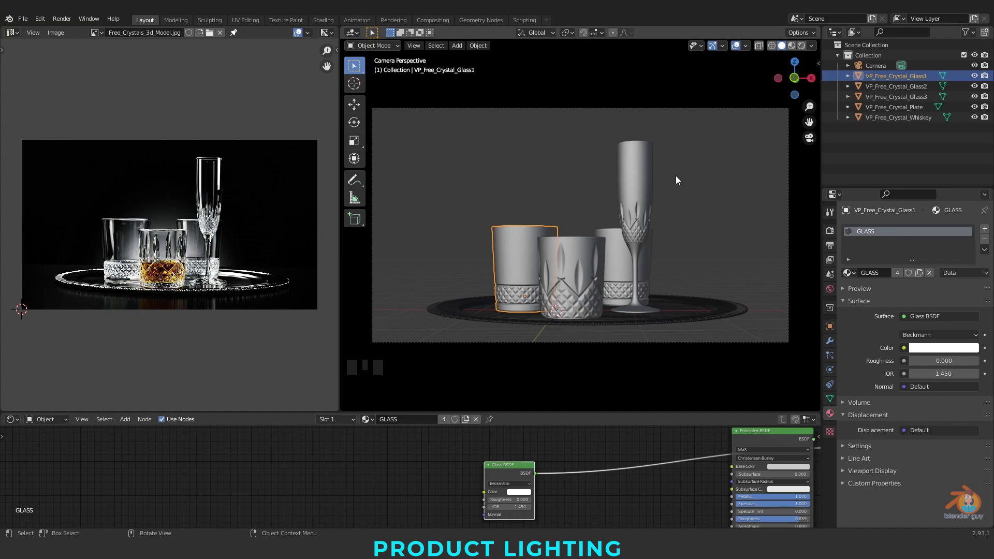
# - Add a Glass BSDF with the whiskey's orange color to the WHISKEY material and connect it to the material output
pyautogui.scroll(6, 623, 192)
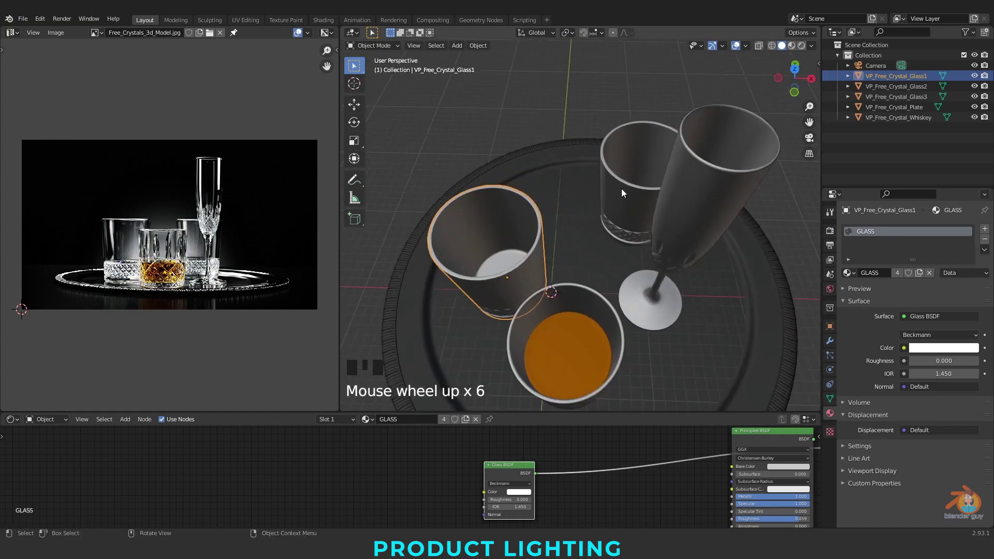
pyautogui.click(557, 356)
pyautogui.hotkey('shift', 'a')
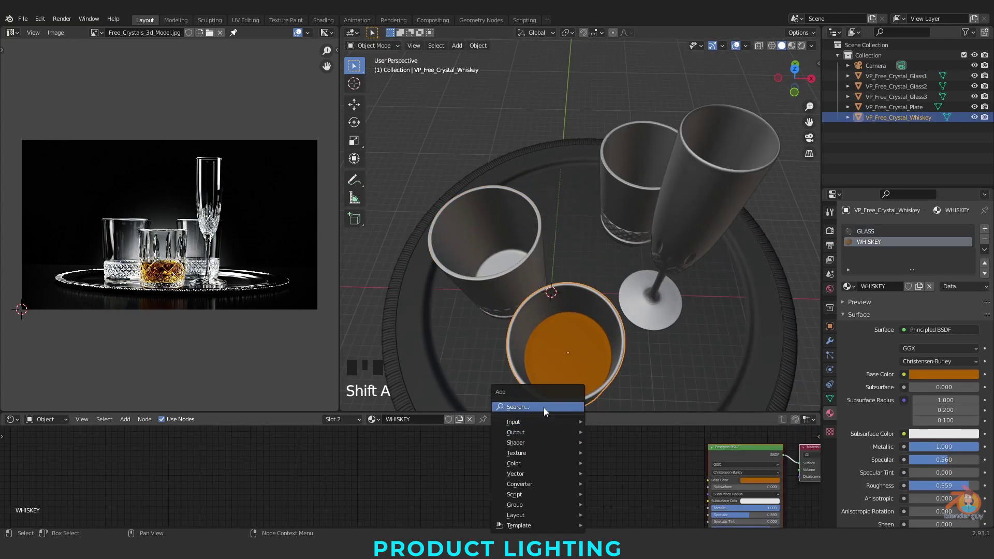
pyautogui.click(543, 408)
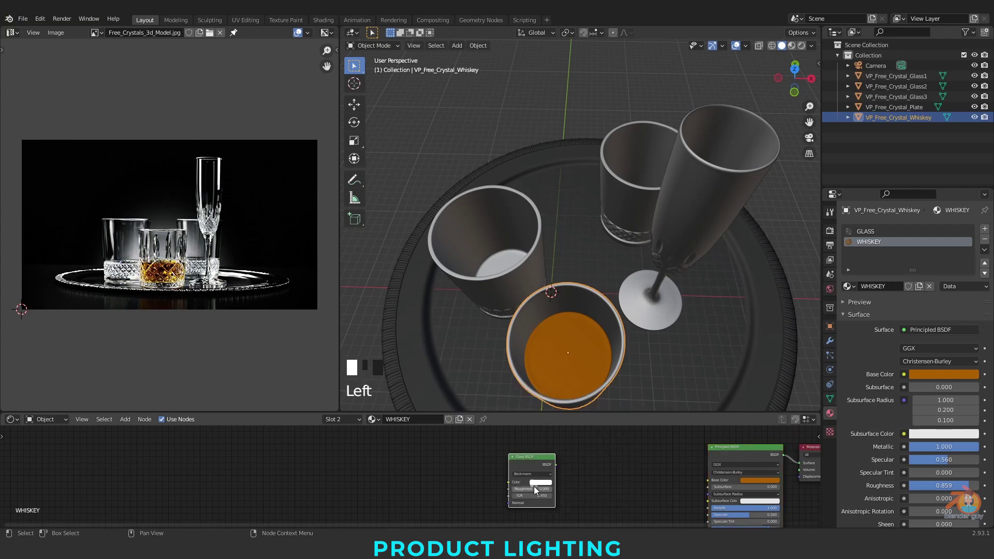
pyautogui.moveTo(535, 489); pyautogui.dragTo(540, 485)
pyautogui.scroll(3, 563, 496)
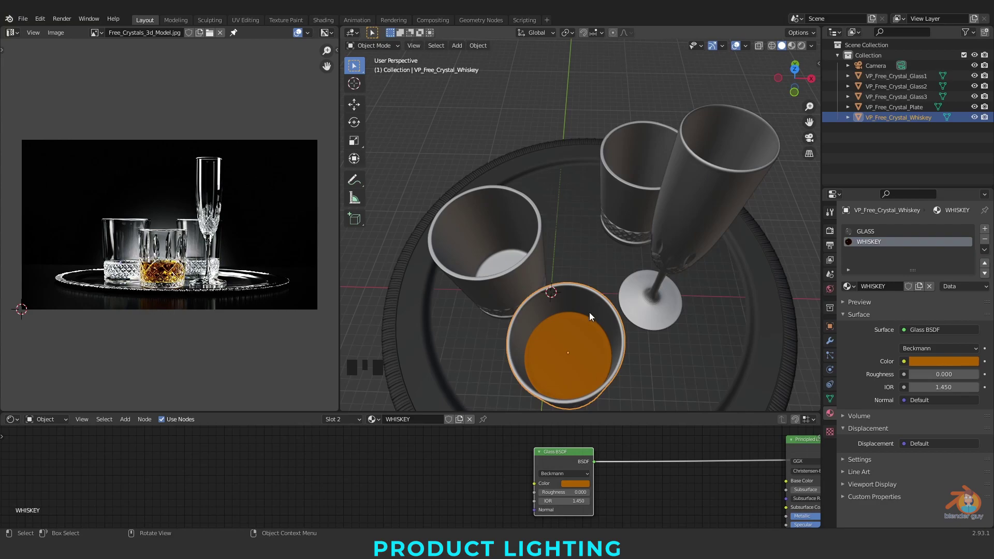
# - Return to the camera view, select the tray and enlarge the Shader Editor around its METAL nodes
pyautogui.press('KP_0')
pyautogui.click(466, 311)
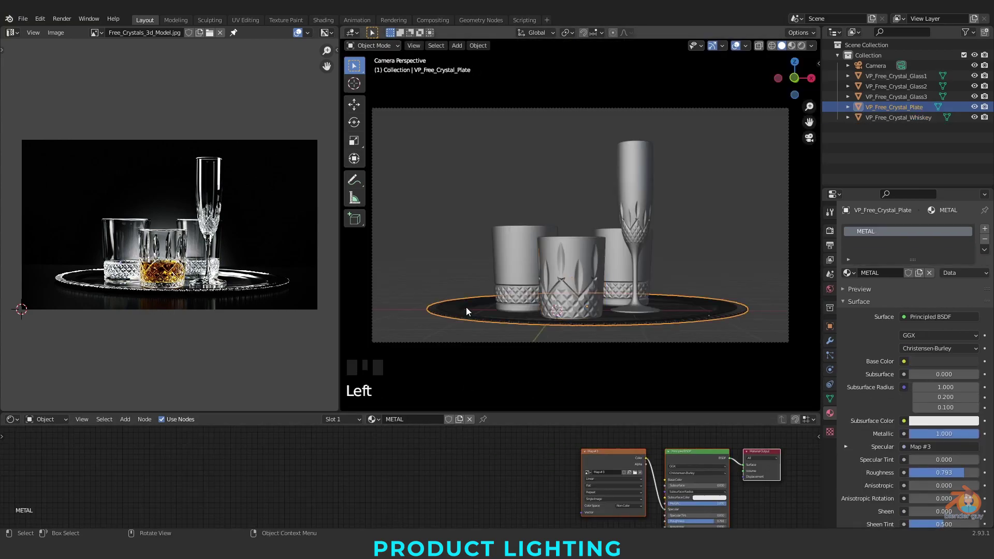
pyautogui.scroll(-4, 543, 486)
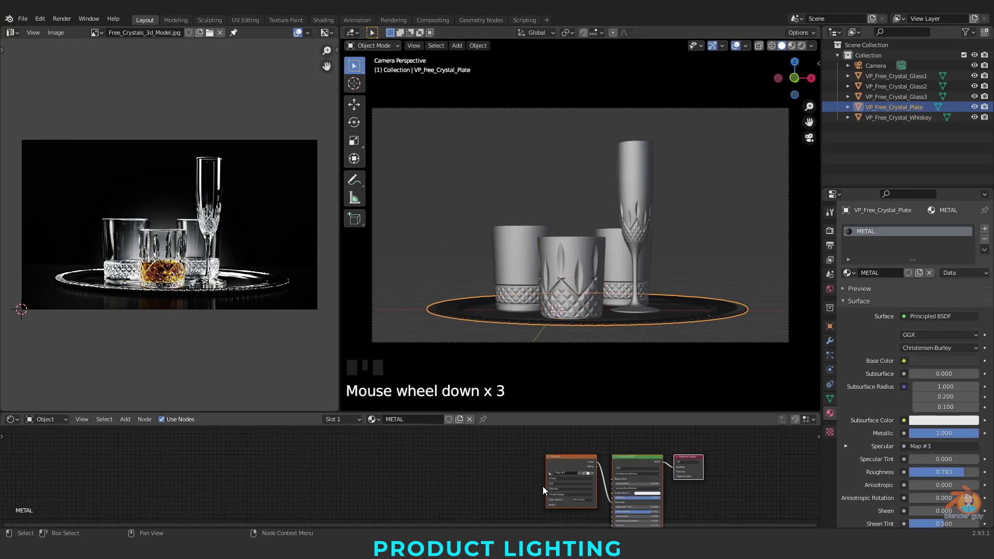
pyautogui.click(560, 413)
pyautogui.moveTo(561, 413); pyautogui.dragTo(451, 322)
pyautogui.moveTo(449, 422); pyautogui.dragTo(494, 439, button='middle')
# - Replace the METAL material's old shader and texture nodes with a new Principled BSDF connected to the material output
pyautogui.hotkey('shift', 'a')
pyautogui.click(464, 407)
pyautogui.write('prin')
pyautogui.press('Return')
pyautogui.click(481, 414)
pyautogui.keyDown('ctrl'); pyautogui.keyDown('shift'); pyautogui.click(489, 456); pyautogui.keyUp('shift'); pyautogui.keyUp('ctrl')
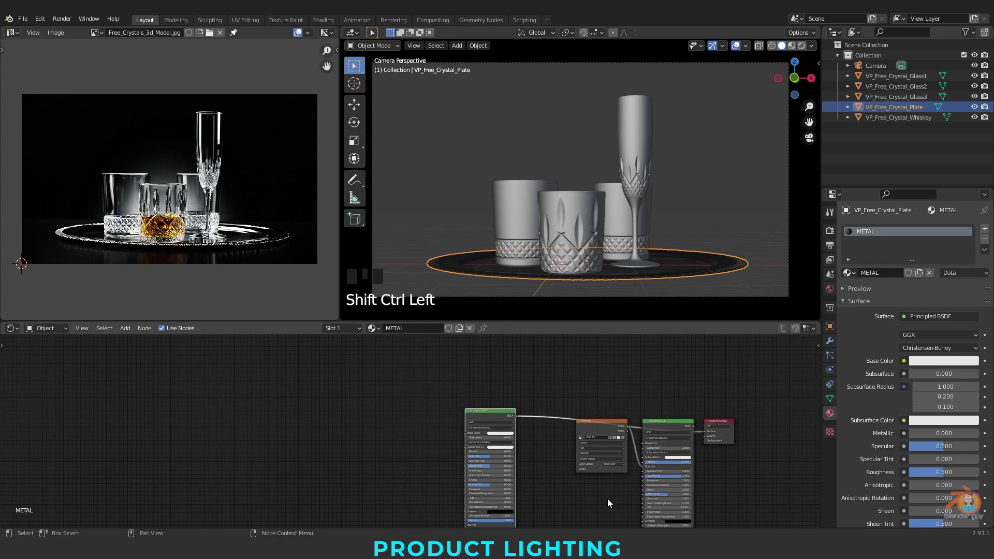
pyautogui.scroll(-3, 552, 393)
pyautogui.moveTo(552, 393); pyautogui.dragTo(460, 374, button='middle')
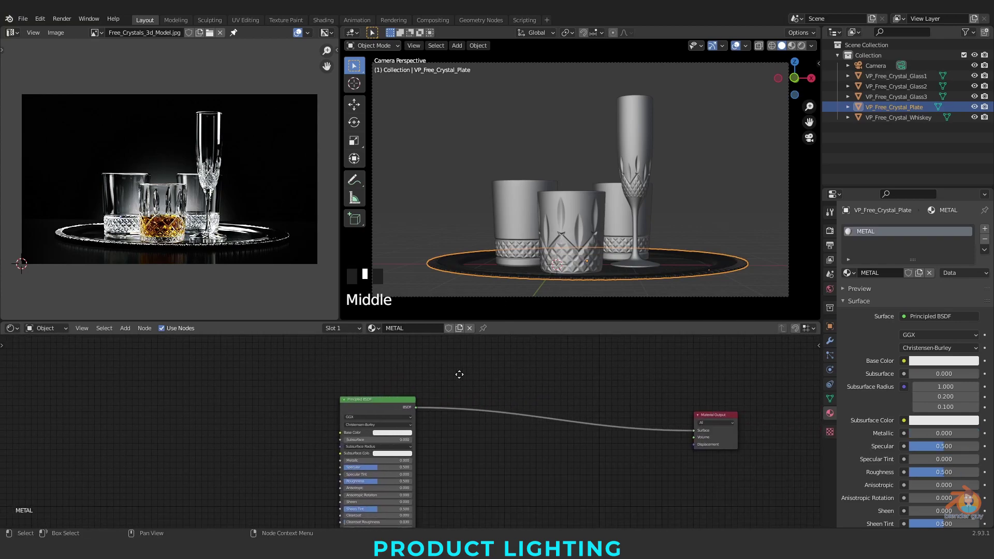
# - Move the Principled BSDF closer to the Material Output and search the add-on preferences for "node" to check Node Wrangler
pyautogui.moveTo(370, 406); pyautogui.dragTo(439, 370)
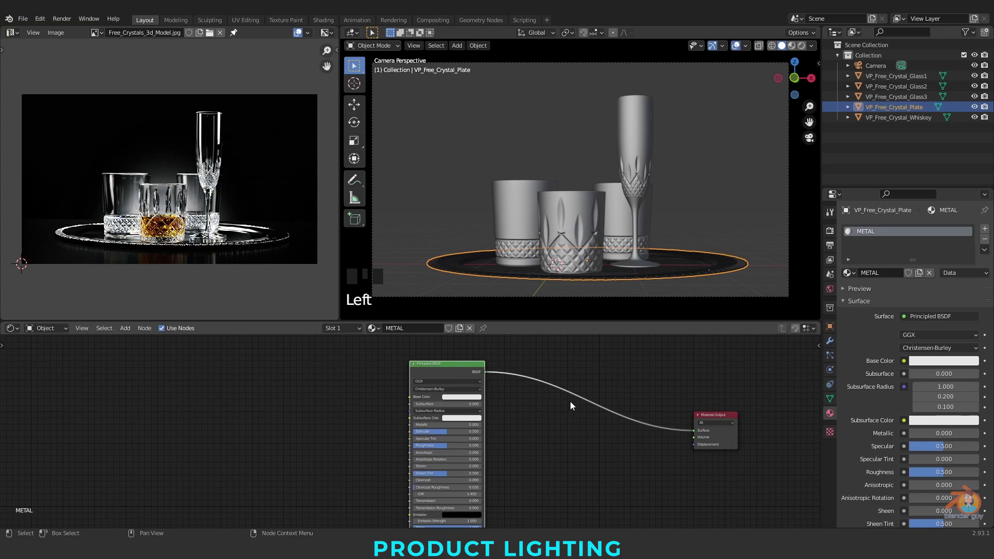
pyautogui.keyDown('ctrl'); pyautogui.keyDown('shift'); pyautogui.click(482, 375); pyautogui.keyUp('shift'); pyautogui.keyUp('ctrl')
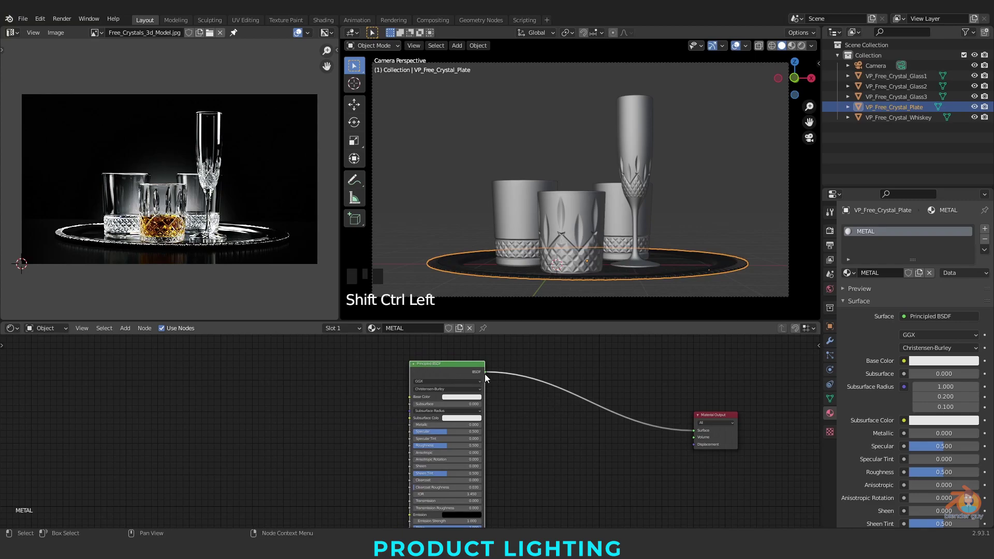
pyautogui.click(40, 18)
pyautogui.click(78, 167)
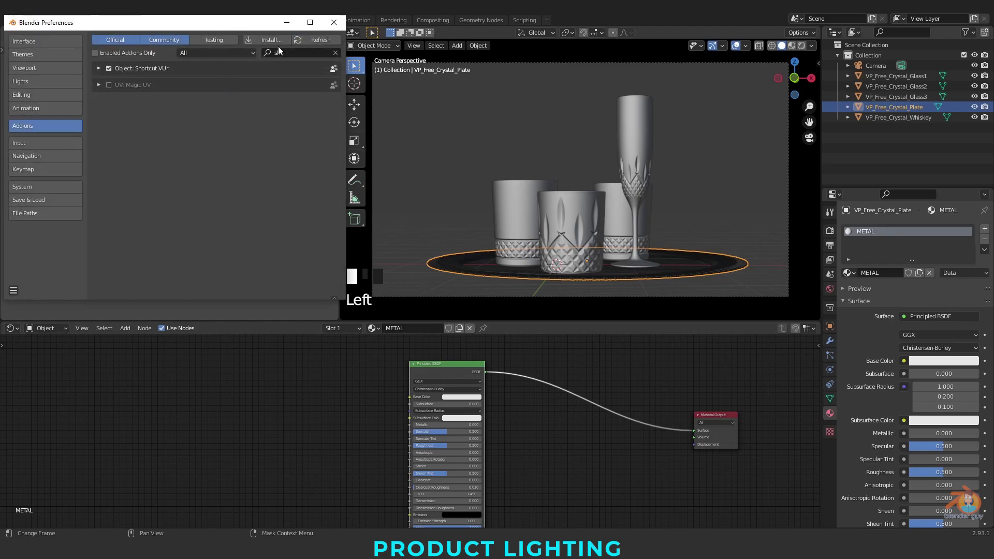
pyautogui.press('BackSpace')
pyautogui.press('BackSpace')
pyautogui.press('BackSpace')
pyautogui.write('n')
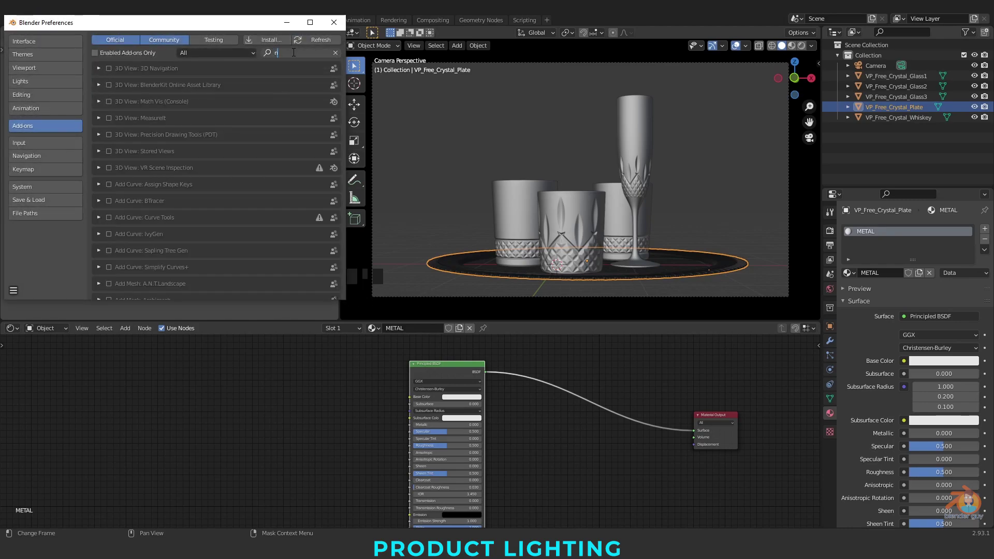
pyautogui.write('ode')
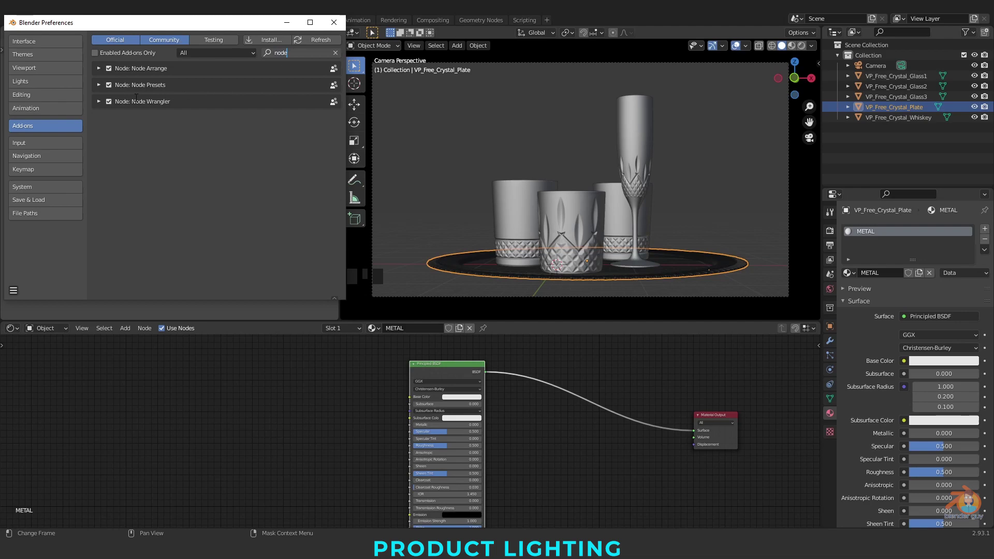
pyautogui.press('Return')
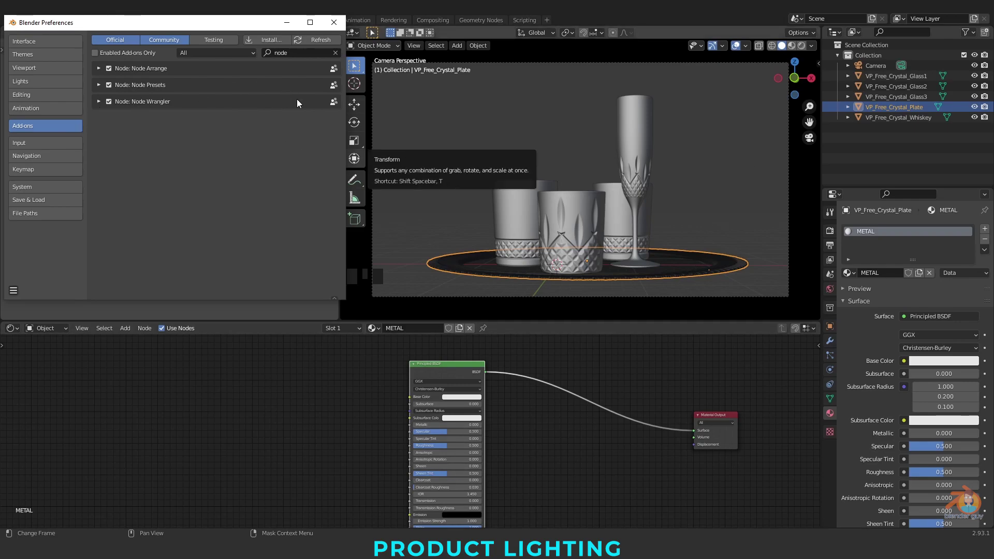
# - Cut the Principled BSDF's link, shift the node nearer the Material Output and reconnect it to Surface with Node Wrangler
pyautogui.keyDown('ctrl'); pyautogui.moveTo(601, 386); pyautogui.dragTo(591, 465, button='right'); pyautogui.keyUp('ctrl')
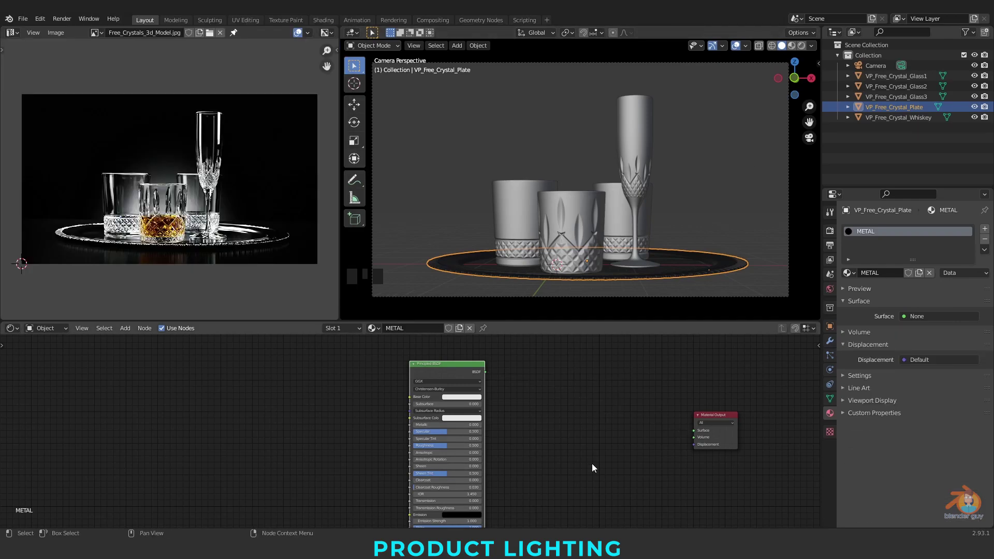
pyautogui.moveTo(480, 374); pyautogui.dragTo(513, 374)
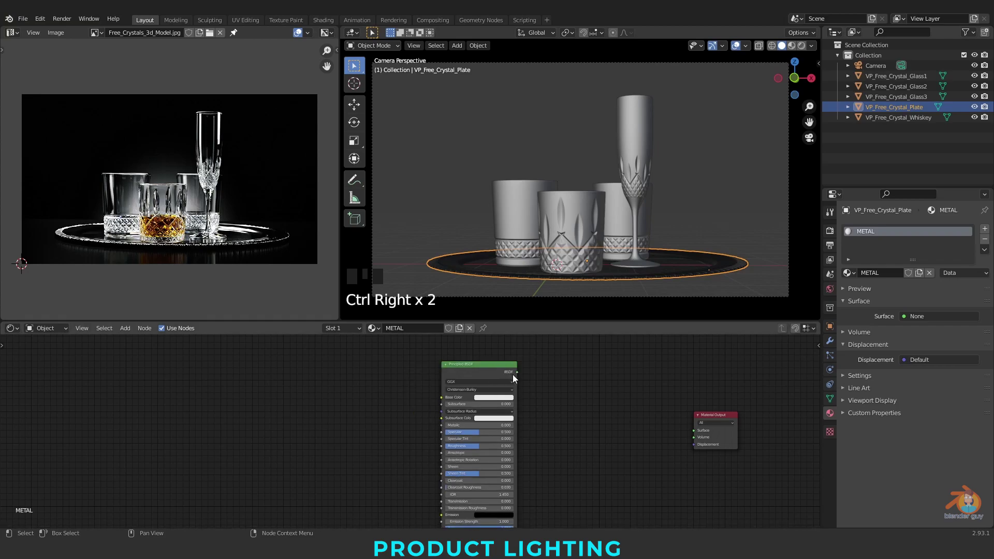
pyautogui.keyDown('ctrl'); pyautogui.click(515, 371); pyautogui.keyUp('ctrl')
pyautogui.keyDown('ctrl'); pyautogui.keyDown('shift'); pyautogui.click(515, 371); pyautogui.keyUp('shift'); pyautogui.keyUp('ctrl')
# - Set the METAL Principled BSDF's Metallic to 1.000 and its Roughness to 0.125
pyautogui.scroll(5, 548, 468)
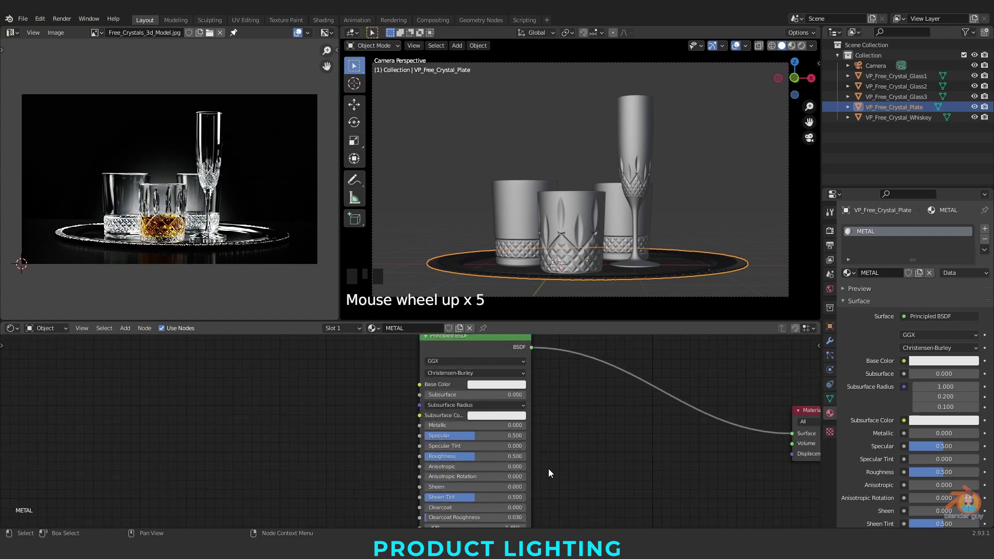
pyautogui.moveTo(601, 461); pyautogui.dragTo(627, 429, button='middle')
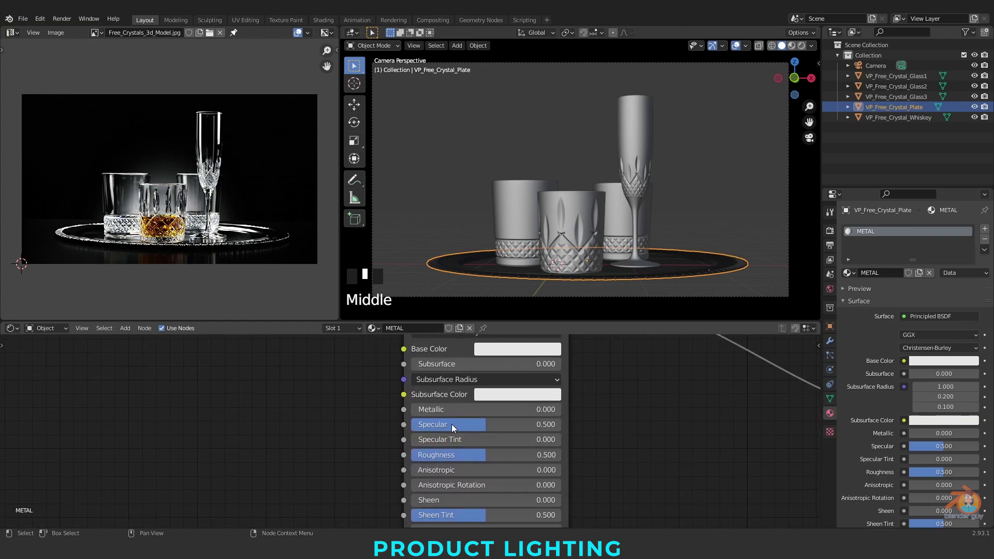
pyautogui.moveTo(424, 409); pyautogui.dragTo(518, 409)
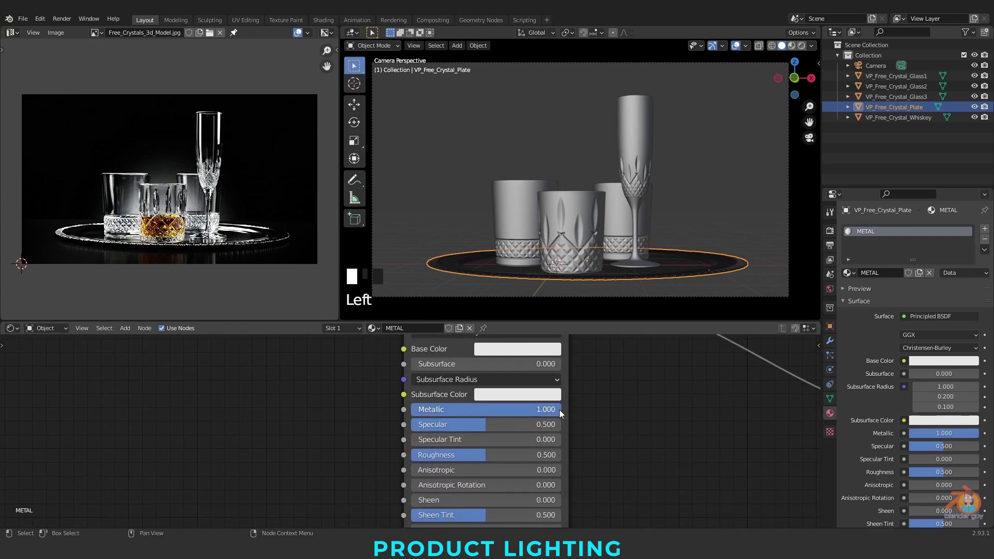
pyautogui.doubleClick(469, 454)
pyautogui.write('0.25')
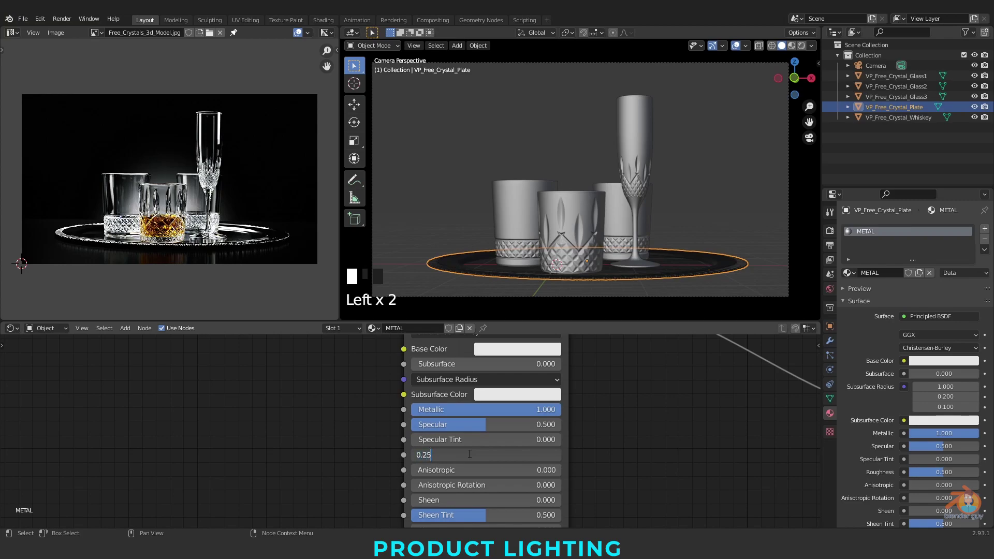
pyautogui.write('/2')
pyautogui.press('Return')
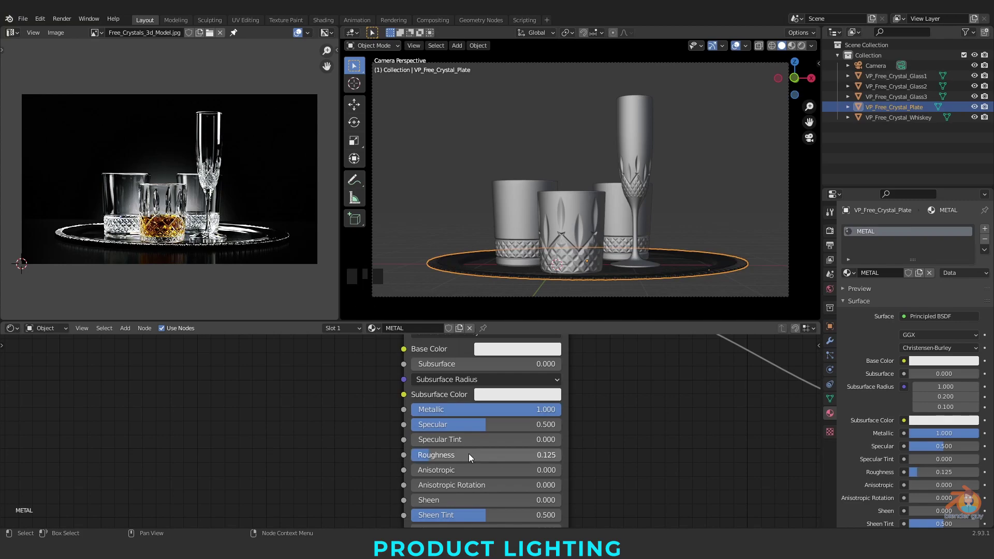
# - Darken the METAL material's base color to a light grey by lowering its HSV value
pyautogui.moveTo(601, 405); pyautogui.dragTo(604, 433, button='middle')
pyautogui.click(544, 382)
pyautogui.click(546, 343)
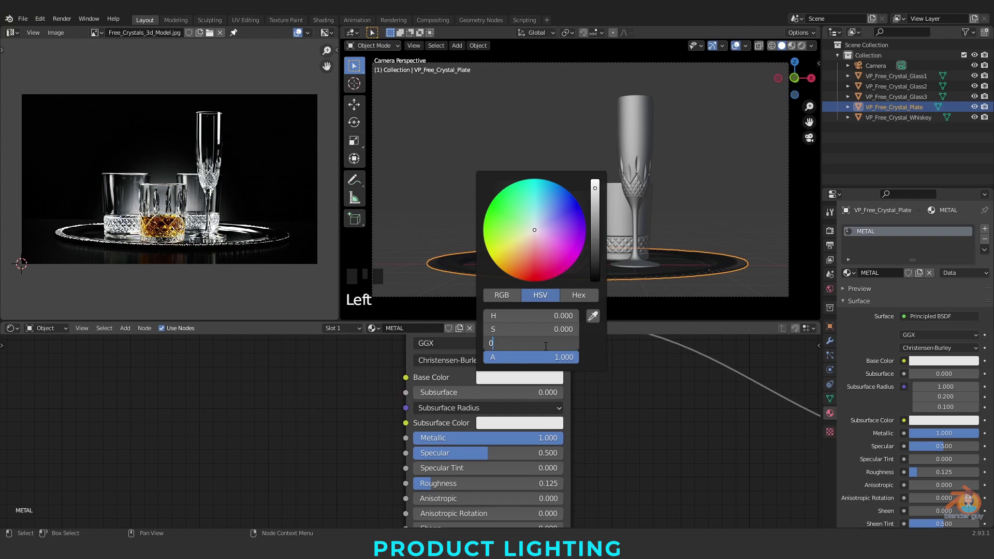
pyautogui.press('Return')
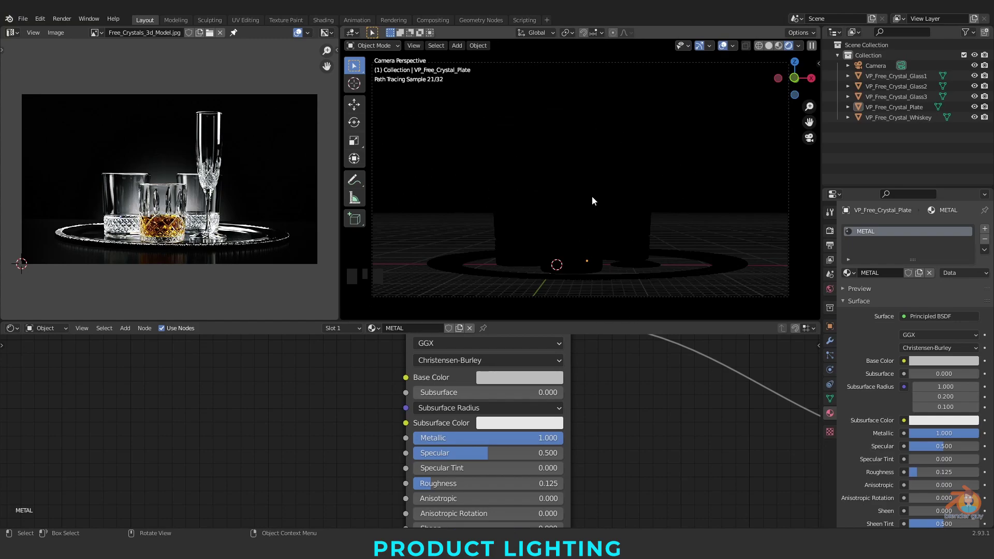
# - Split the Shader Editor area and turn the new area into an Image Editor showing Free_Crystals_3d_Model.jpg
pyautogui.doubleClick(114, 296)
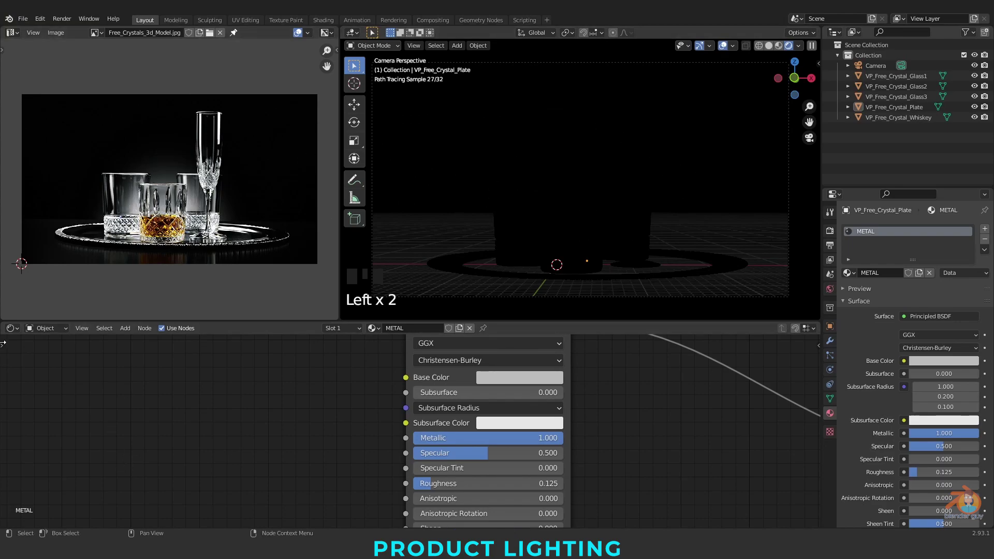
pyautogui.moveTo(3, 325); pyautogui.dragTo(342, 423)
pyautogui.click(12, 328)
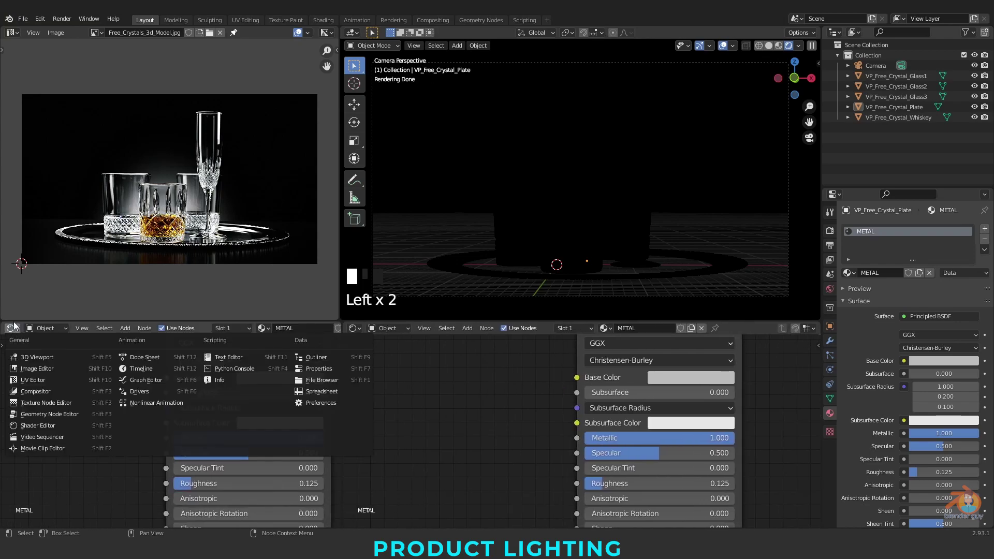
pyautogui.click(23, 387)
pyautogui.click(179, 328)
pyautogui.doubleClick(388, 179)
# - Turn the upper reference image area into a second 3D Viewport framing the tray and glasses
pyautogui.click(13, 32)
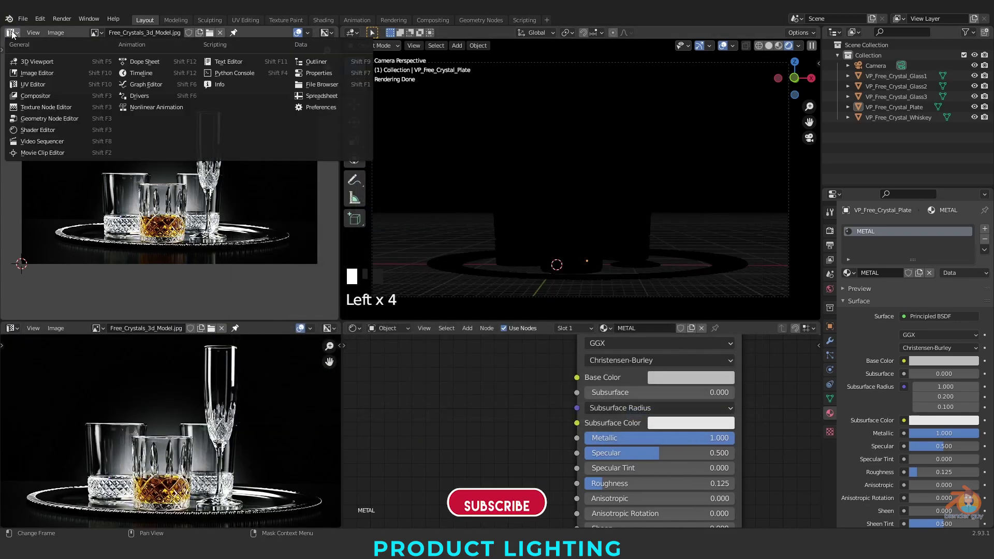
pyautogui.click(36, 44)
pyautogui.scroll(7, 225, 235)
pyautogui.moveTo(222, 245)
pyautogui.mouseDown(button='middle')
pyautogui.moveTo(187, 262)
pyautogui.moveTo(220, 242)
pyautogui.moveTo(213, 228)
pyautogui.mouseUp(button='middle')
# - Add an area light and move it along the Y axis to behind the tray
pyautogui.hotkey('shift', 'a')
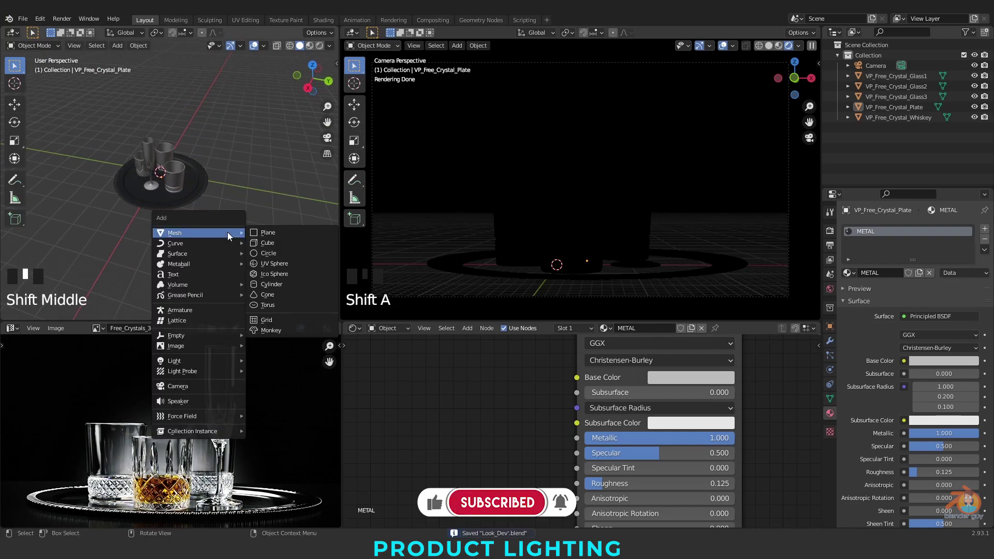
pyautogui.moveTo(195, 354)
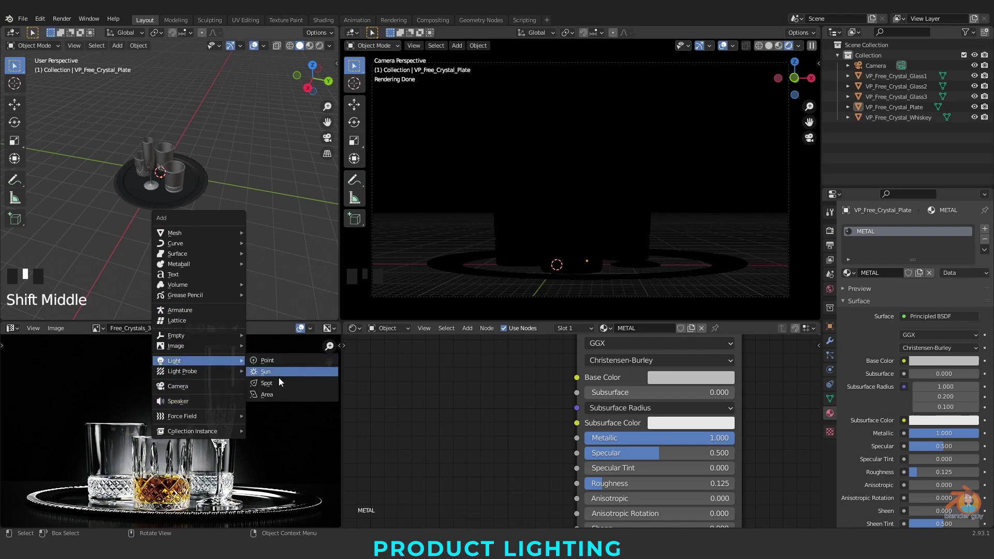
pyautogui.click(278, 392)
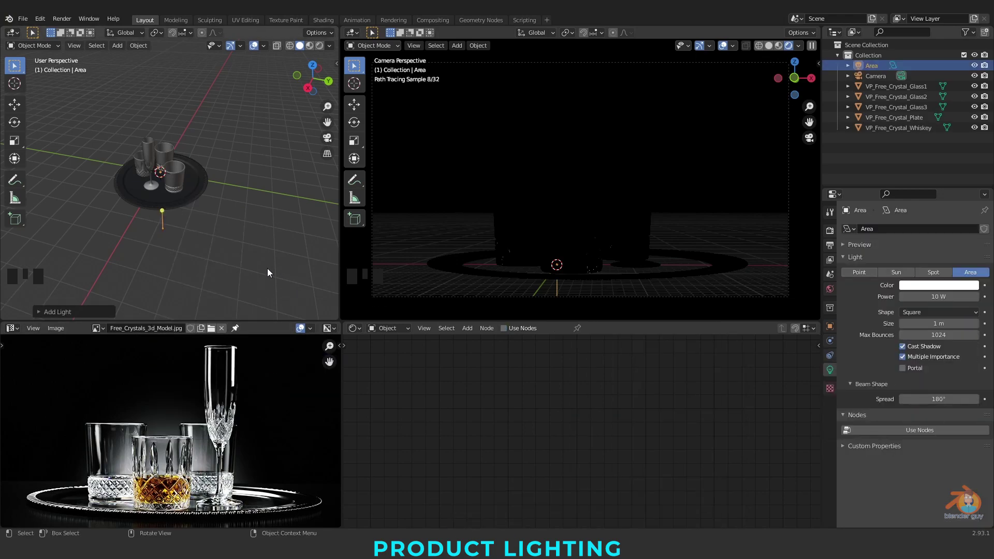
pyautogui.click(14, 104)
pyautogui.moveTo(188, 178); pyautogui.dragTo(266, 192)
# - Scale the area light up uniformly to roughly the size of the tray
pyautogui.press('s')
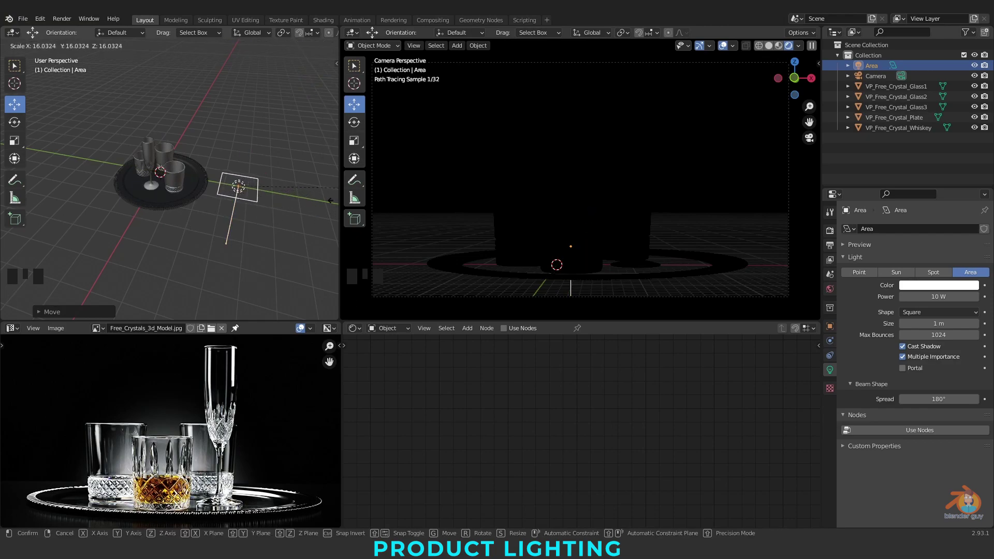
pyautogui.click(276, 113)
pyautogui.moveTo(276, 113); pyautogui.dragTo(191, 212, button='middle')
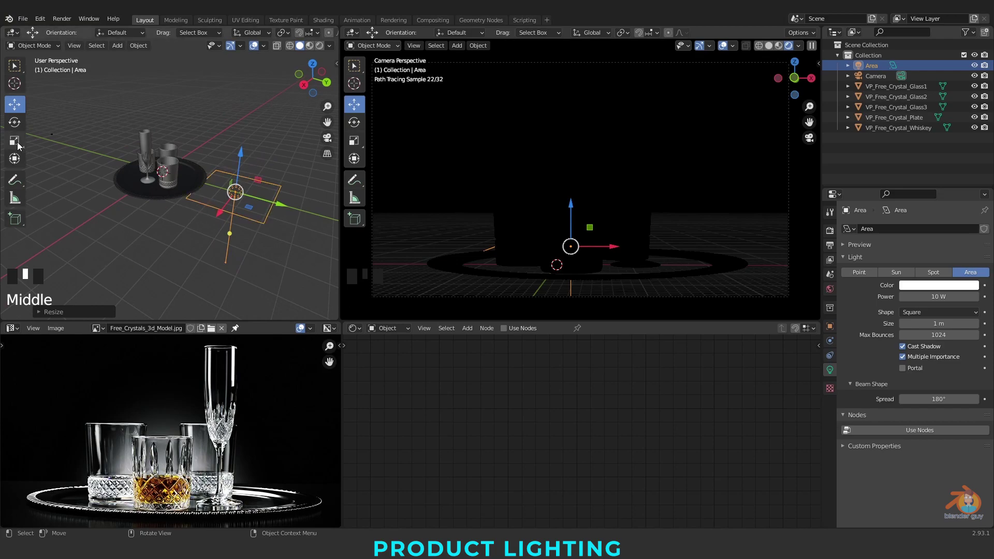
# - Tilt the area light toward the glasses and raise it about 41 m along the Z axis
pyautogui.click(15, 122)
pyautogui.moveTo(254, 170); pyautogui.dragTo(233, 155)
pyautogui.moveTo(233, 156); pyautogui.dragTo(200, 222, button='middle')
pyautogui.click(14, 104)
pyautogui.moveTo(259, 142); pyautogui.dragTo(266, 57)
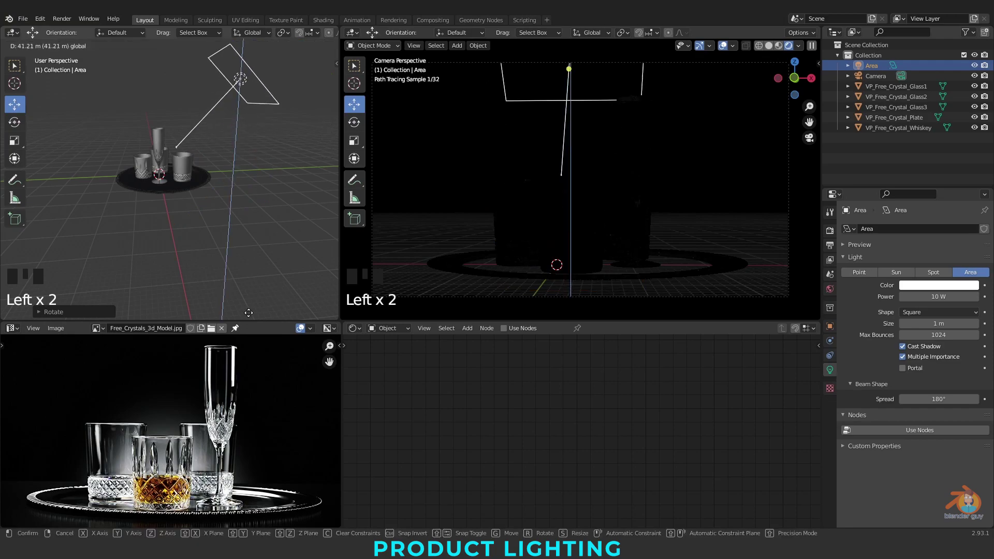
# - Rotate the area light about the Y axis so that it aims sideways at the glasses
pyautogui.scroll(-5, 203, 260)
pyautogui.moveTo(204, 260); pyautogui.dragTo(243, 217, button='middle')
pyautogui.scroll(-2, 244, 217)
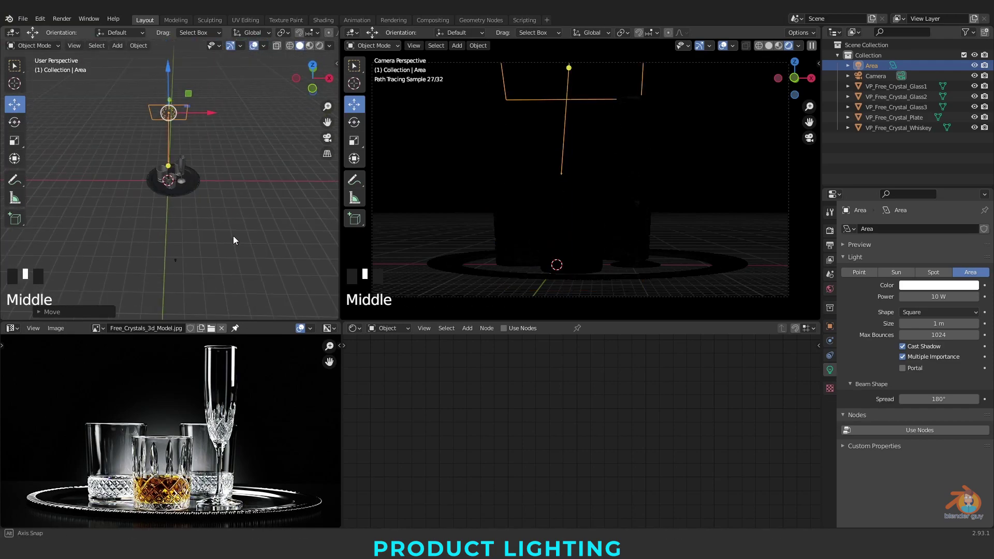
pyautogui.click(15, 122)
pyautogui.moveTo(193, 152); pyautogui.dragTo(171, 155)
# - Move the area light along X to the camera's right of the tray and pull it forward along Y
pyautogui.click(14, 104)
pyautogui.moveTo(206, 110); pyautogui.dragTo(267, 103)
pyautogui.moveTo(267, 104); pyautogui.dragTo(240, 156, button='middle')
pyautogui.scroll(-2, 240, 151)
pyautogui.moveTo(195, 67); pyautogui.dragTo(207, 79)
# - Set the area light's power to 50000 W and compare the rendered glasses with the reference
pyautogui.click(940, 298)
pyautogui.click(914, 297)
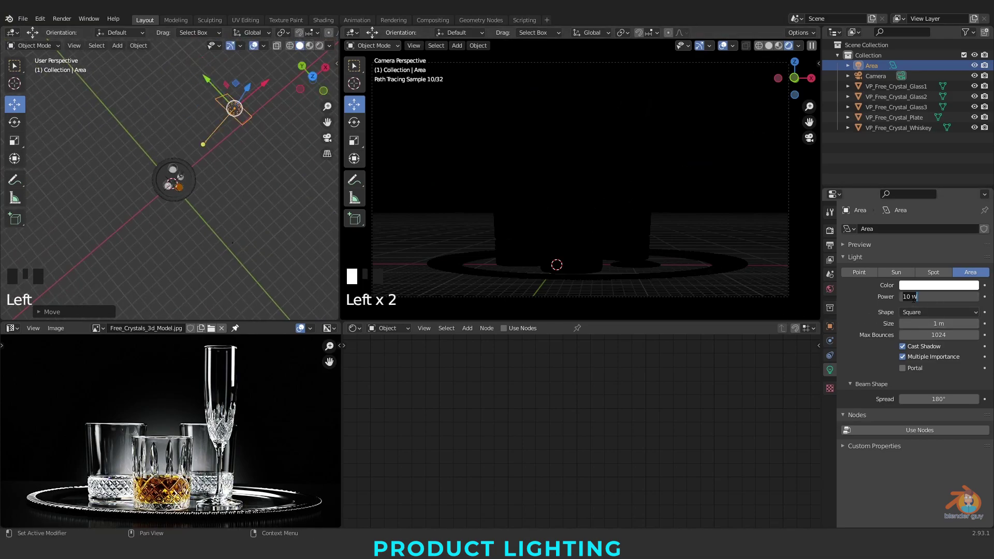
pyautogui.write('000')
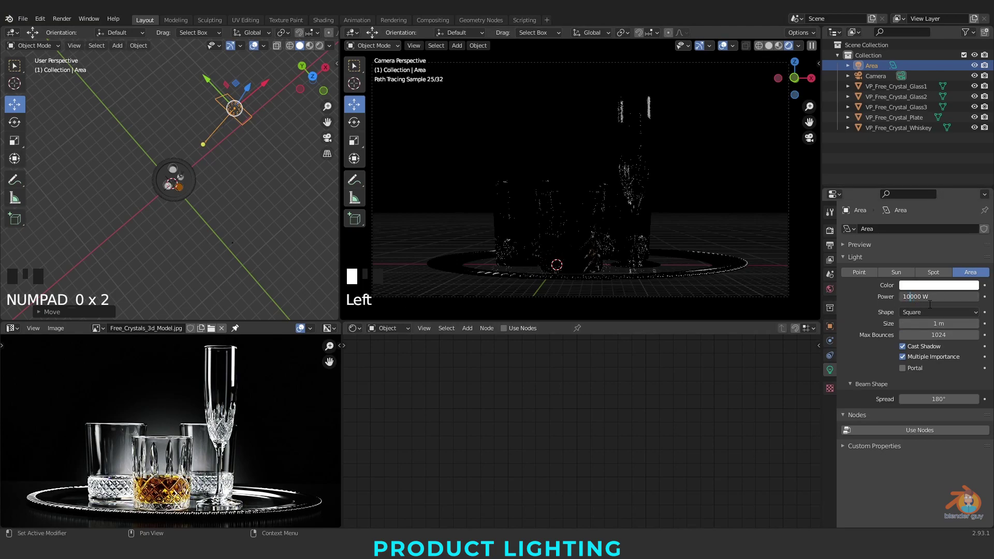
pyautogui.press('Left')
pyautogui.press('Left')
pyautogui.press('BackSpace')
pyautogui.write('5')
pyautogui.press('Return')
pyautogui.scroll(2, 250, 361)
pyautogui.scroll(-2, 246, 370)
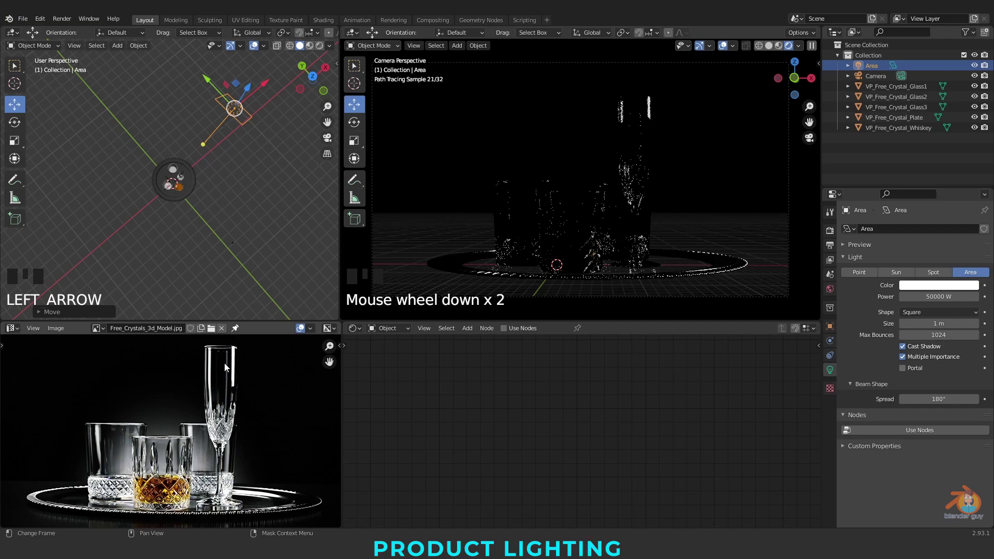
# - Stretch the area light along the Z axis to make it taller
pyautogui.moveTo(202, 207); pyautogui.dragTo(172, 136, button='middle')
pyautogui.scroll(-2, 196, 172)
pyautogui.moveTo(195, 172); pyautogui.dragTo(192, 209, button='middle')
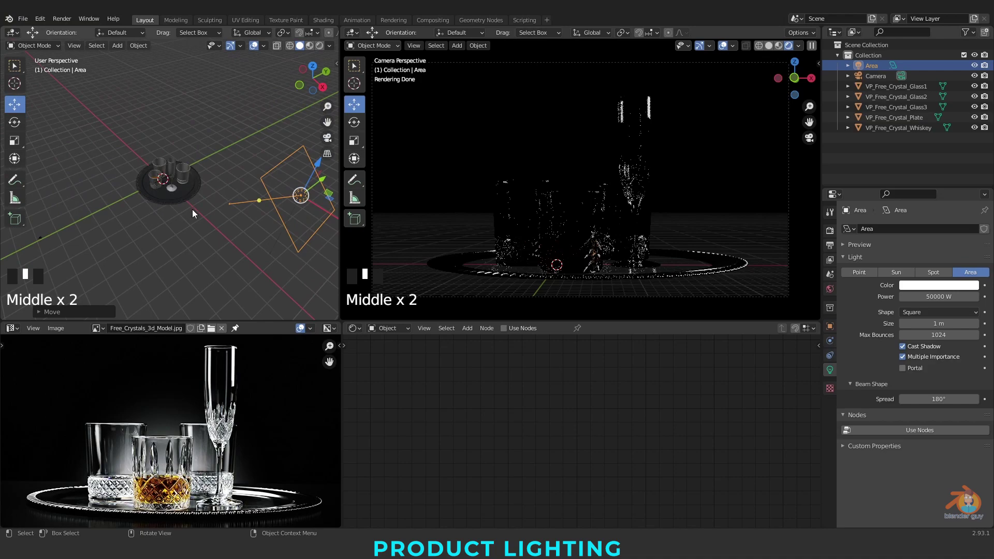
pyautogui.press('s')
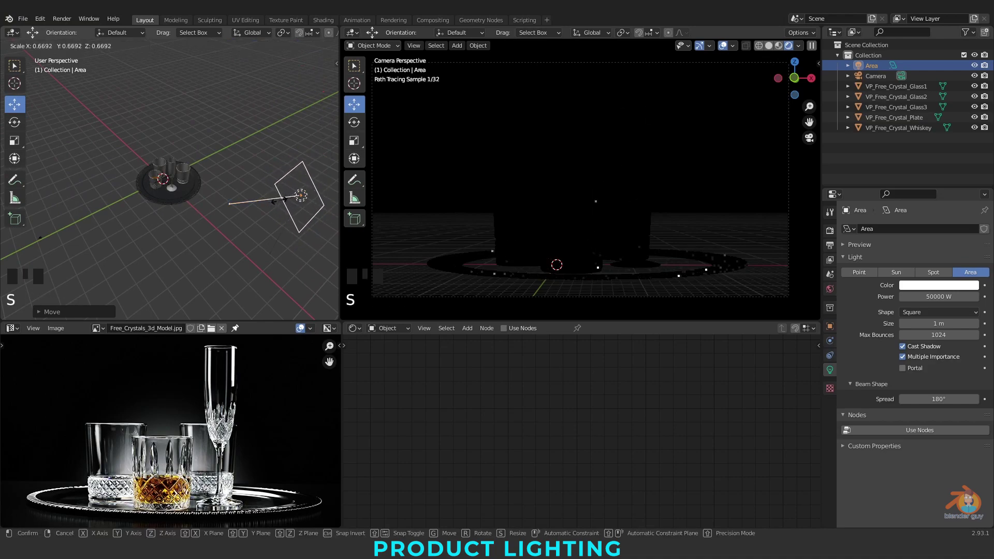
pyautogui.press('s')
pyautogui.press('z')
pyautogui.click(157, 275)
# - Move the area light along the X axis closer to the tray
pyautogui.moveTo(158, 275); pyautogui.dragTo(101, 284, button='middle')
pyautogui.moveTo(266, 155); pyautogui.dragTo(182, 120)
pyautogui.scroll(-2, 176, 228)
pyautogui.click(15, 122)
pyautogui.click(14, 104)
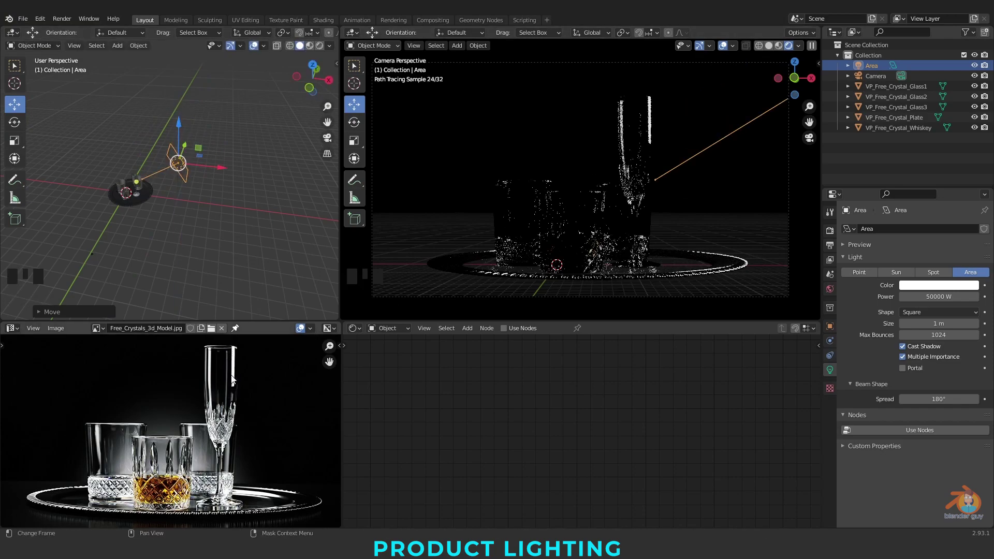
# - Examine the flute's highlights in the reference image and widen the area light slightly along the Y axis
pyautogui.scroll(3, 237, 375)
pyautogui.moveTo(254, 369); pyautogui.dragTo(202, 401, button='middle')
pyautogui.scroll(3, 259, 384)
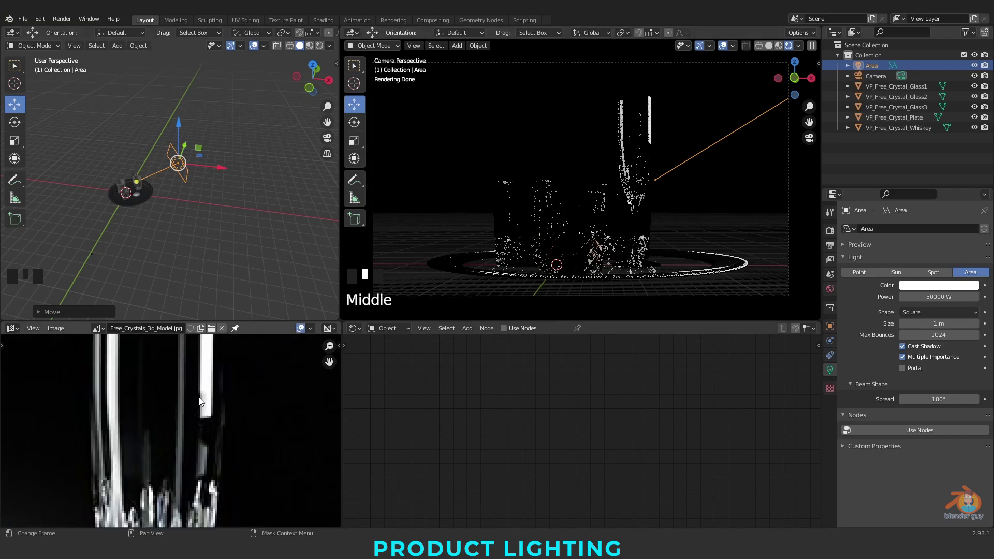
pyautogui.scroll(4, 192, 210)
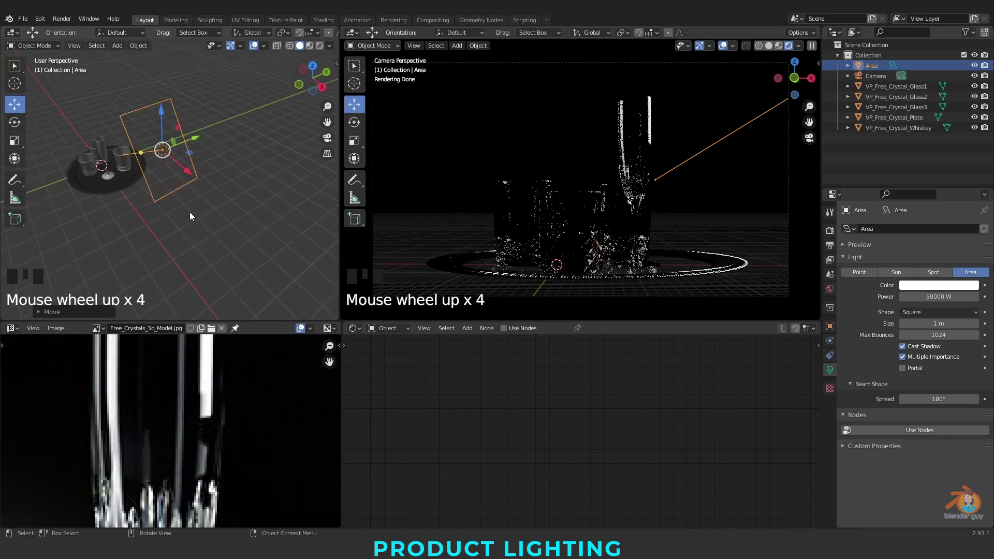
pyautogui.click(15, 140)
pyautogui.moveTo(193, 138); pyautogui.dragTo(200, 136)
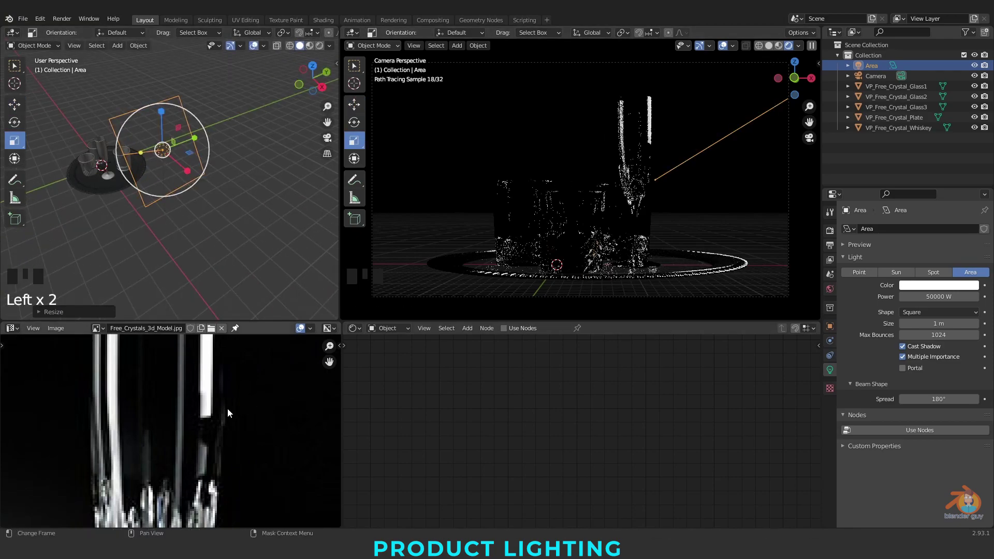
# - Duplicate the area light in place and move the copy along the X axis to the opposite side of the tray
pyautogui.scroll(-4, 158, 263)
pyautogui.hotkey('shift', 'space')
pyautogui.press('g')
pyautogui.moveTo(157, 263); pyautogui.dragTo(179, 238, button='middle')
pyautogui.scroll(-3, 155, 243)
pyautogui.scroll(4, 155, 243)
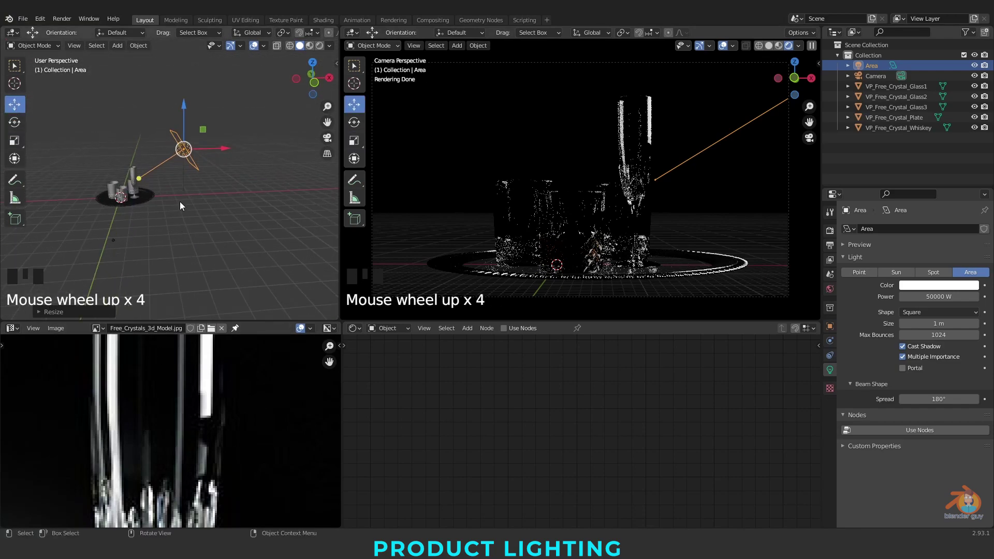
pyautogui.scroll(-3, 107, 183)
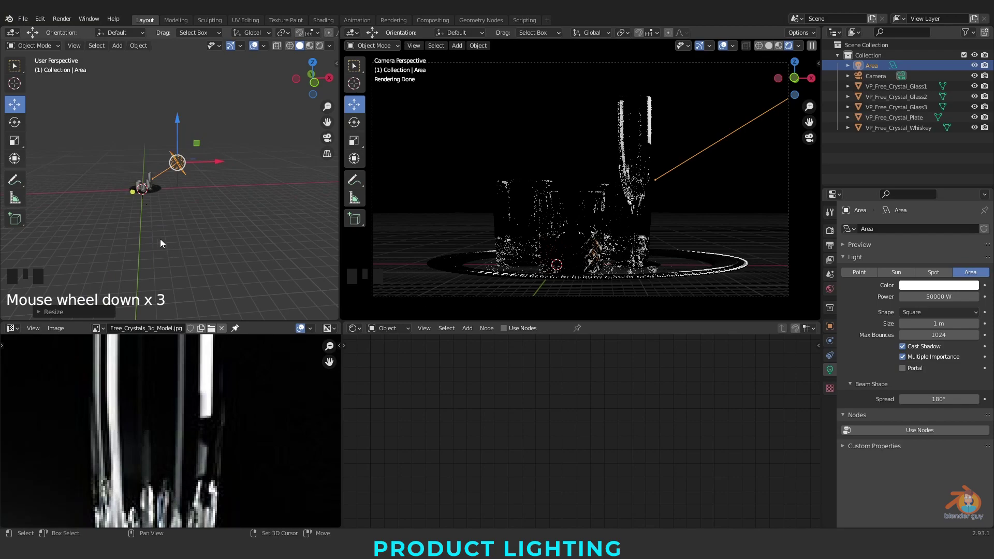
pyautogui.hotkey('shift', 'd')
pyautogui.rightClick(240, 150)
pyautogui.moveTo(221, 164); pyautogui.dragTo(143, 166)
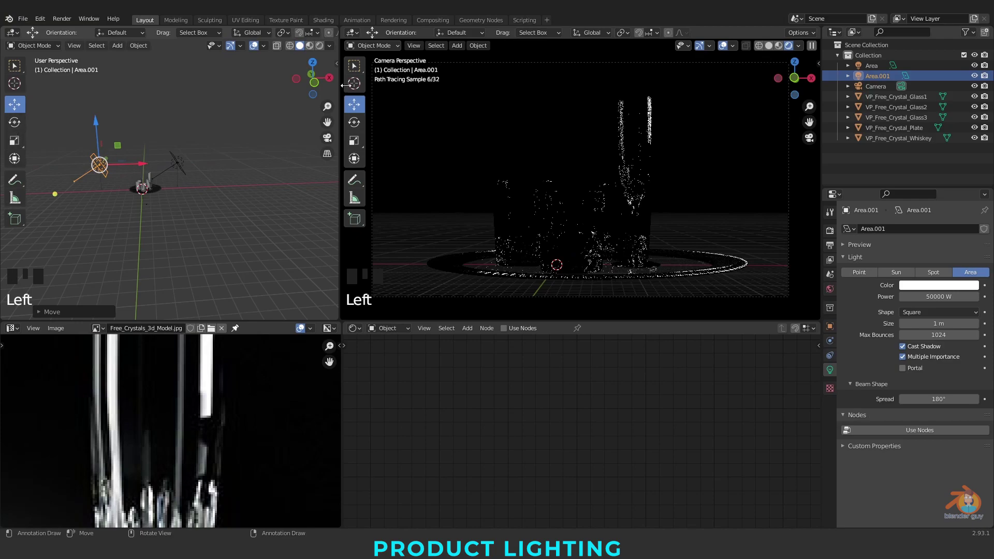
# - Rotate the duplicated area light about the Y axis in the back view so it faces the glassware
pyautogui.click(314, 82)
pyautogui.click(313, 78)
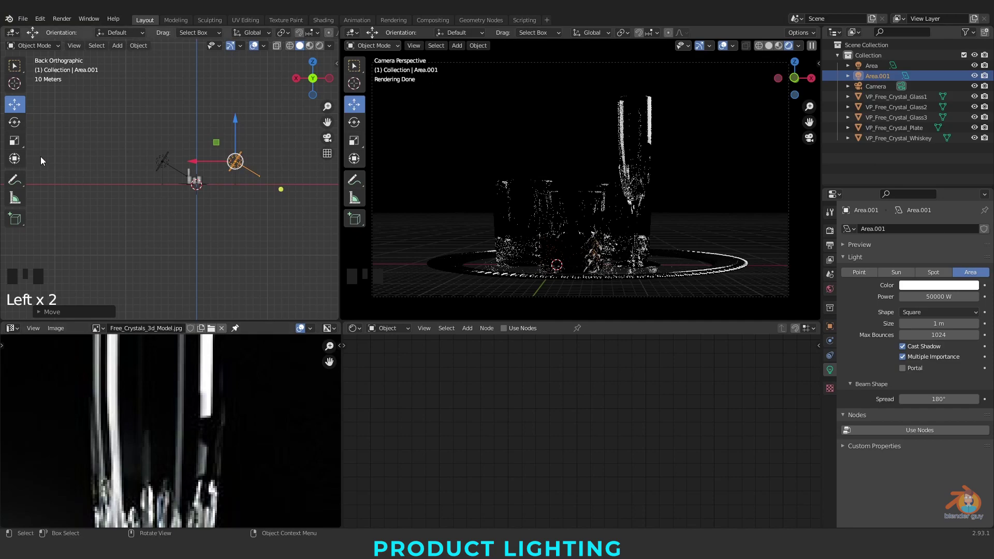
pyautogui.scroll(3, 126, 205)
pyautogui.keyDown('shift'); pyautogui.moveTo(126, 205); pyautogui.dragTo(90, 207, button='middle'); pyautogui.keyUp('shift')
pyautogui.click(15, 122)
pyautogui.moveTo(215, 132); pyautogui.dragTo(191, 179)
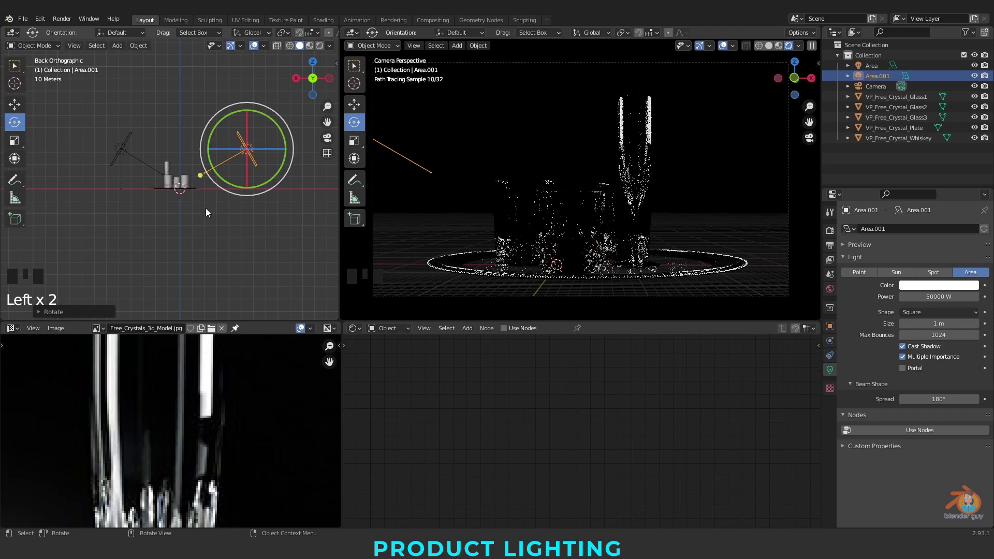
# - Move both area lights into a new collection named Lights
pyautogui.keyDown('shift'); pyautogui.click(872, 66); pyautogui.keyUp('shift')
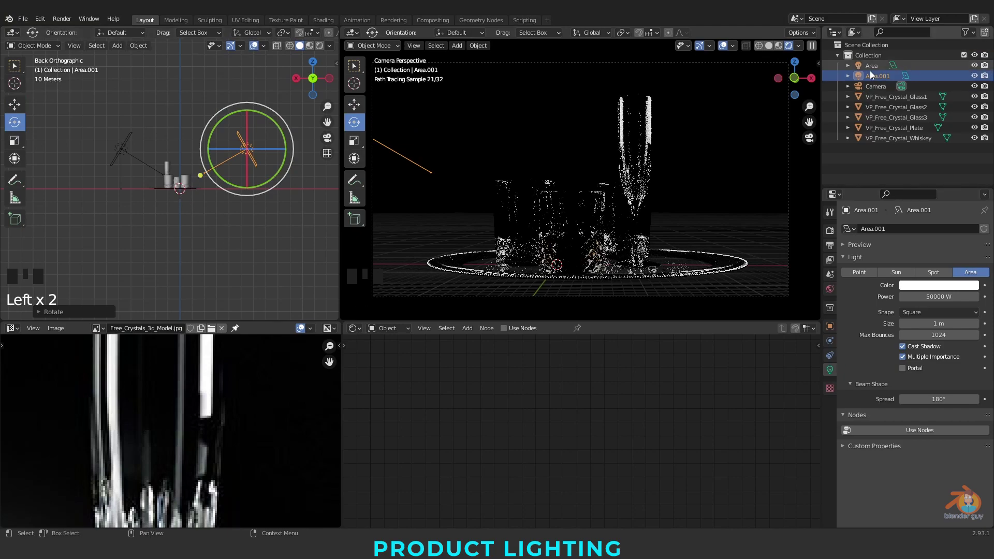
pyautogui.press('m')
pyautogui.click(632, 162)
pyautogui.write('L')
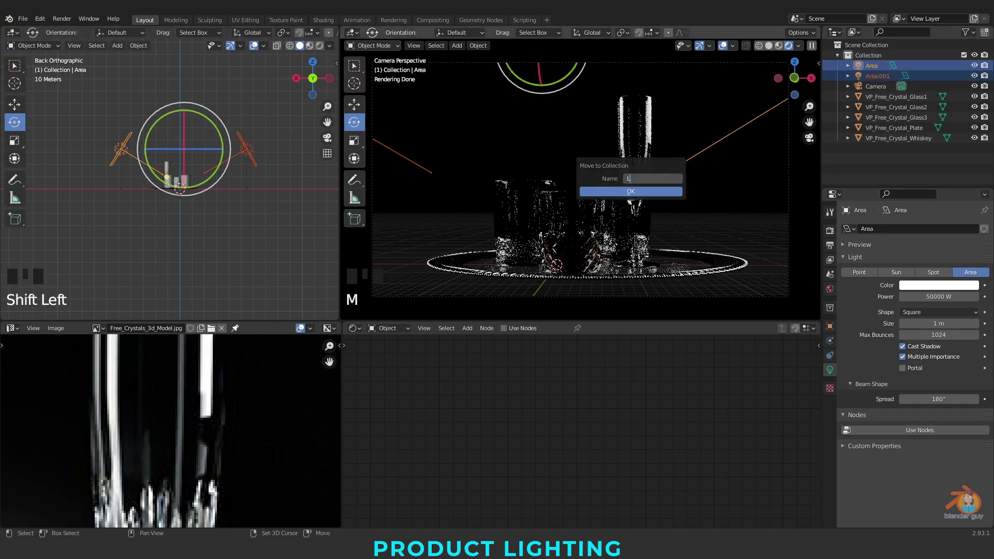
pyautogui.write('ights')
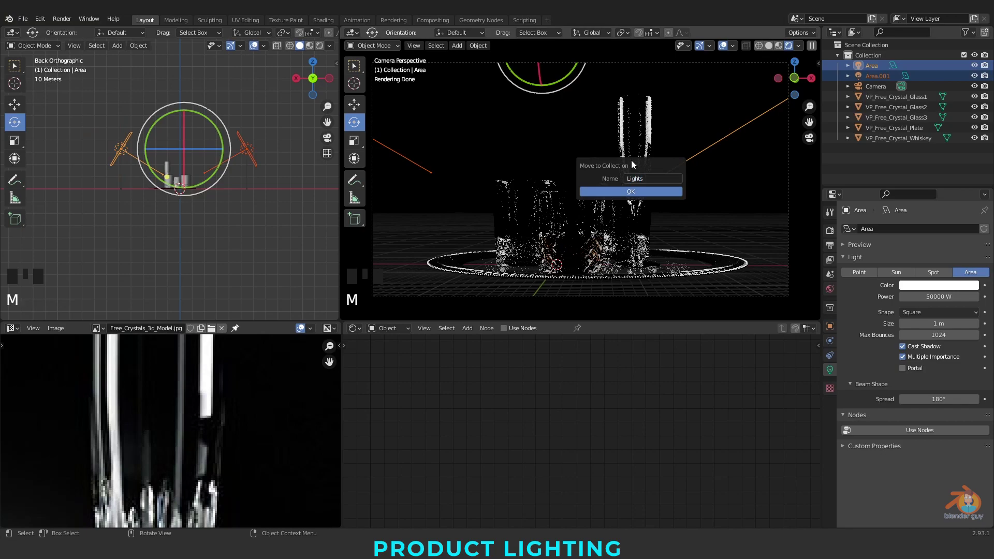
pyautogui.click(632, 192)
# - Move the three crystal glasses, the plate and the whiskey object into a new collection named Asset
pyautogui.click(902, 118)
pyautogui.keyDown('shift'); pyautogui.click(893, 76); pyautogui.keyUp('shift')
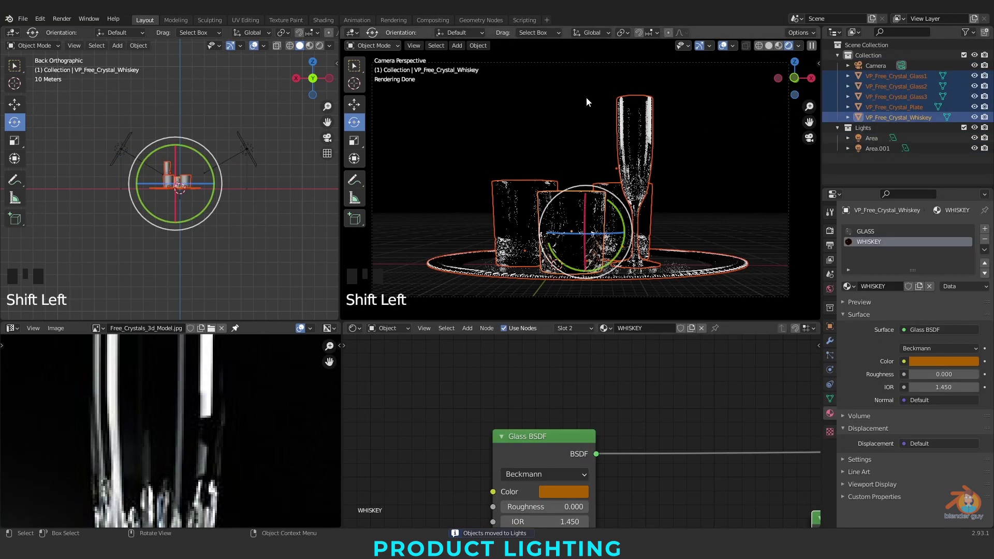
pyautogui.press('m')
pyautogui.click(660, 209)
pyautogui.write('Asset')
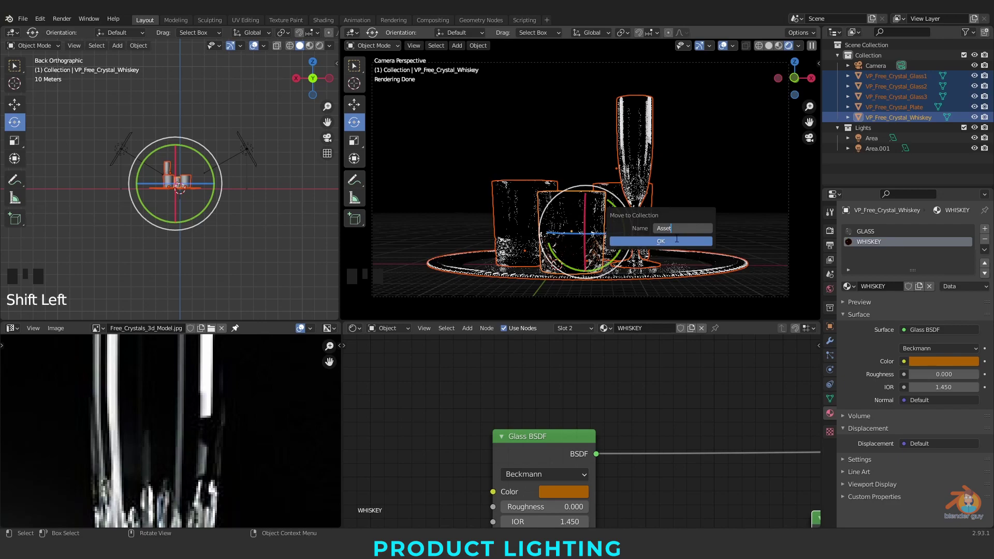
pyautogui.click(650, 242)
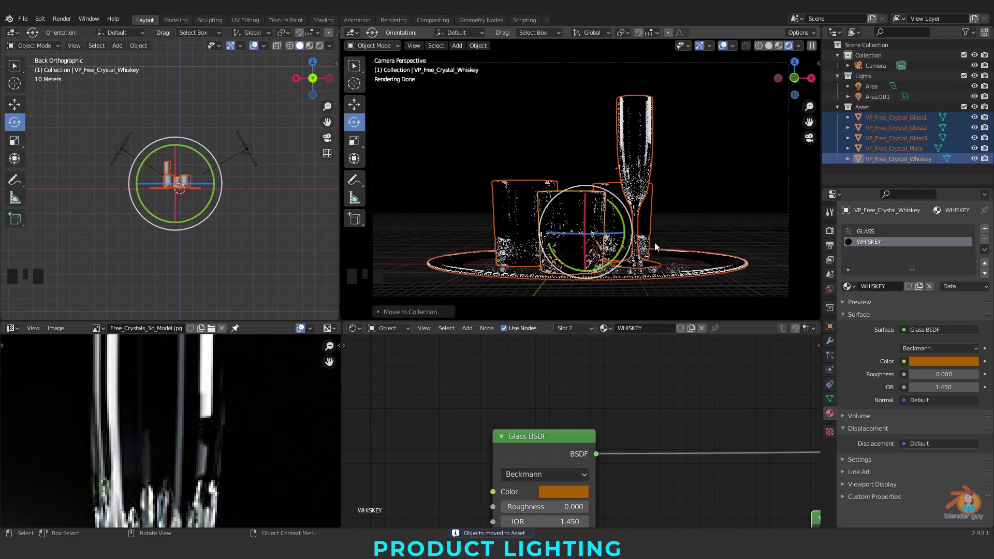
# - Collapse the Asset collection, rename the original area light Ket_Light and hide it in the viewport
pyautogui.click(837, 107)
pyautogui.doubleClick(873, 86)
pyautogui.write('Ke')
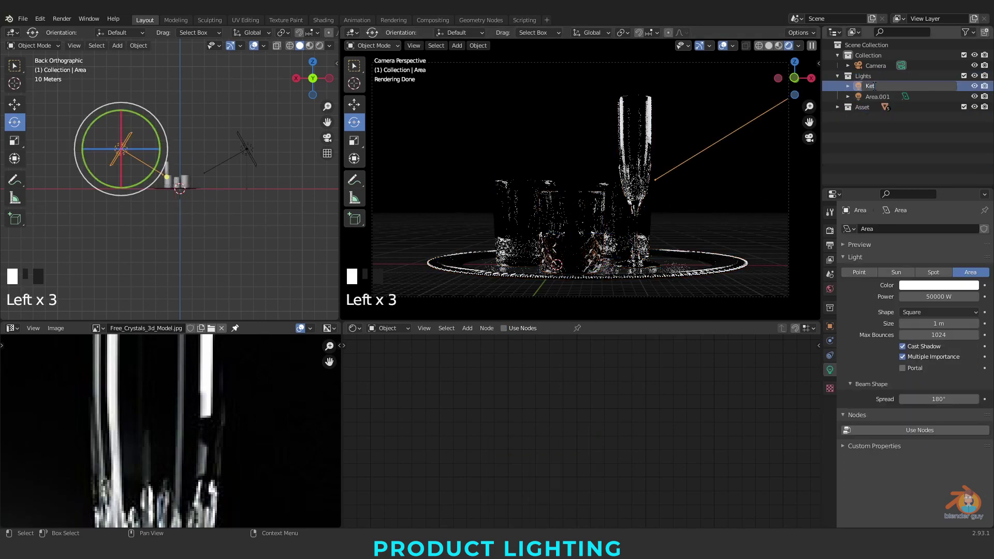
pyautogui.write('t_Light')
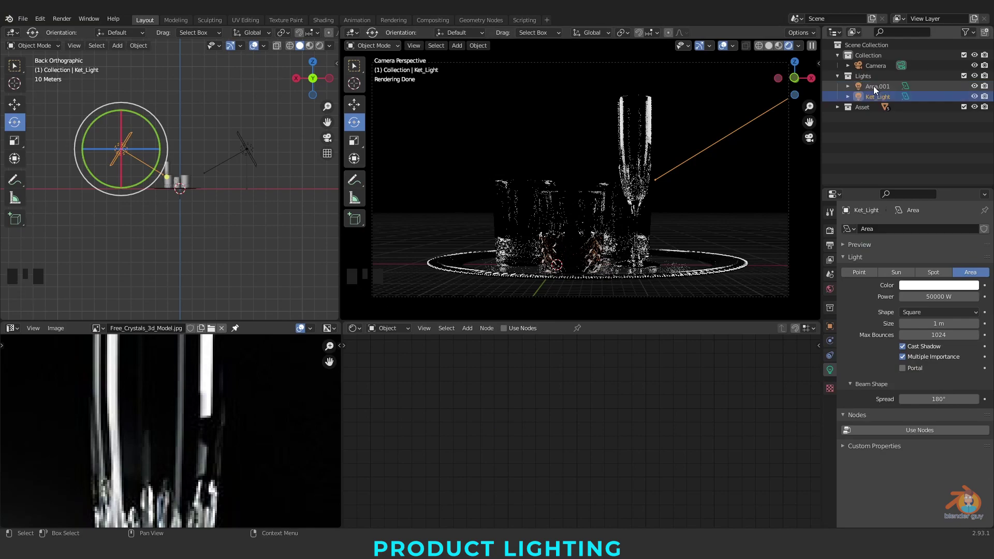
pyautogui.click(975, 97)
pyautogui.click(975, 96)
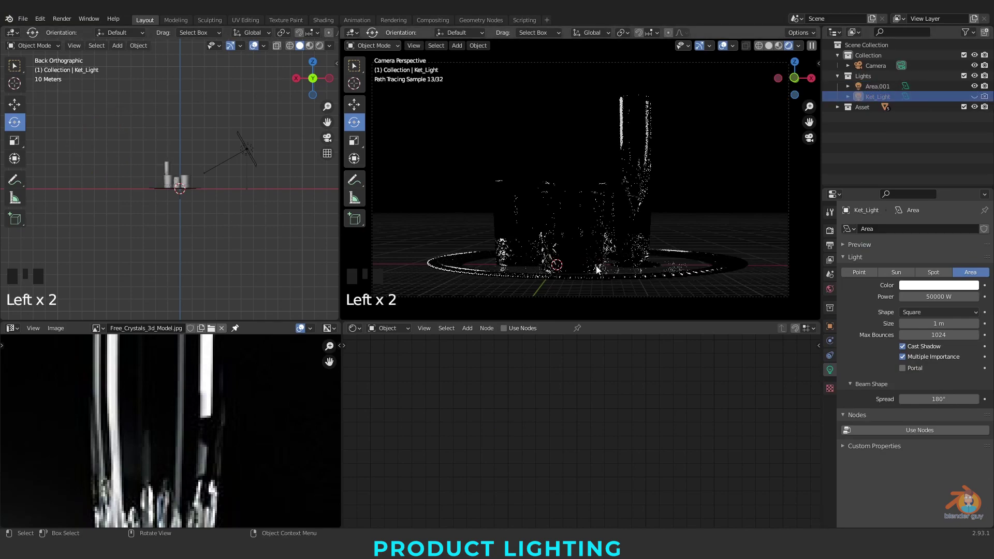
# - Rename the duplicated area light Area.001 to Fill_Light
pyautogui.click(878, 86)
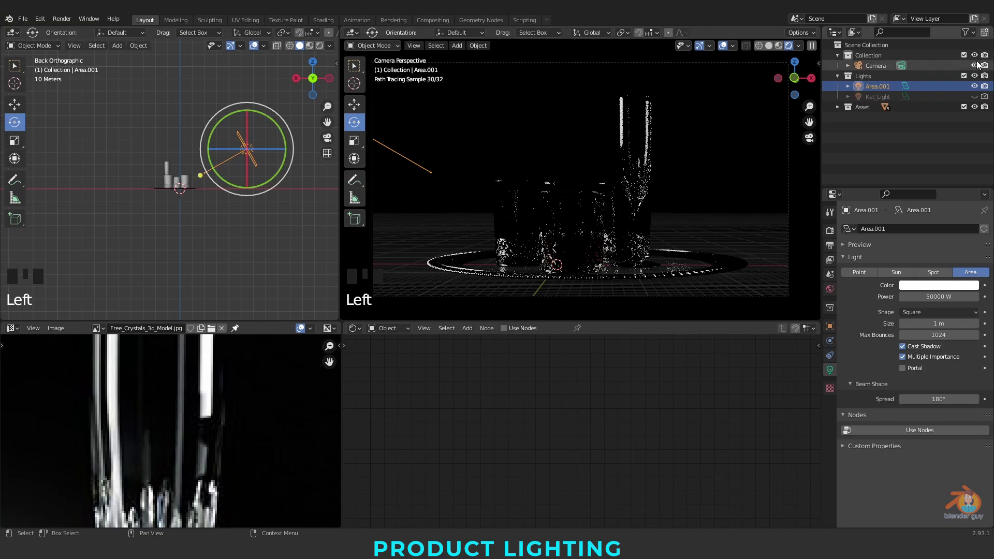
pyautogui.doubleClick(885, 87)
pyautogui.write('Fill')
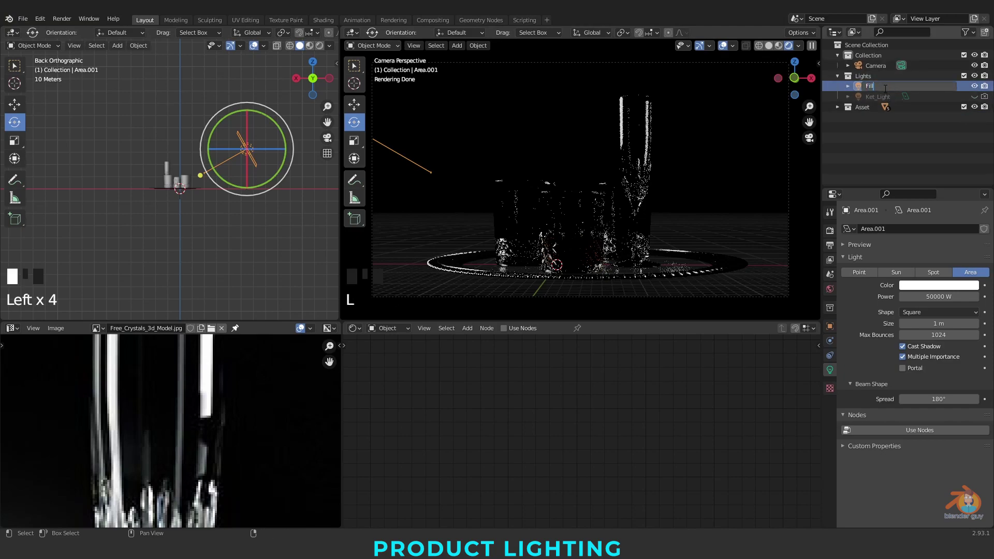
pyautogui.write('_Light')
pyautogui.press('Return')
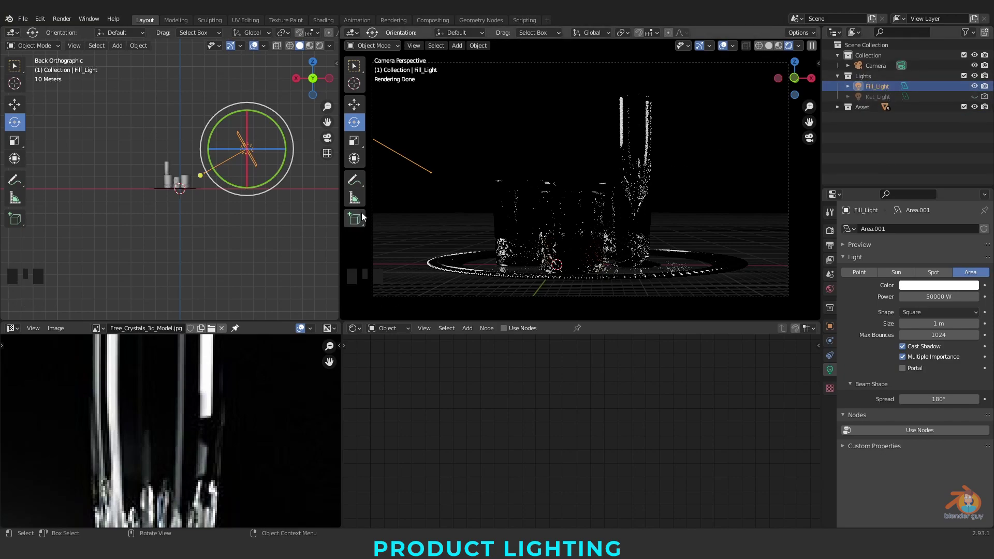
# - Compare with the flute in the reference image and narrow the fill light along the Y axis
pyautogui.scroll(-4, 101, 406)
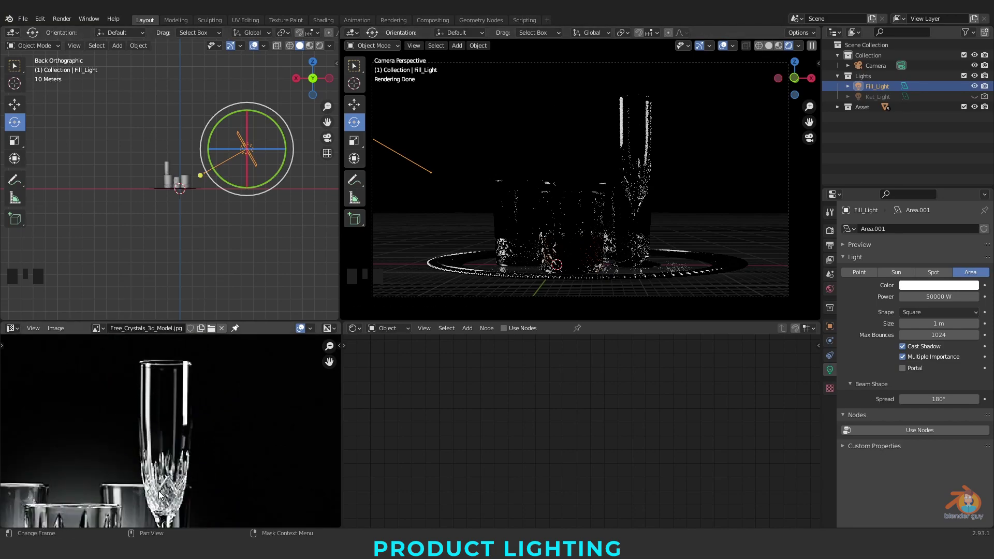
pyautogui.moveTo(132, 204); pyautogui.dragTo(232, 158, button='middle')
pyautogui.click(14, 141)
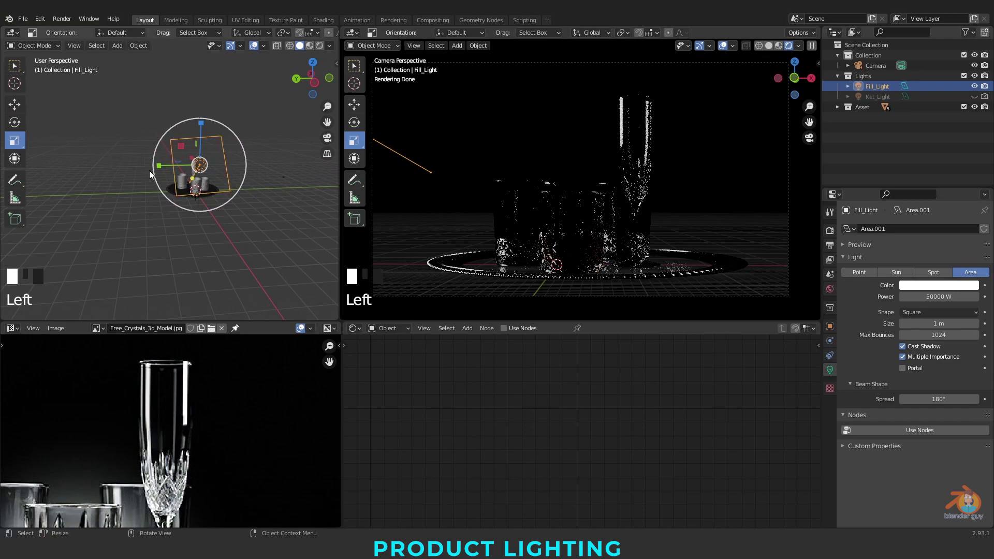
pyautogui.moveTo(160, 166); pyautogui.dragTo(182, 166)
pyautogui.moveTo(156, 186); pyautogui.dragTo(249, 197, button='middle')
pyautogui.moveTo(200, 170); pyautogui.dragTo(185, 165, button='middle')
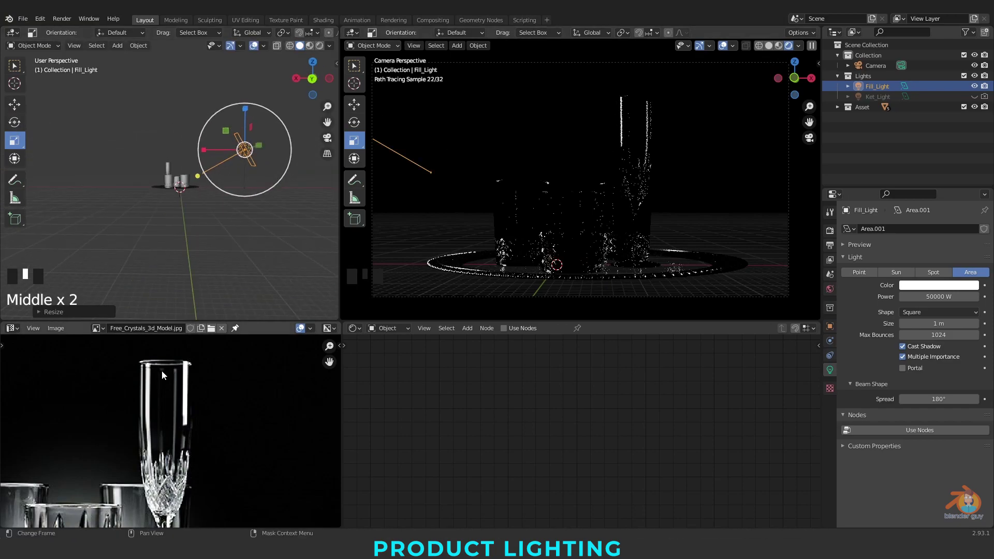
# - Rotate the fill light so it stands upright, and lower it along the Z axis
pyautogui.click(14, 122)
pyautogui.scroll(2, 165, 199)
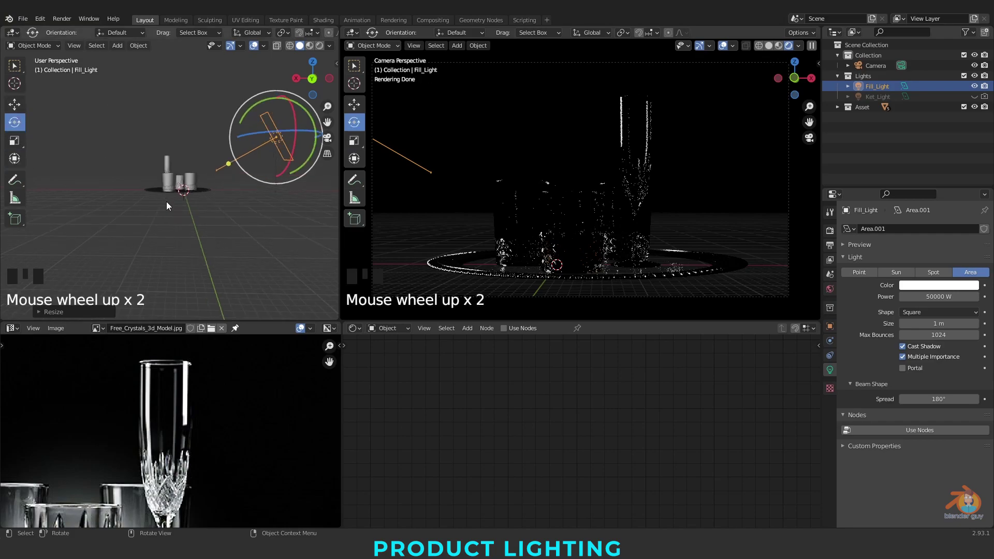
pyautogui.keyDown('shift'); pyautogui.moveTo(165, 199); pyautogui.dragTo(76, 245, button='middle'); pyautogui.keyUp('shift')
pyautogui.moveTo(220, 143); pyautogui.dragTo(228, 162)
pyautogui.click(15, 104)
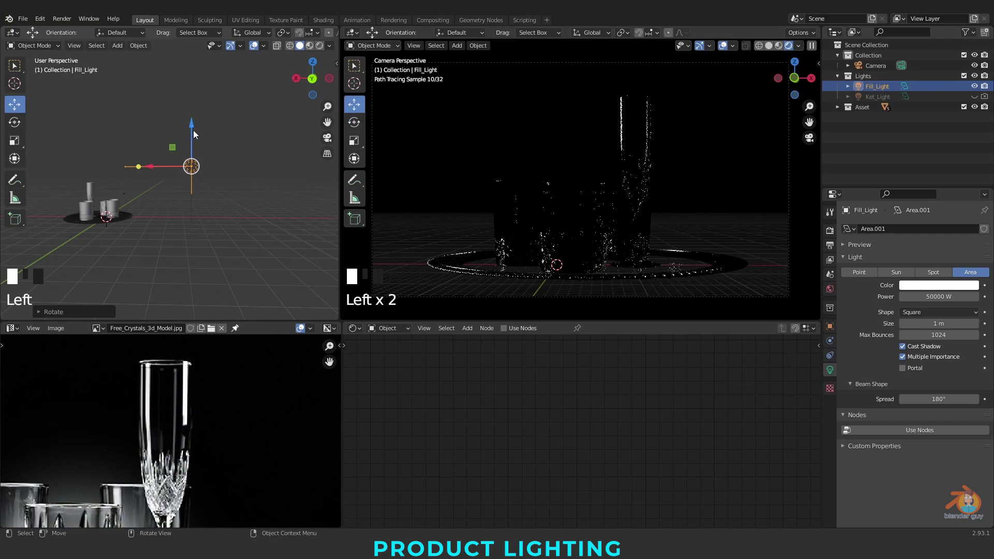
pyautogui.moveTo(193, 128); pyautogui.dragTo(194, 149)
# - Turn the fill light toward the glasses and adjust its position beside the tray
pyautogui.moveTo(131, 247); pyautogui.dragTo(152, 193, button='middle')
pyautogui.click(14, 122)
pyautogui.moveTo(231, 181); pyautogui.dragTo(197, 152)
pyautogui.click(15, 105)
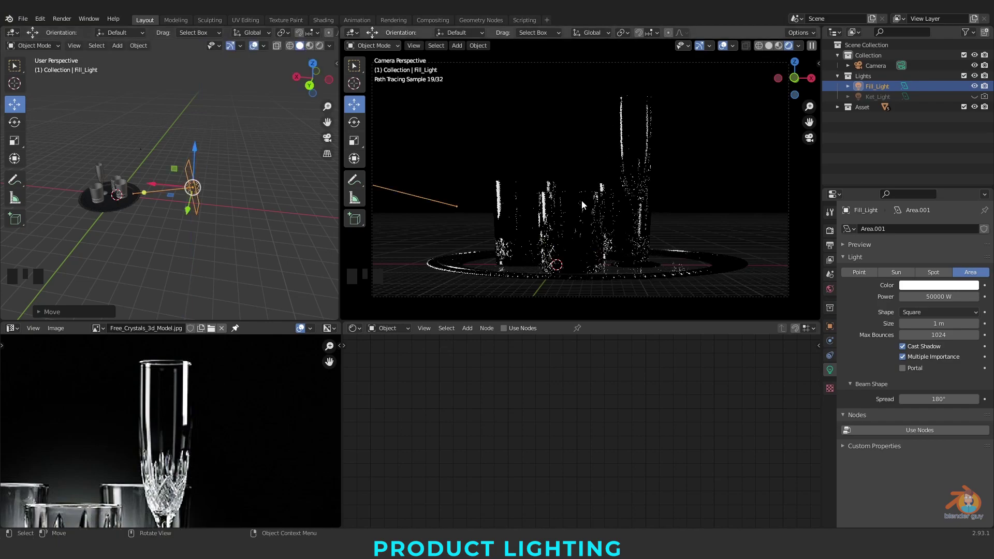
# - Set the fill light's power to 30000 W and unhide Ket_Light so both lights illuminate the glasses
pyautogui.click(928, 297)
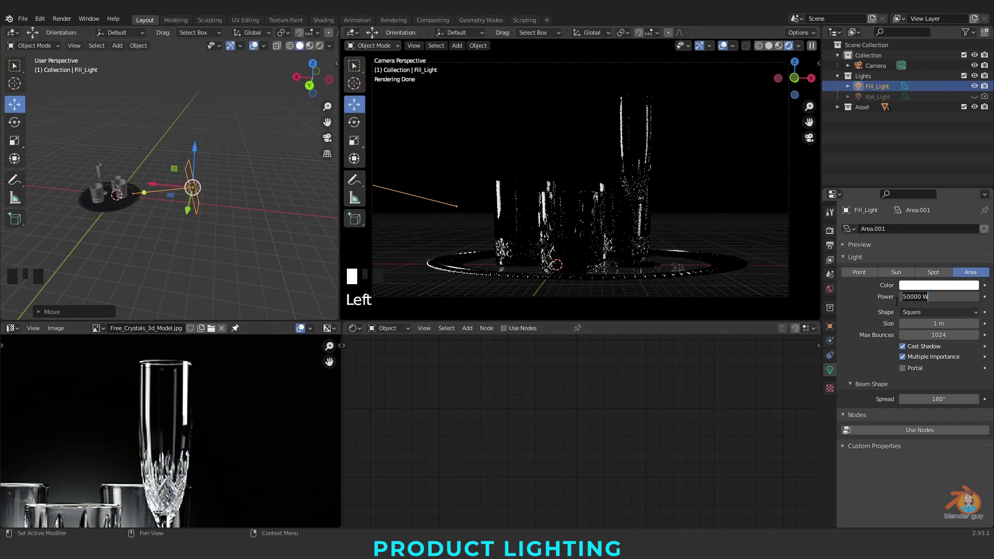
pyautogui.write('3')
pyautogui.press('Return')
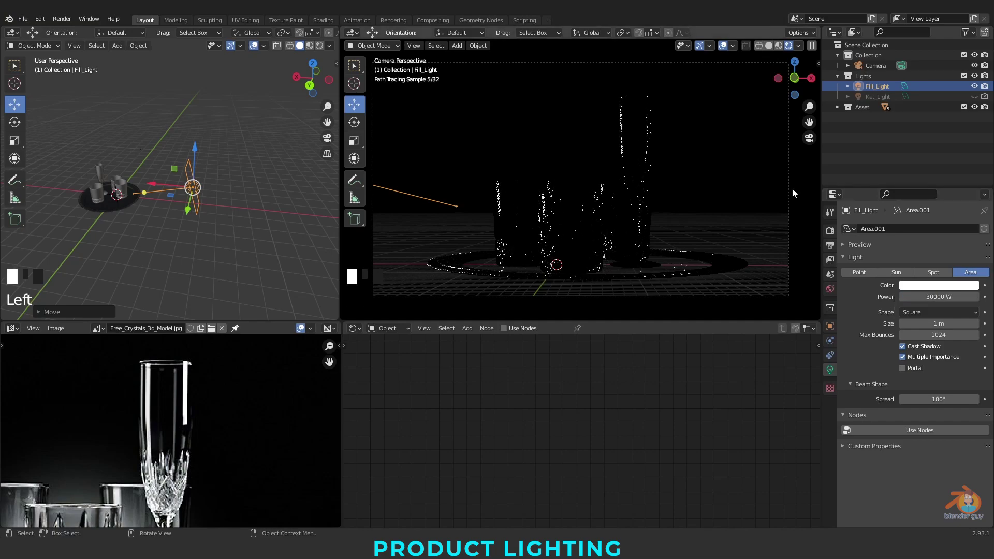
pyautogui.click(974, 97)
pyautogui.click(985, 97)
pyautogui.click(985, 98)
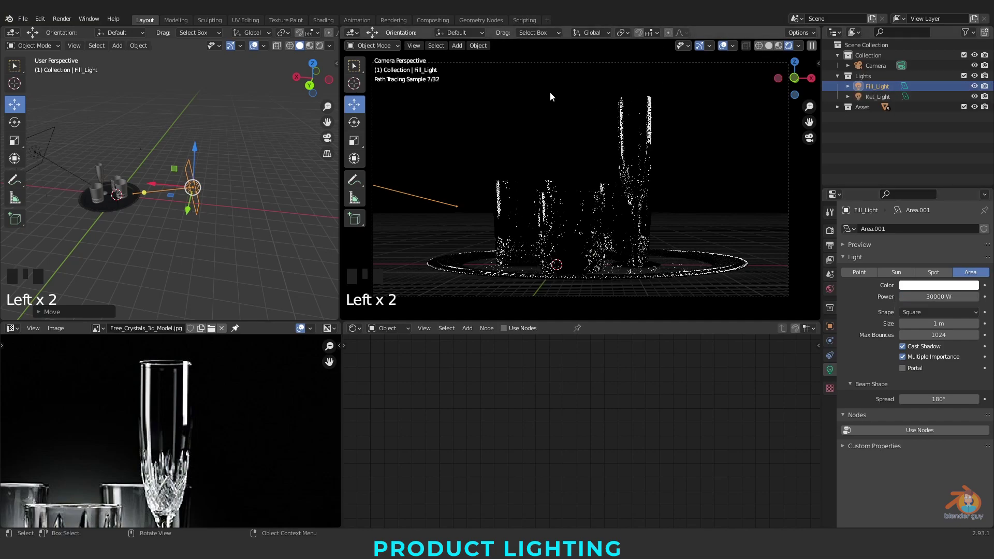
# - Hide the overlays and gizmos in the camera viewport, deselect the fill light and switch the camera view to solid shading
pyautogui.click(722, 46)
pyautogui.click(699, 46)
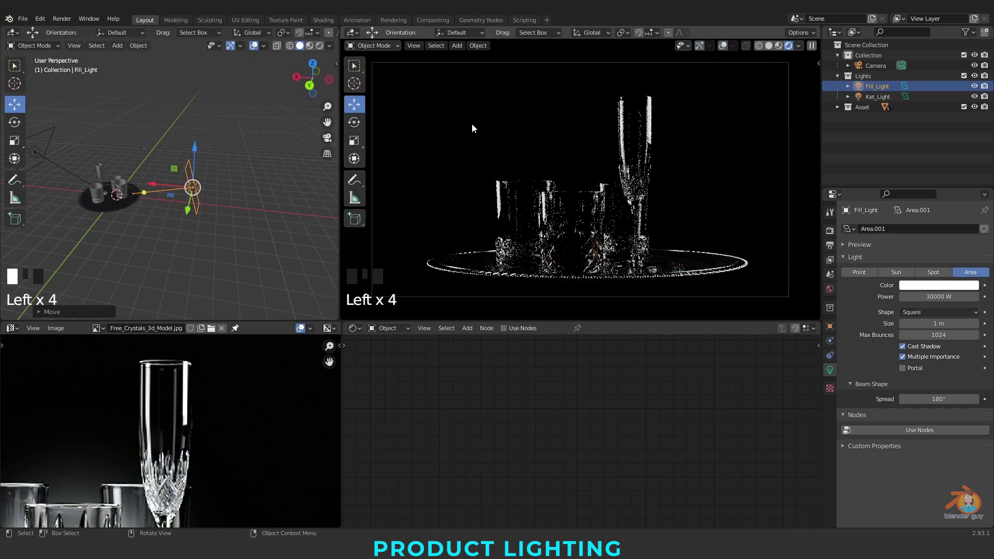
pyautogui.scroll(-4, 119, 235)
pyautogui.scroll(2, 157, 233)
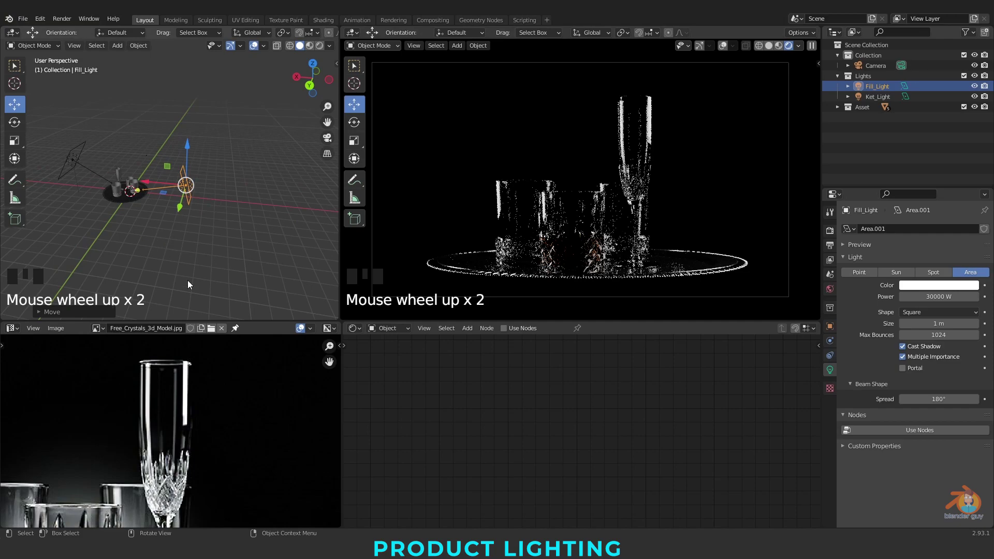
pyautogui.click(248, 269)
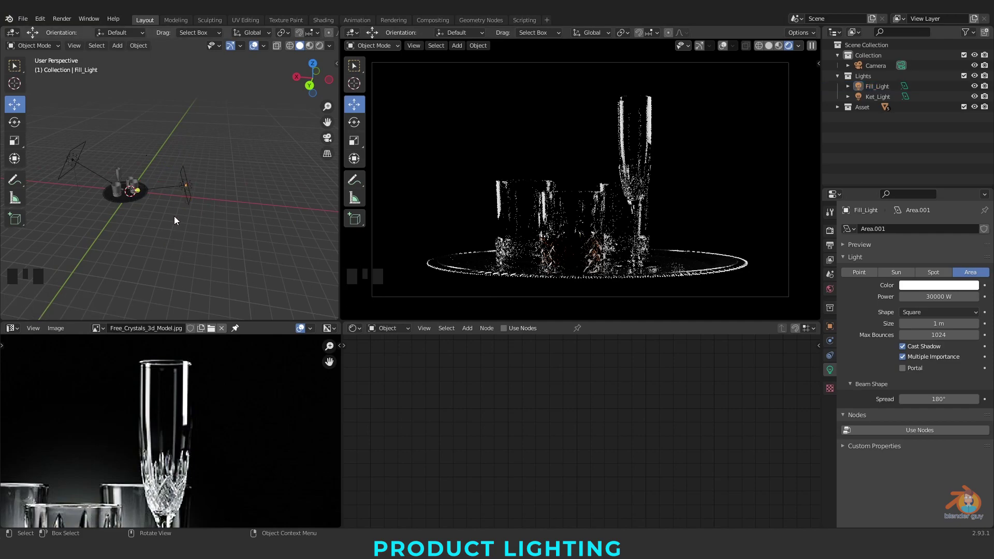
pyautogui.click(769, 45)
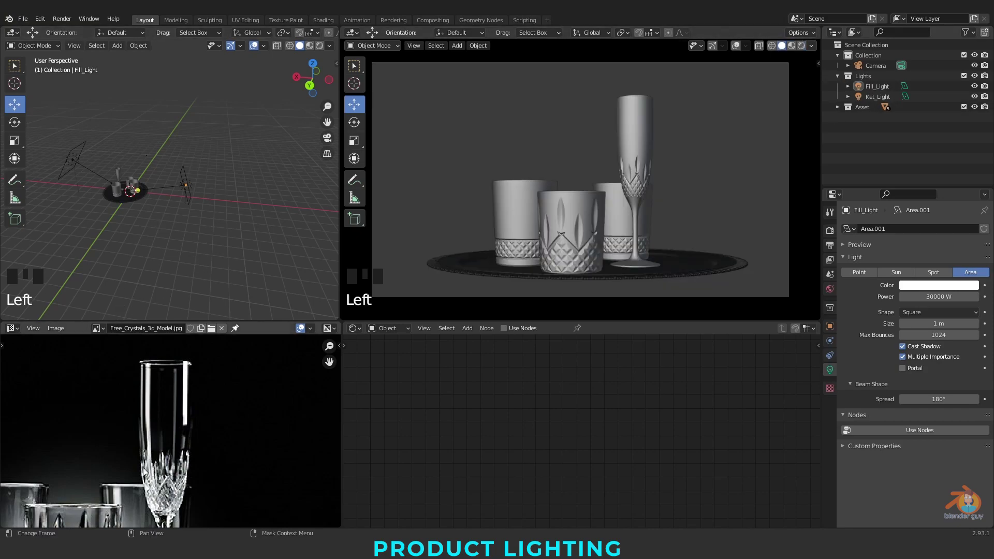
# - Add a mesh plane at the scene centre and scale it up 60 times to form a floor beneath the glasses
pyautogui.scroll(3, 144, 471)
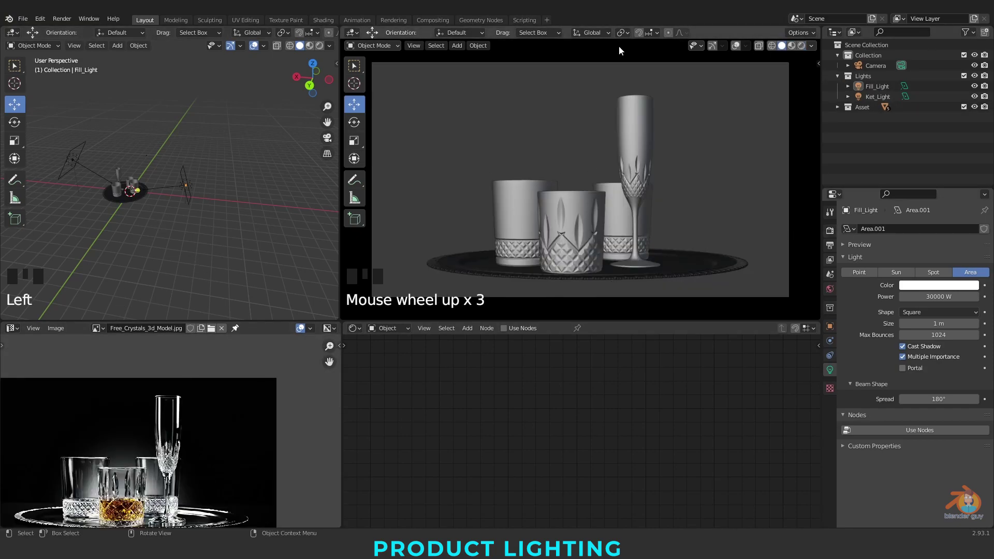
pyautogui.scroll(3, 162, 254)
pyautogui.moveTo(161, 254); pyautogui.dragTo(134, 237, button='middle')
pyautogui.scroll(1, 133, 237)
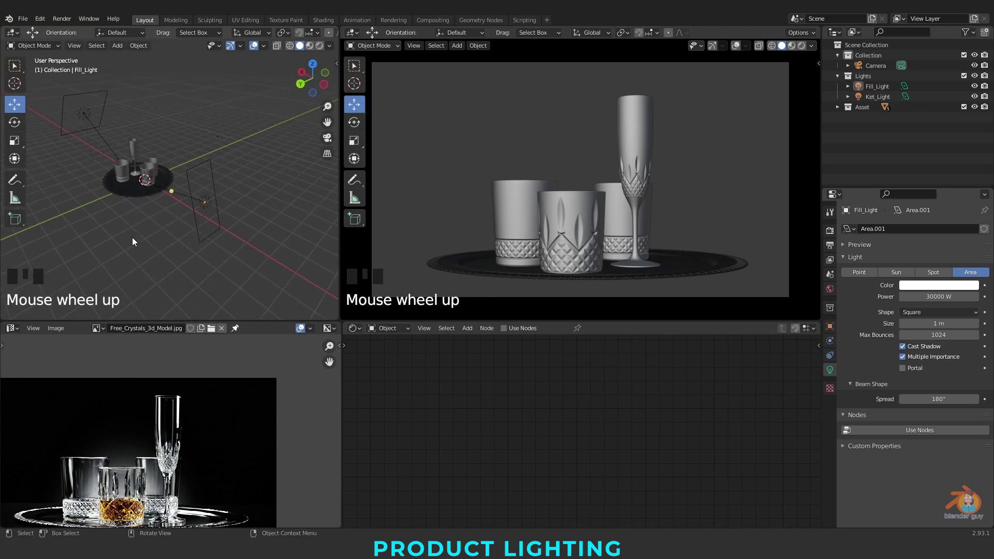
pyautogui.scroll(-4, 134, 231)
pyautogui.hotkey('shift', 'a')
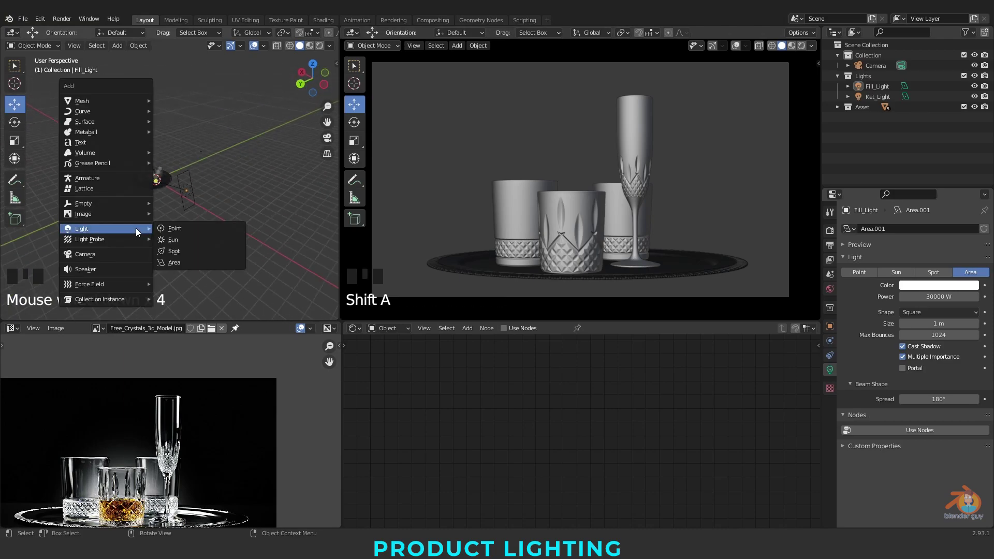
pyautogui.moveTo(113, 101)
pyautogui.click(199, 101)
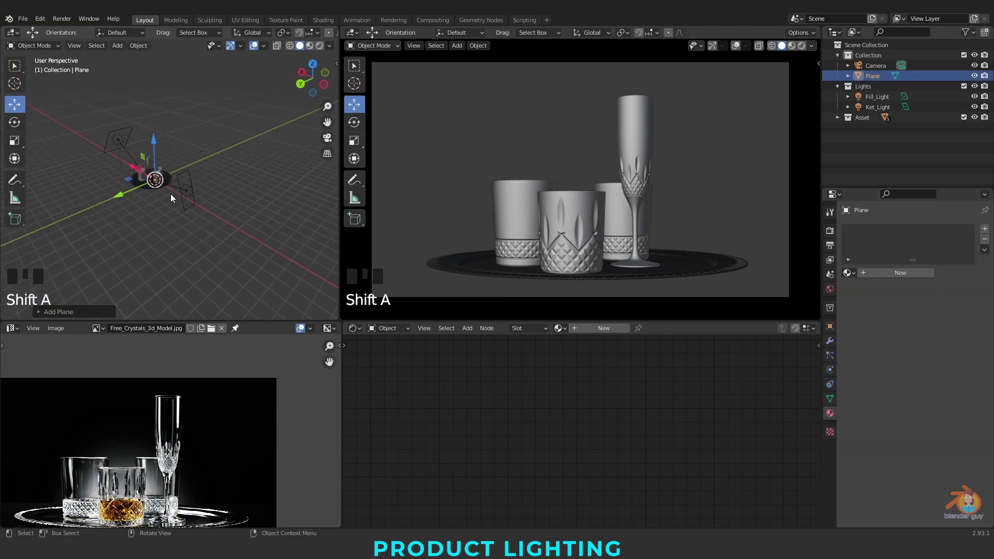
pyautogui.press('s')
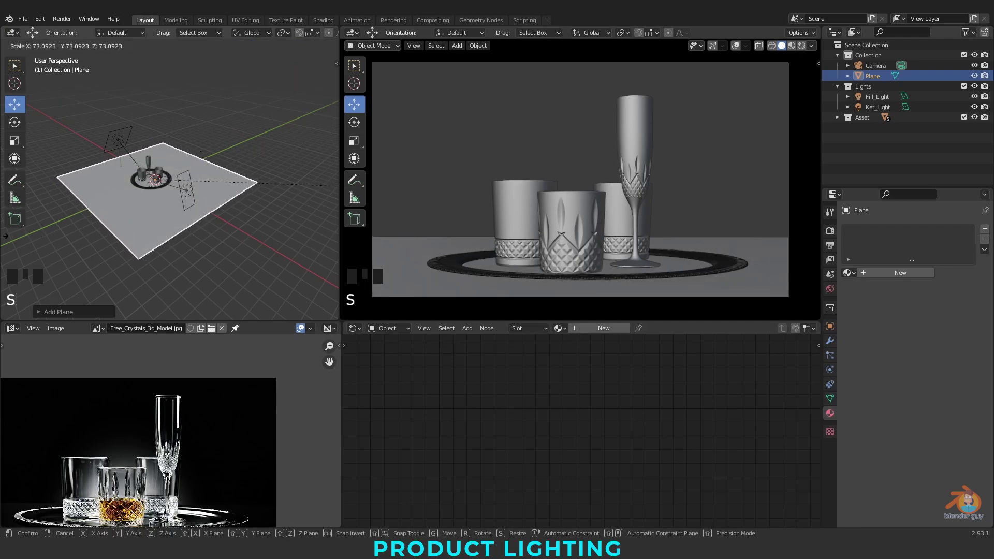
pyautogui.press('Escape')
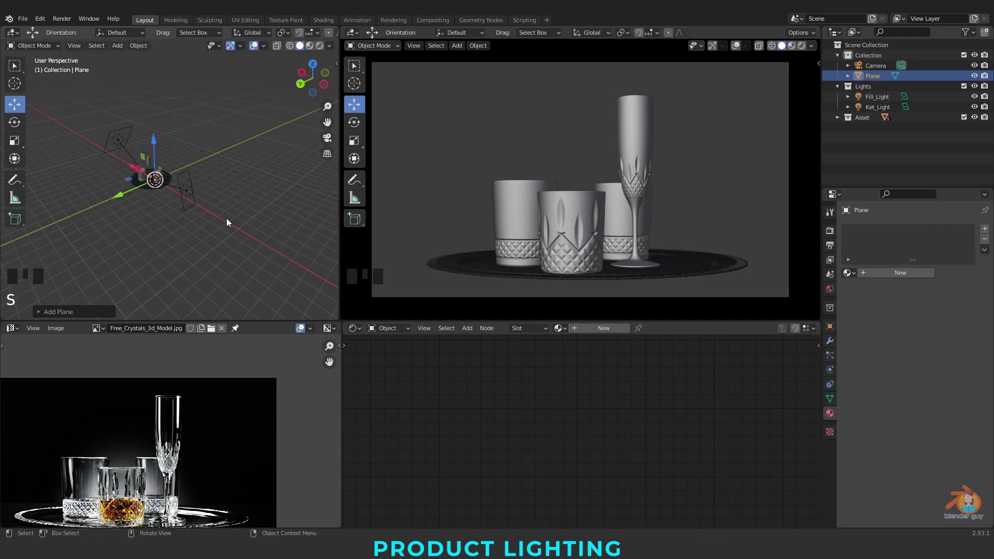
pyautogui.press('s')
pyautogui.click(243, 238)
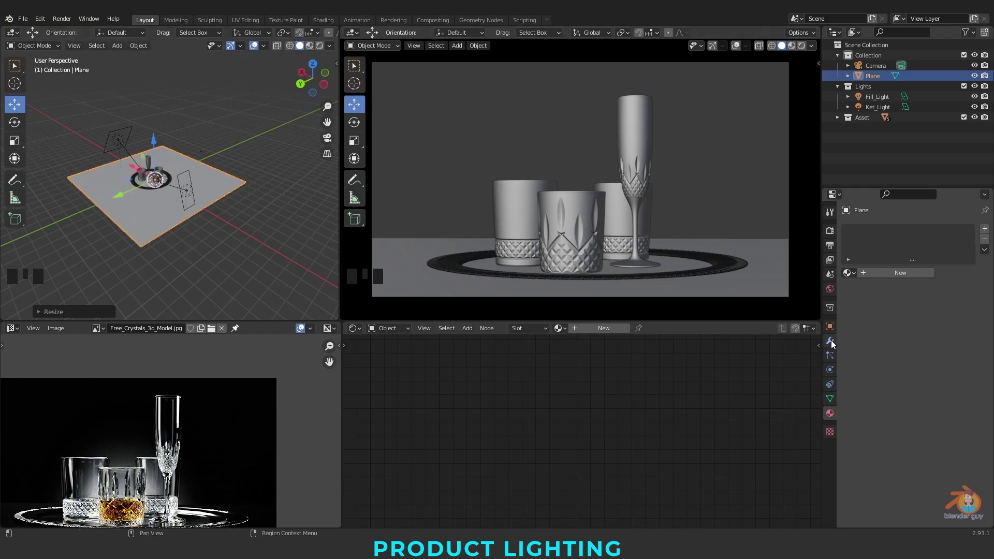
# - Lower the floor plane along the Z axis to about -0.096 m so it sits just beneath the tray
pyautogui.click(830, 327)
pyautogui.click(831, 327)
pyautogui.moveTo(190, 284); pyautogui.dragTo(114, 250, button='middle')
pyautogui.click(304, 78)
pyautogui.scroll(6, 113, 170)
pyautogui.keyDown('shift'); pyautogui.moveTo(208, 86); pyautogui.dragTo(224, 139, button='middle'); pyautogui.keyUp('shift')
pyautogui.click(224, 139)
pyautogui.moveTo(241, 84); pyautogui.dragTo(243, 91)
pyautogui.scroll(-18, 179, 217)
pyautogui.moveTo(151, 171)
pyautogui.mouseDown(button='middle')
pyautogui.moveTo(191, 222)
pyautogui.moveTo(156, 185)
pyautogui.mouseUp(button='middle')
pyautogui.scroll(-6, 156, 185)
pyautogui.scroll(3, 171, 215)
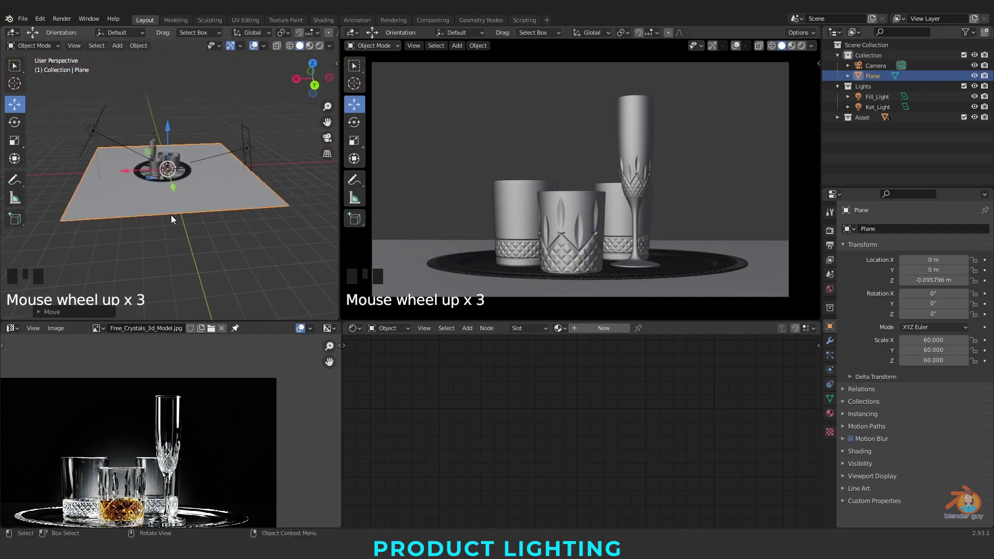
# - Duplicate the floor plane in place and set the copy's X rotation to 90° so it stands upright
pyautogui.hotkey('shift', 'd')
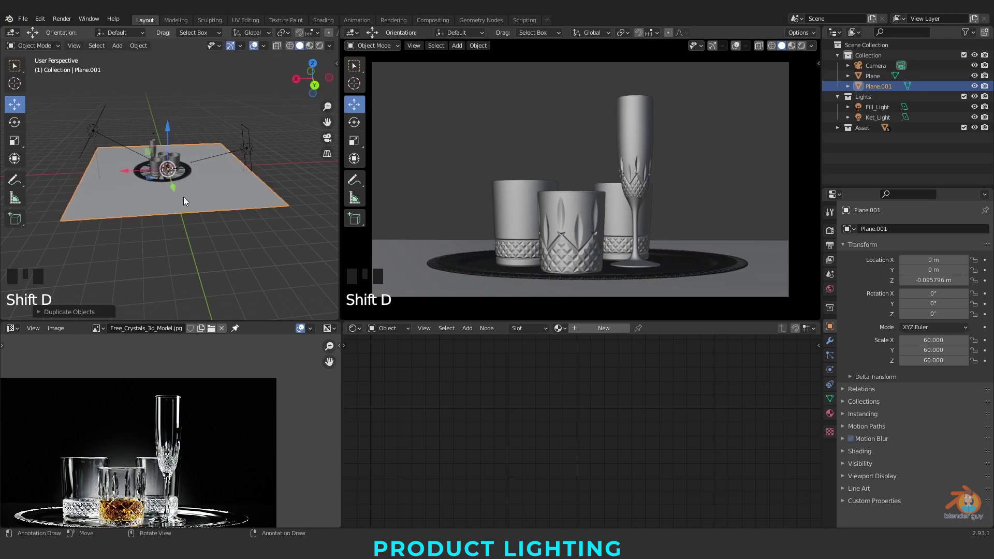
pyautogui.click(14, 124)
pyautogui.moveTo(170, 133); pyautogui.dragTo(202, 171)
pyautogui.hotkey('ctrl', 'z')
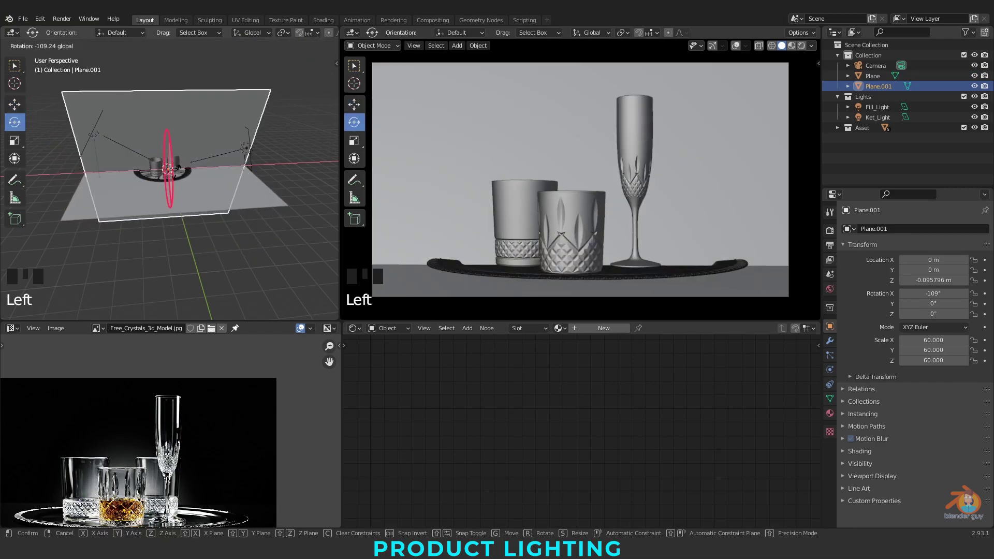
pyautogui.click(943, 296)
pyautogui.write('90')
pyautogui.press('Return')
# - Move the upright plane along the Y axis behind the tray so it fills the camera background as a backdrop
pyautogui.moveTo(171, 171); pyautogui.dragTo(120, 225, button='middle')
pyautogui.click(15, 104)
pyautogui.moveTo(83, 182); pyautogui.dragTo(154, 147)
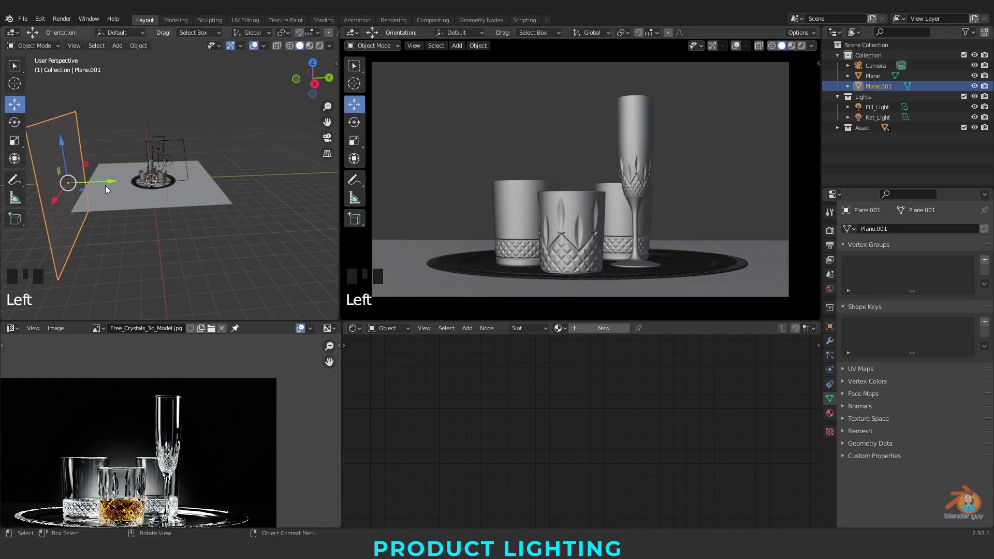
pyautogui.moveTo(103, 188); pyautogui.dragTo(217, 193)
pyautogui.scroll(-4, 274, 191)
pyautogui.moveTo(274, 192); pyautogui.dragTo(247, 211, button='middle')
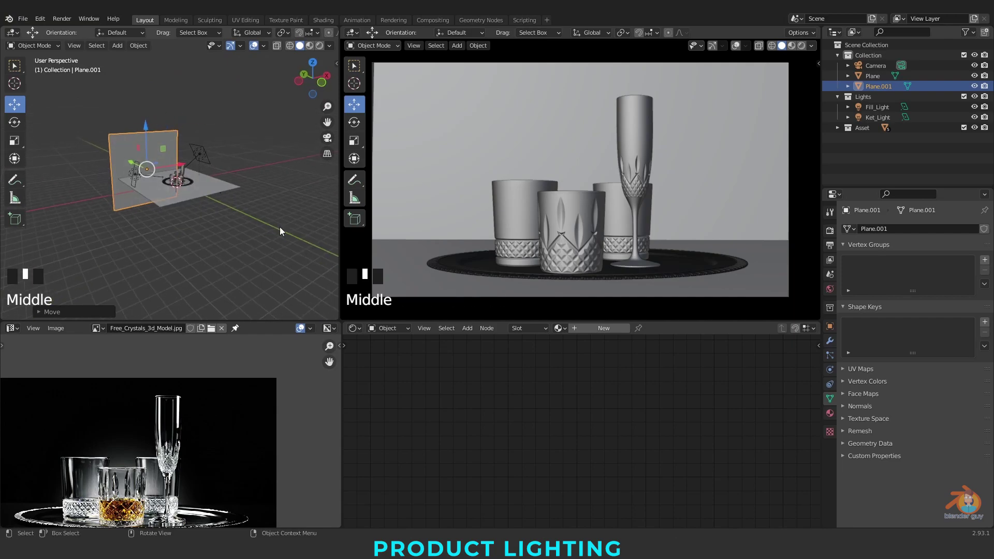
pyautogui.scroll(2, 229, 203)
pyautogui.moveTo(311, 79); pyautogui.dragTo(290, 88)
pyautogui.scroll(-1, 243, 234)
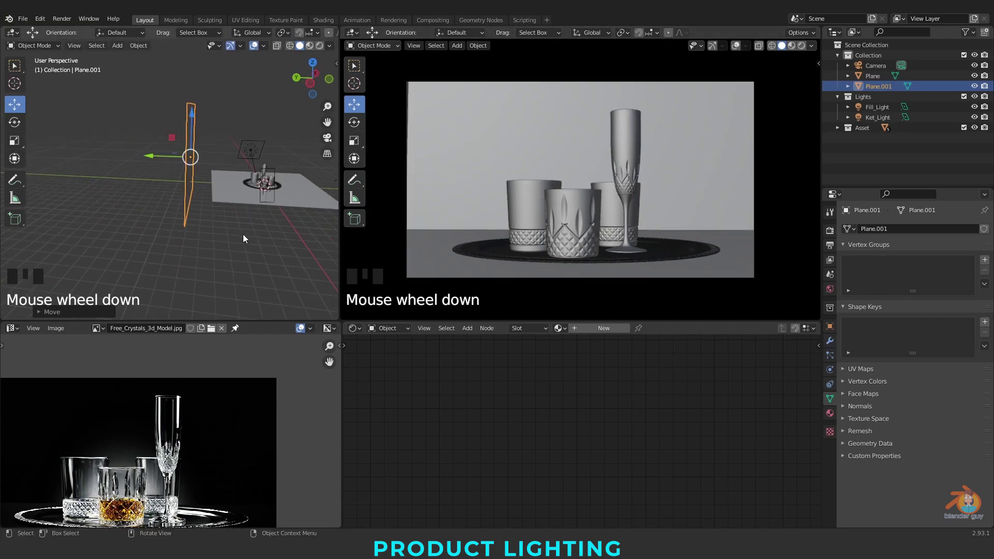
pyautogui.scroll(3, 218, 267)
pyautogui.keyDown('shift'); pyautogui.moveTo(219, 266); pyautogui.dragTo(311, 290, button='middle'); pyautogui.keyUp('shift')
# - Give the floor plane a new material and set its base color's HSV value to 0.01
pyautogui.click(442, 259)
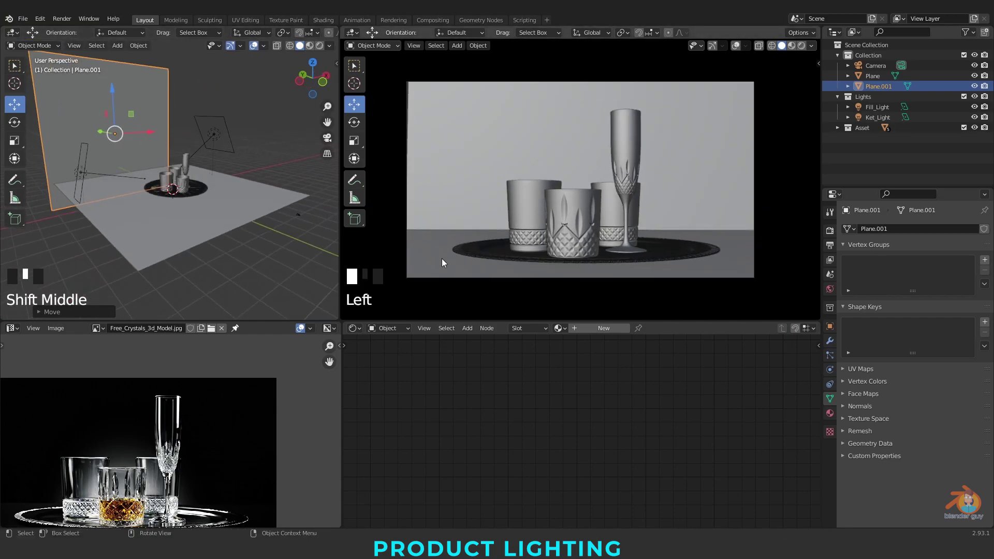
pyautogui.scroll(-8, 613, 357)
pyautogui.click(604, 328)
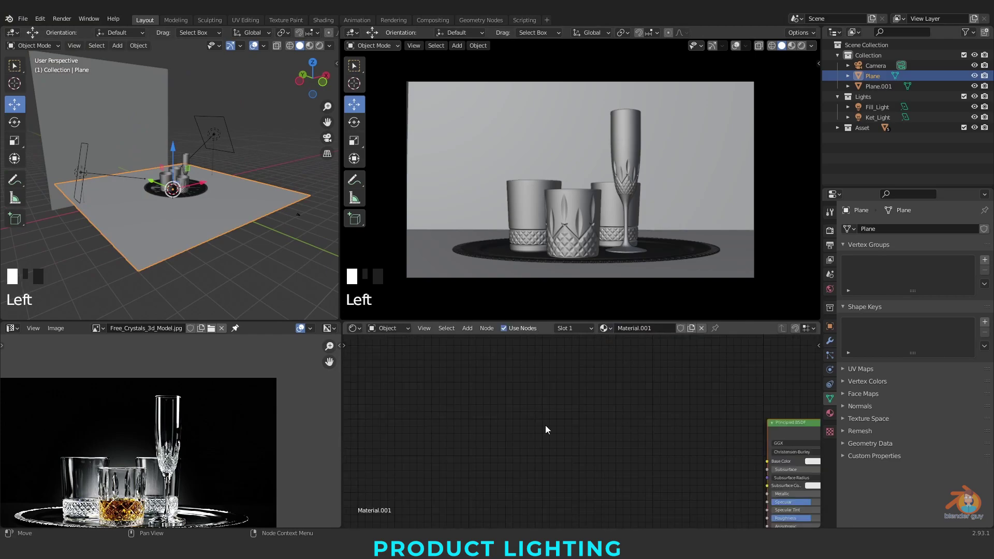
pyautogui.moveTo(559, 402); pyautogui.dragTo(370, 350, button='middle')
pyautogui.scroll(5, 549, 456)
pyautogui.click(655, 377)
pyautogui.click(673, 349)
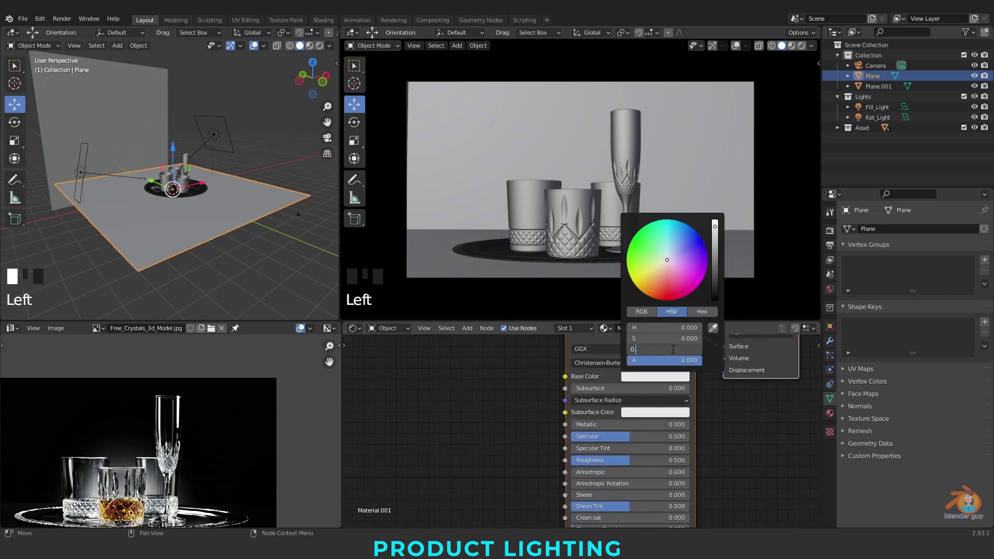
pyautogui.write('0.01')
pyautogui.press('Return')
# - Adjust the floor material's roughness and switch its distribution to Multiscatter GGX
pyautogui.click(639, 460)
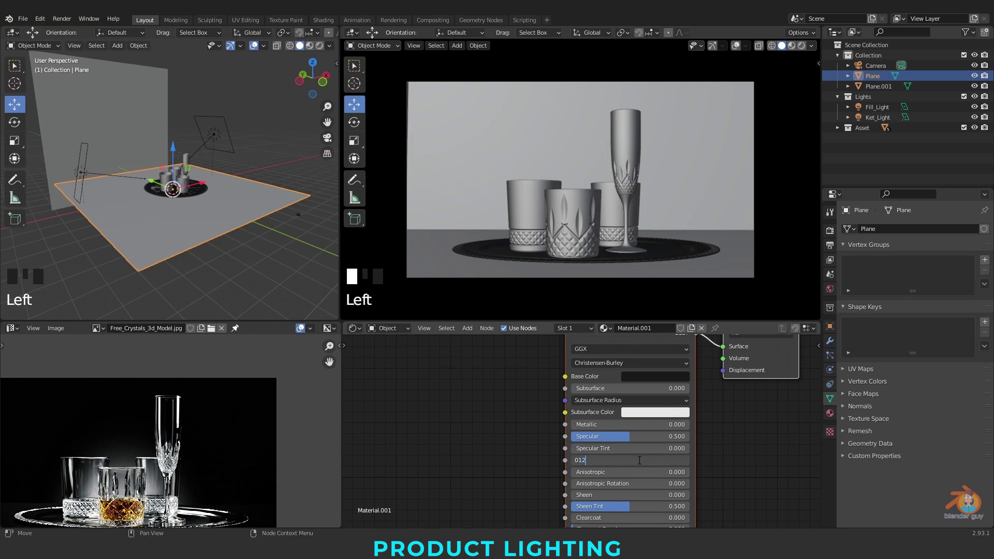
pyautogui.click(580, 374)
pyautogui.scroll(2, 580, 373)
pyautogui.click(580, 373)
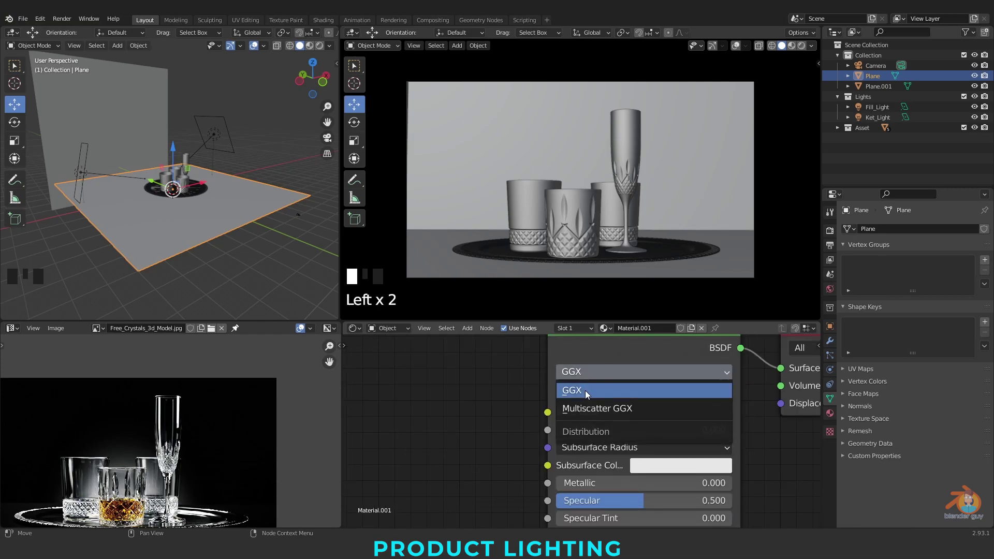
pyautogui.click(605, 409)
# - Give the backdrop plane its own new material and darken the base color to near black
pyautogui.click(445, 268)
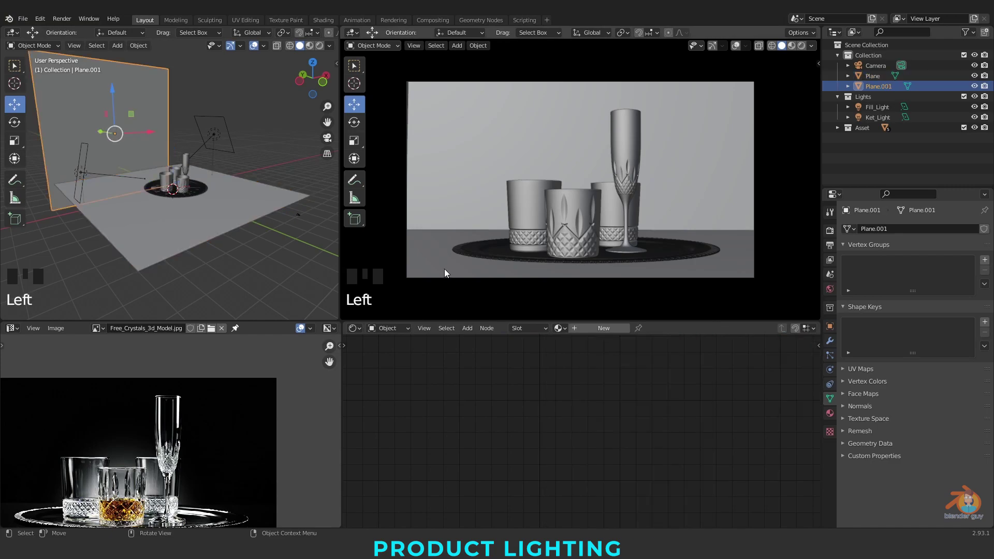
pyautogui.click(223, 232)
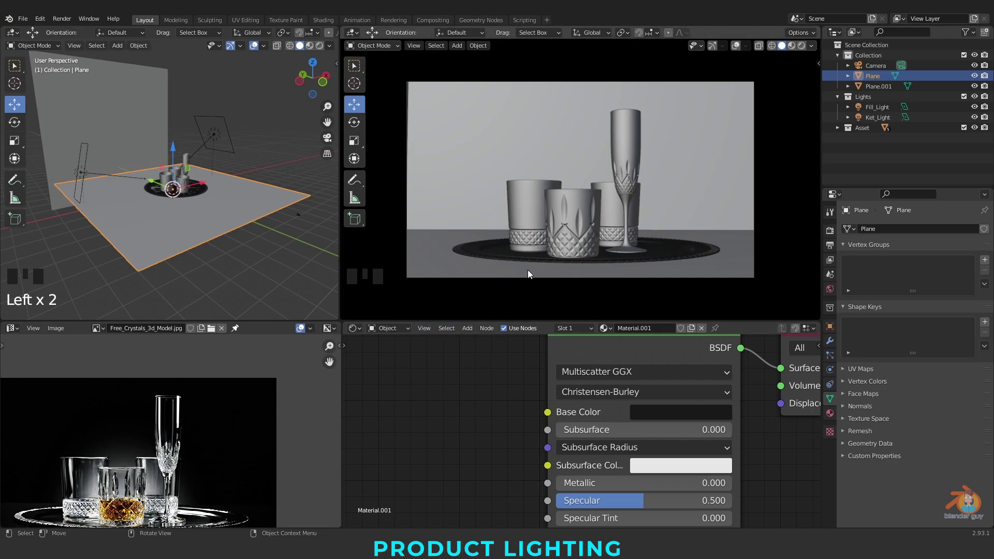
pyautogui.click(722, 99)
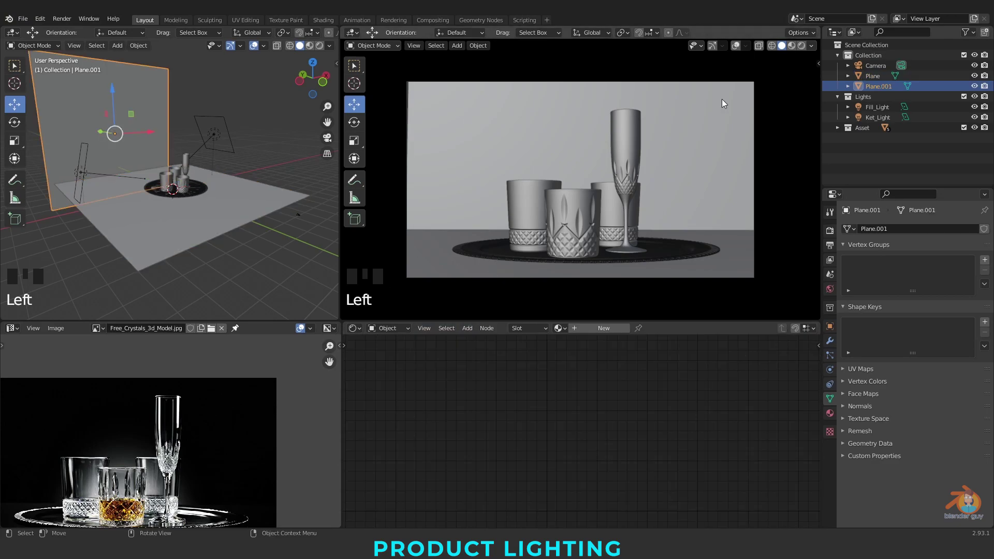
pyautogui.click(595, 329)
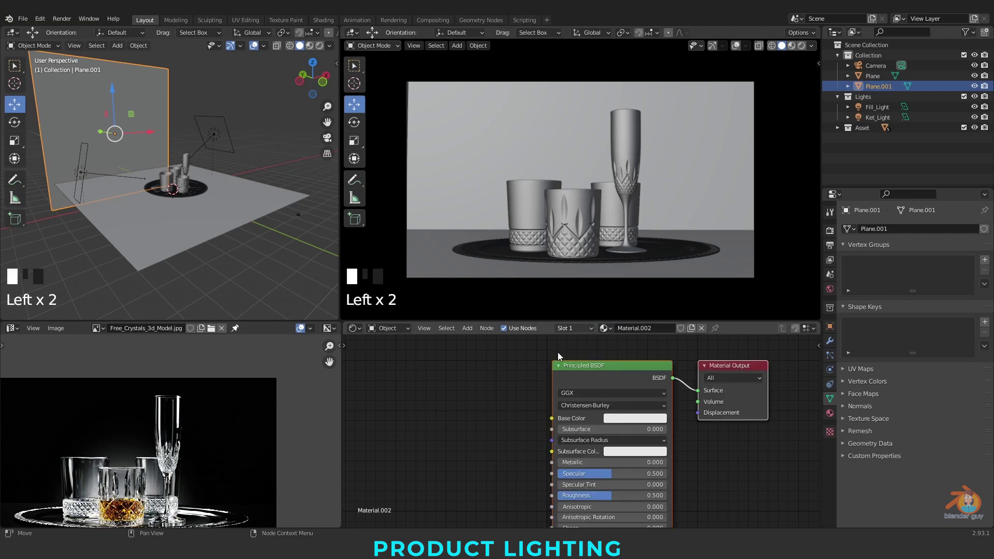
pyautogui.click(704, 428)
pyautogui.click(665, 420)
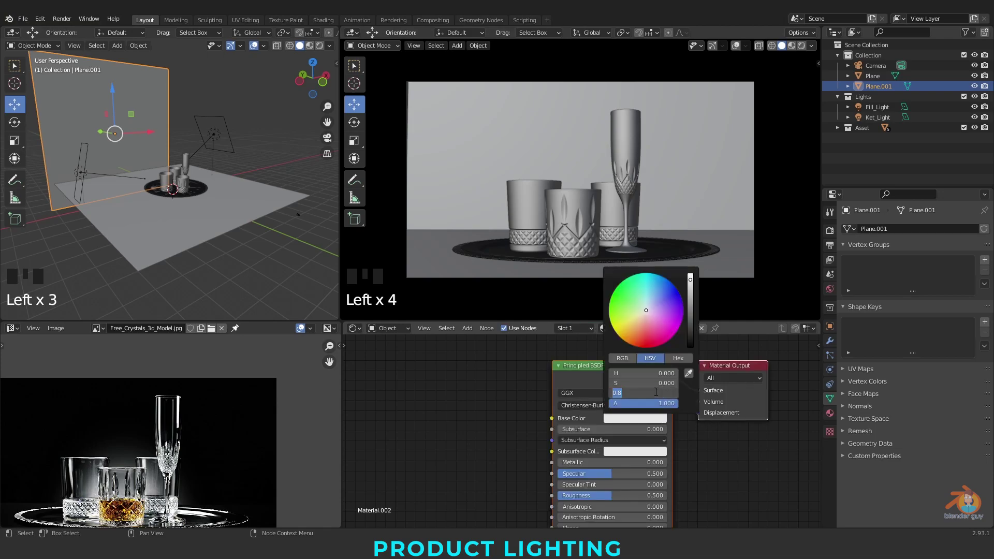
pyautogui.click(656, 387)
pyautogui.write('0.0')
pyautogui.press('Return')
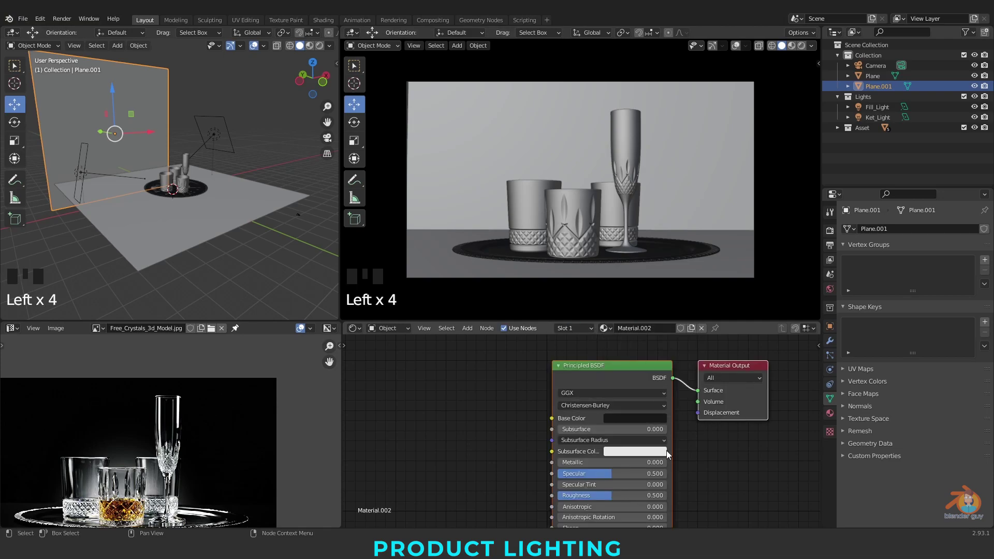
# - Compare a low roughness on the backdrop in rendered shading in the camera view, and set its roughness to 1
pyautogui.moveTo(613, 495); pyautogui.dragTo(667, 496)
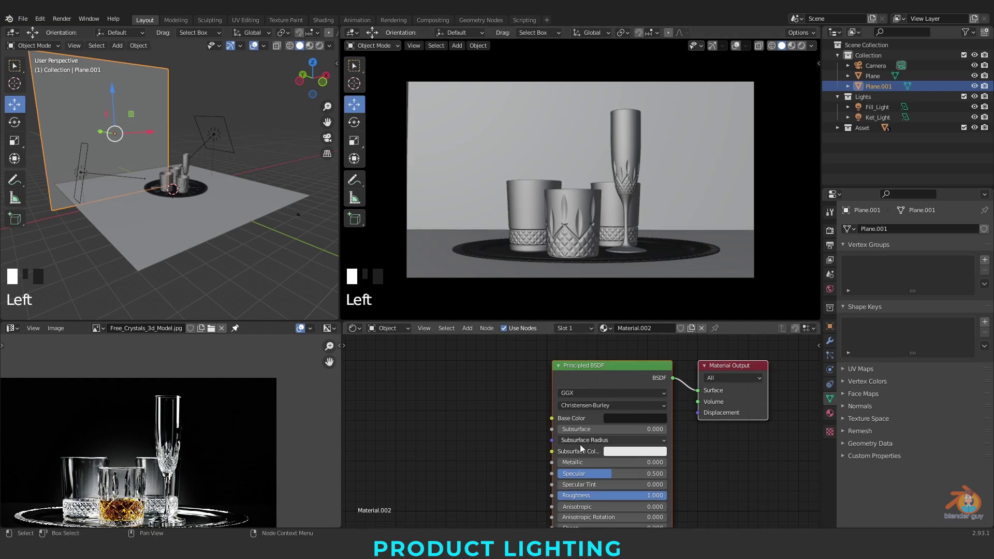
pyautogui.moveTo(620, 495); pyautogui.dragTo(520, 496)
pyautogui.click(811, 45)
pyautogui.click(803, 47)
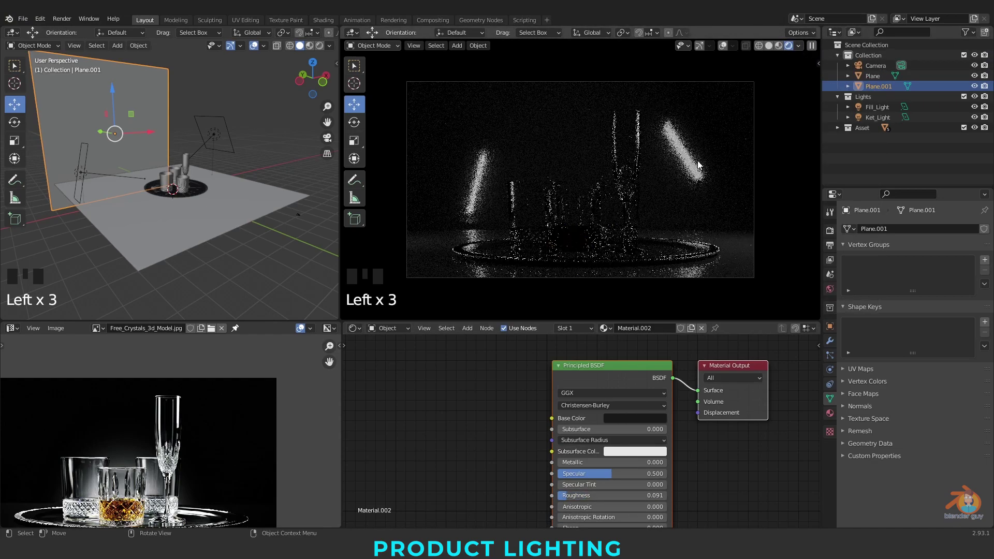
pyautogui.moveTo(611, 496); pyautogui.dragTo(665, 496)
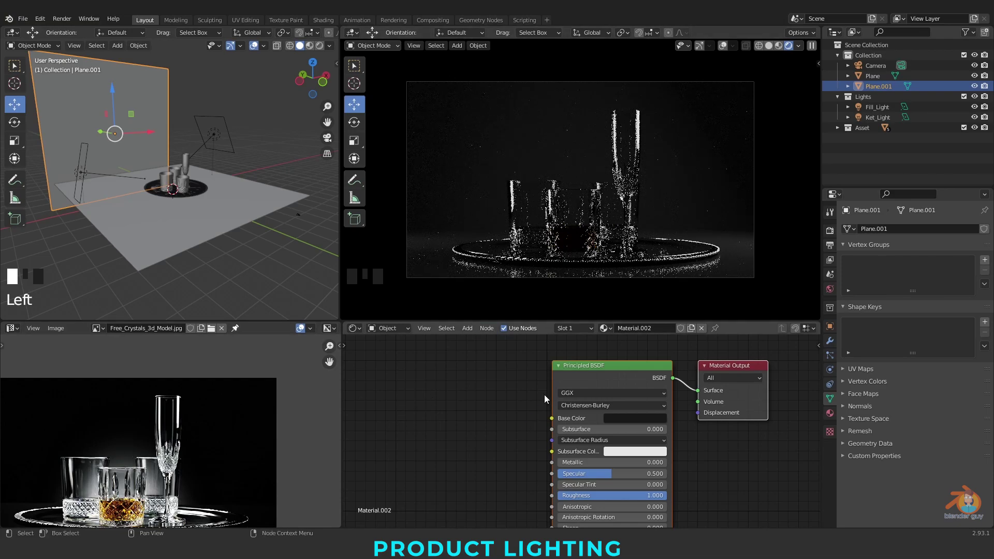
# - Deselect the backdrop and set the color management look of the render to Medium High Contrast
pyautogui.moveTo(126, 238)
pyautogui.mouseDown(button='middle')
pyautogui.moveTo(178, 254)
pyautogui.moveTo(134, 243)
pyautogui.mouseUp(button='middle')
pyautogui.click(189, 288)
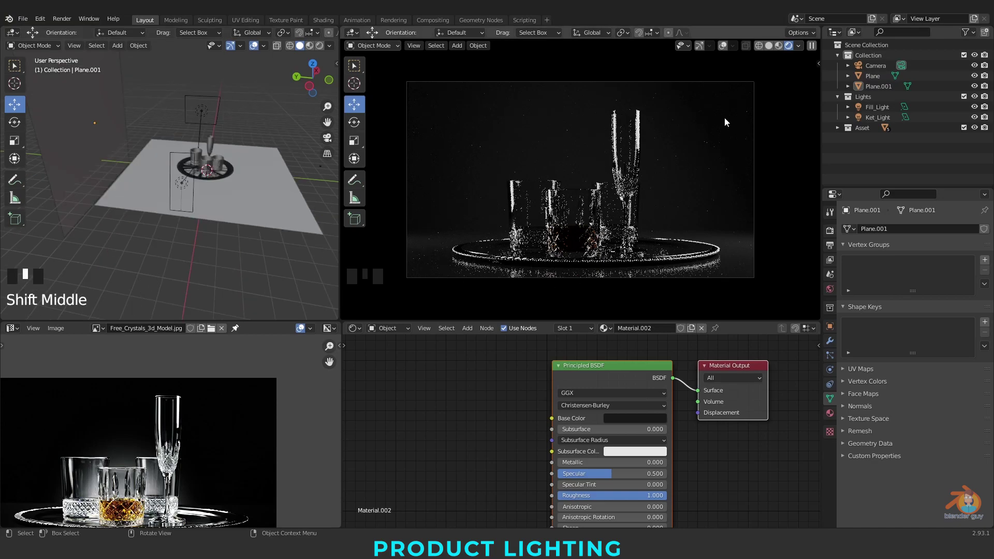
pyautogui.click(830, 231)
pyautogui.click(887, 499)
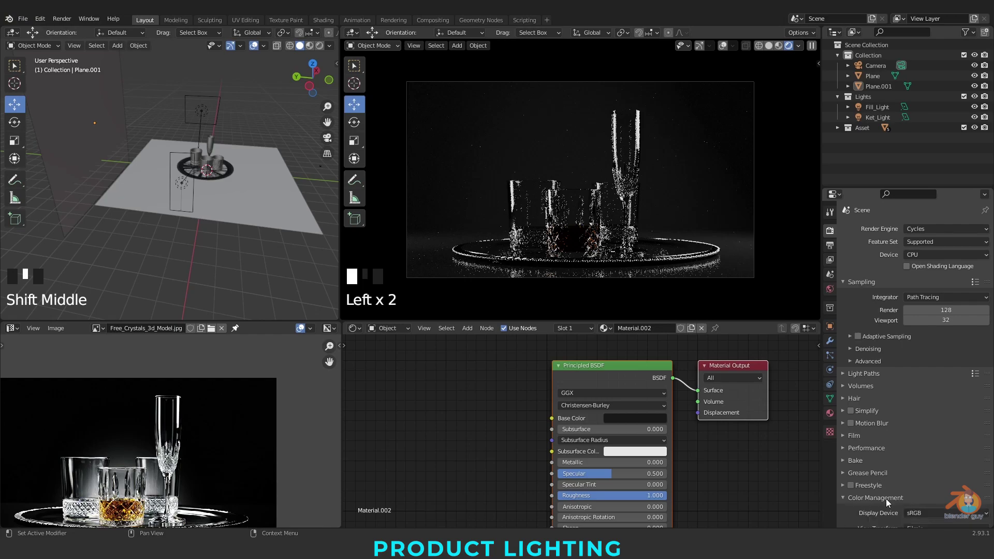
pyautogui.scroll(-7, 875, 476)
pyautogui.click(921, 468)
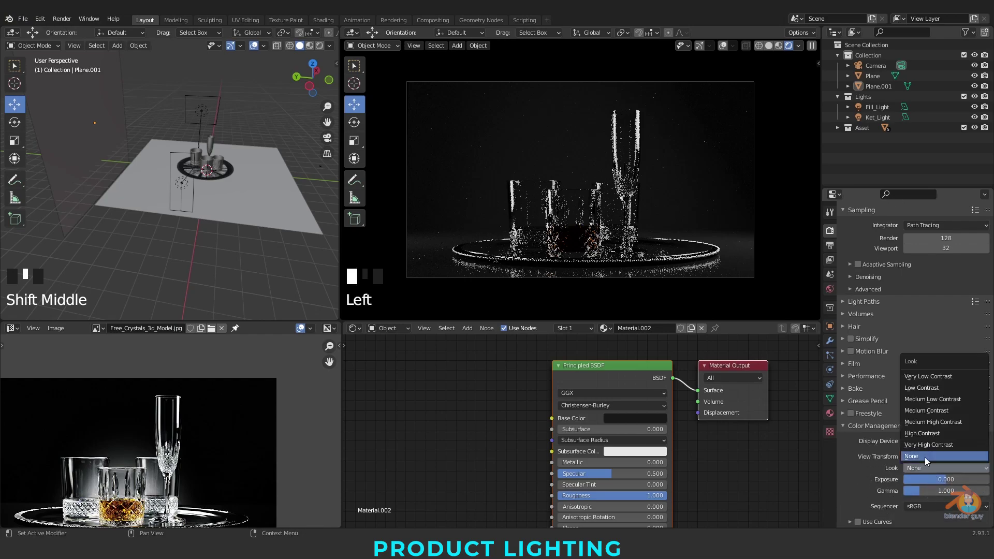
pyautogui.click(935, 422)
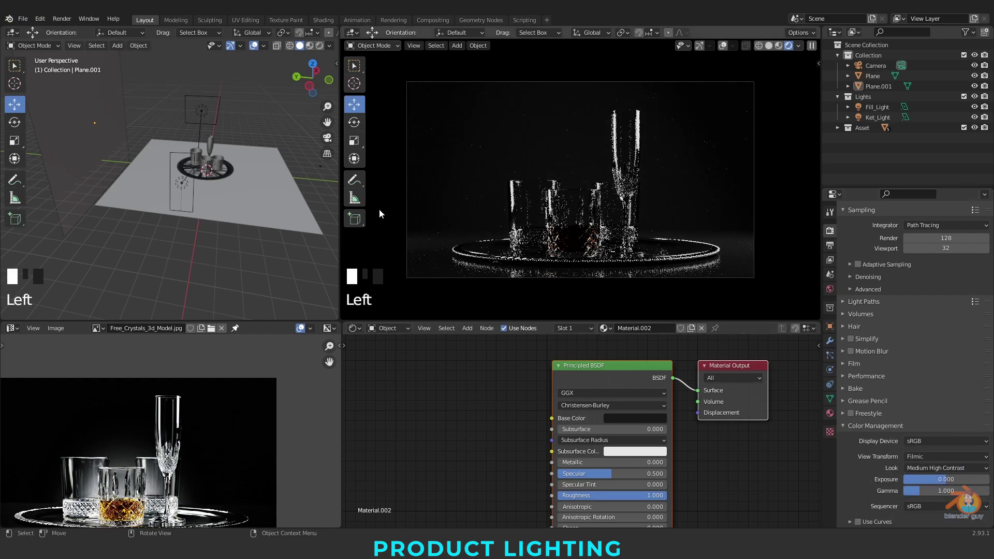
pyautogui.click(938, 466)
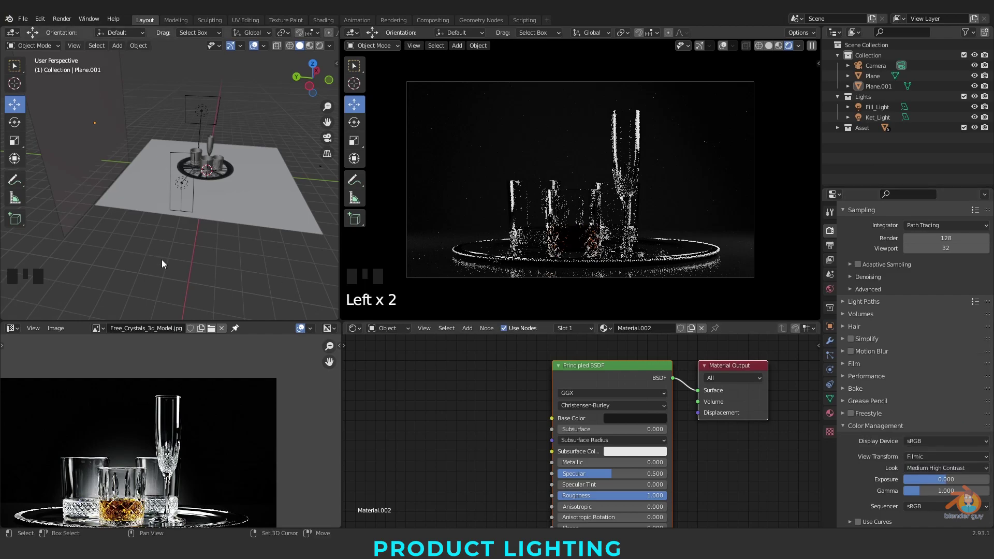
# - Add a third area light at the scene centre and move it along the Y axis toward the backdrop
pyautogui.hotkey('shift', 'a')
pyautogui.click(209, 420)
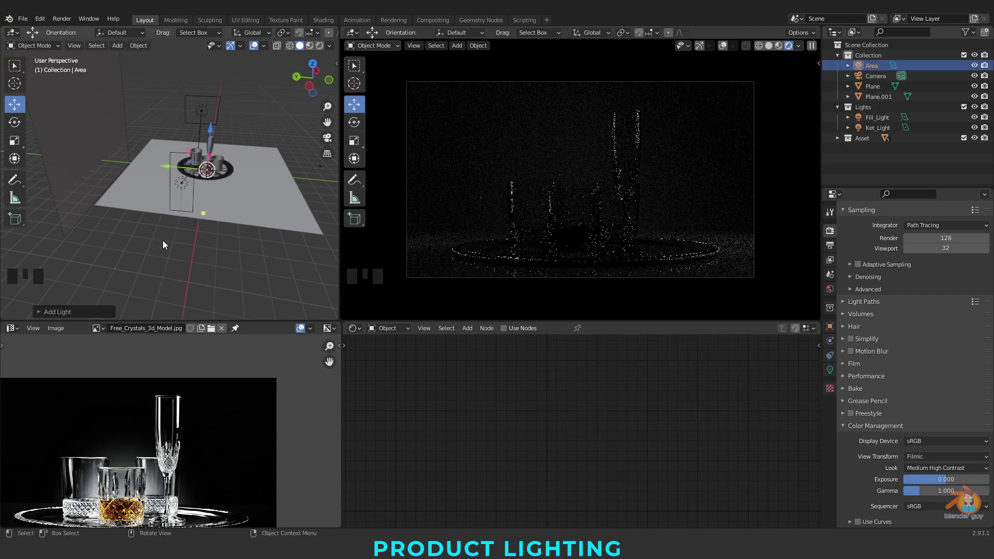
pyautogui.moveTo(163, 240); pyautogui.dragTo(182, 168, button='middle')
pyautogui.moveTo(181, 168); pyautogui.dragTo(155, 174)
pyautogui.scroll(4, 138, 172)
pyautogui.scroll(2, 119, 176)
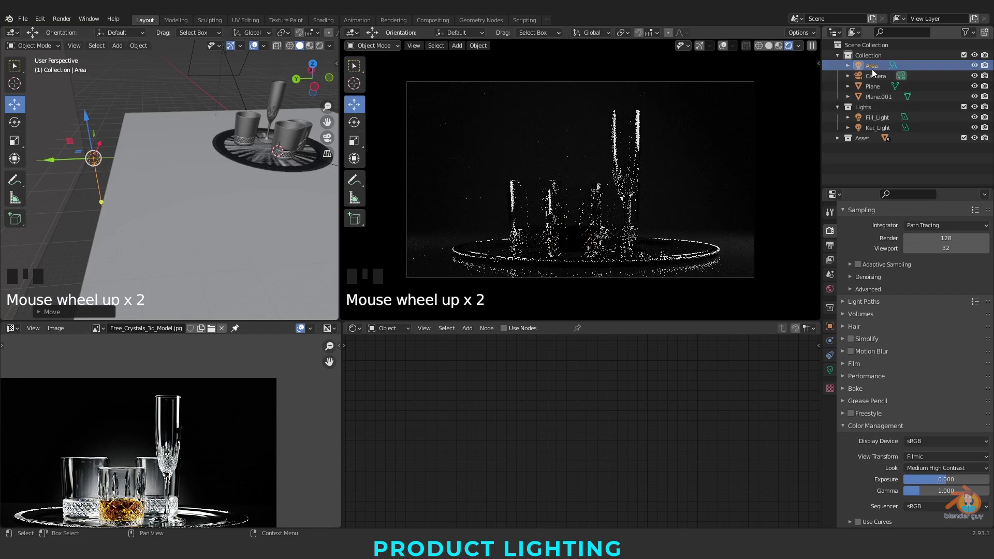
# - Move the third area light into the Lights collection and rename it Kick_light
pyautogui.moveTo(872, 65); pyautogui.dragTo(872, 107)
pyautogui.doubleClick(872, 107)
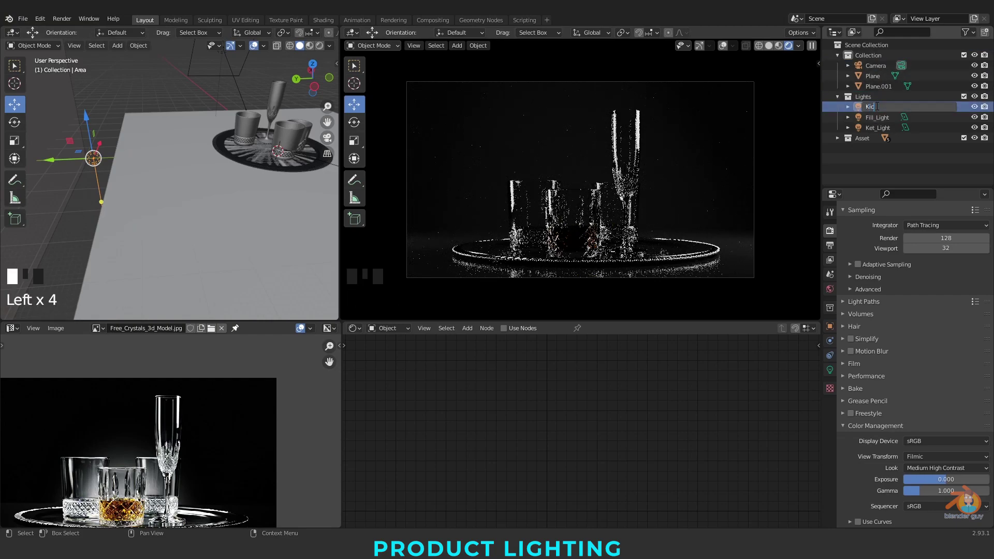
pyautogui.write('Kick_light')
pyautogui.press('Return')
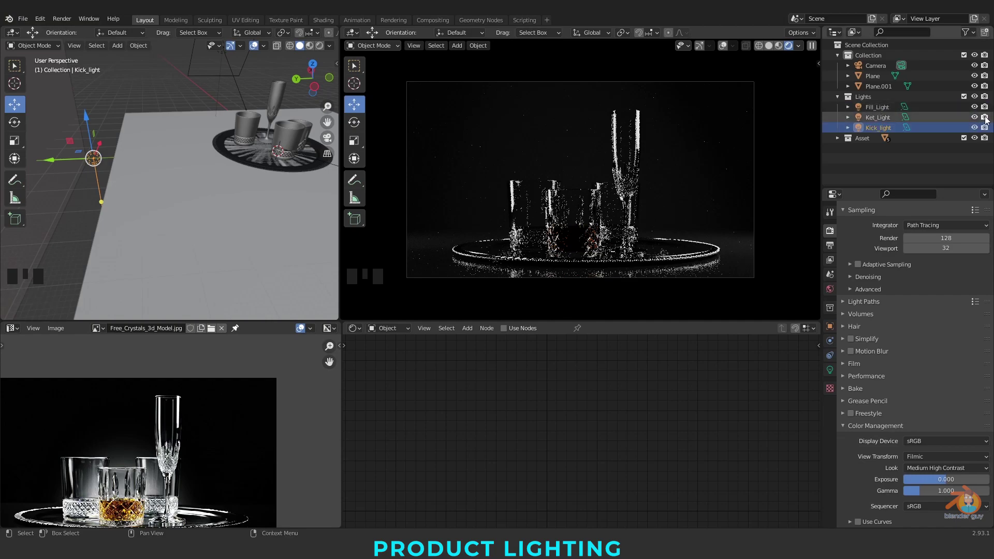
# - Hide Fill_Light and Ket_Light, and scale Kick_light up
pyautogui.click(975, 117)
pyautogui.click(975, 107)
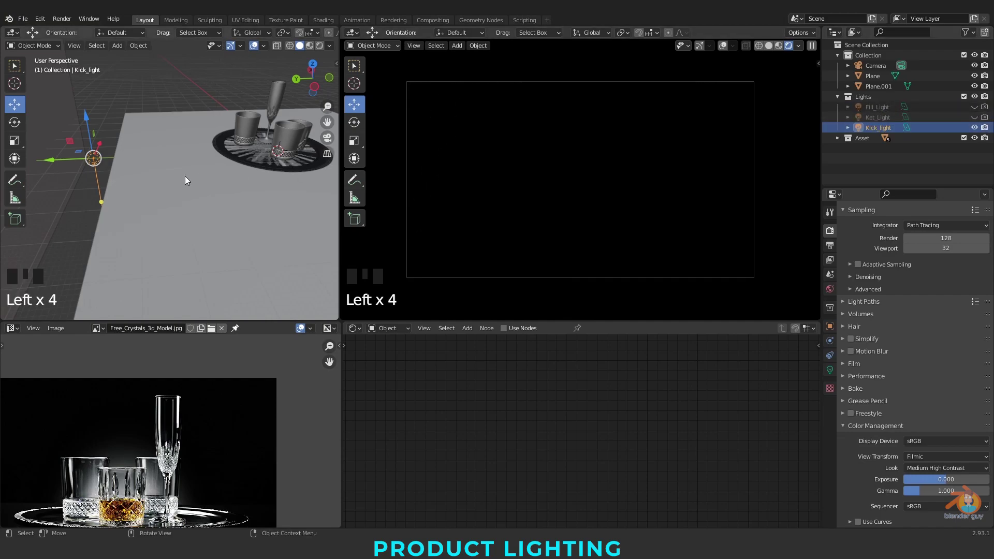
pyautogui.scroll(2, 120, 192)
pyautogui.keyDown('shift'); pyautogui.moveTo(120, 192); pyautogui.dragTo(184, 210, button='middle'); pyautogui.keyUp('shift')
pyautogui.press('s')
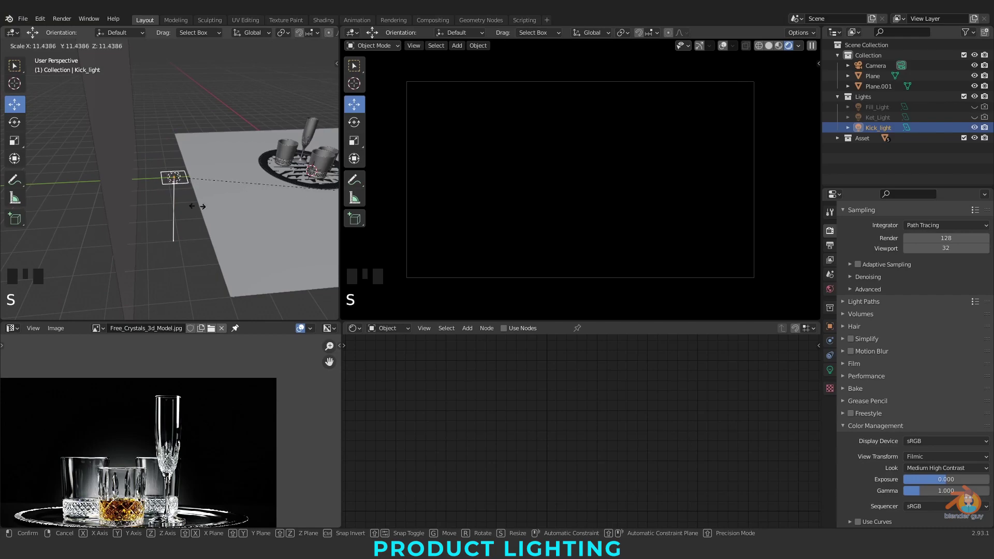
pyautogui.click(182, 207)
# - Rotate Kick_light so it aims up at the backdrop, and lower it along the Z axis
pyautogui.click(15, 122)
pyautogui.doubleClick(155, 148)
pyautogui.hotkey('ctrl', 'z')
pyautogui.moveTo(155, 148); pyautogui.dragTo(237, 189)
pyautogui.click(14, 104)
pyautogui.moveTo(131, 199); pyautogui.dragTo(141, 156, button='middle')
pyautogui.moveTo(147, 107); pyautogui.dragTo(153, 129)
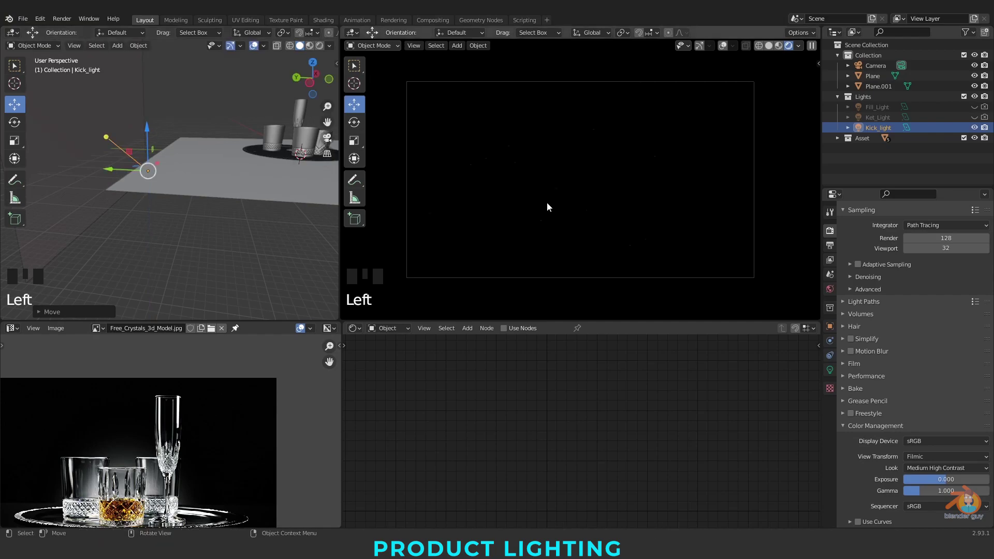
# - Try a power of 10000 W on Kick_light and raise it to 90000 W
pyautogui.click(830, 370)
pyautogui.click(932, 297)
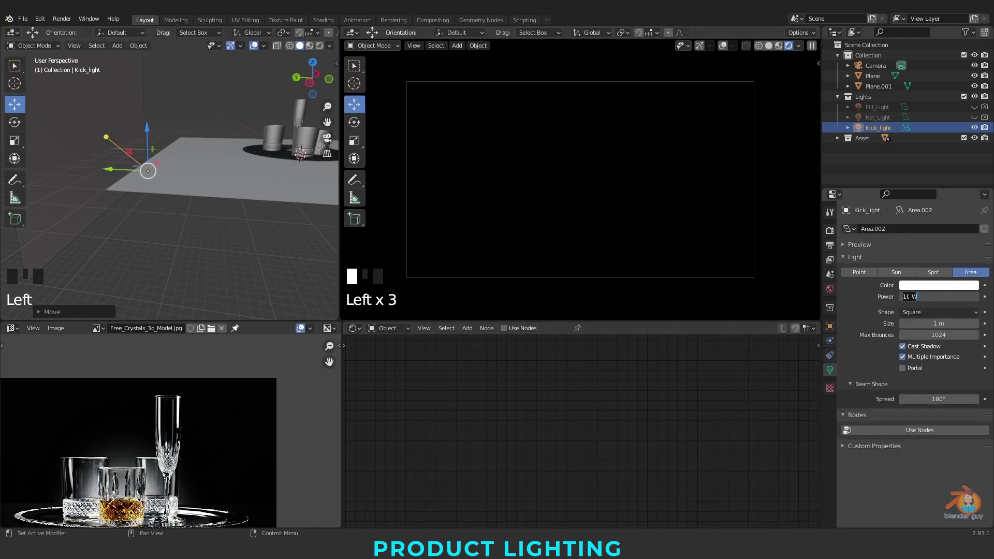
pyautogui.write('000')
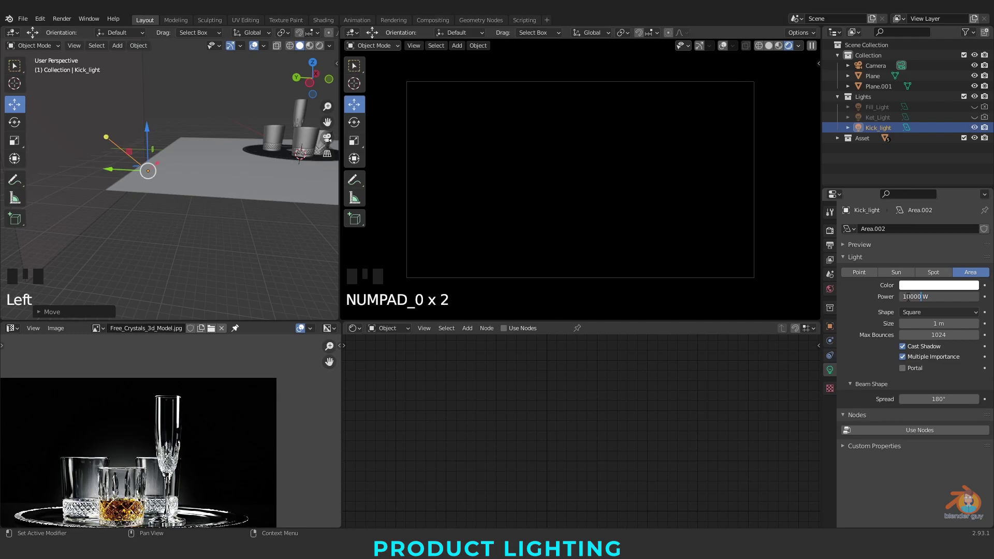
pyautogui.press('Return')
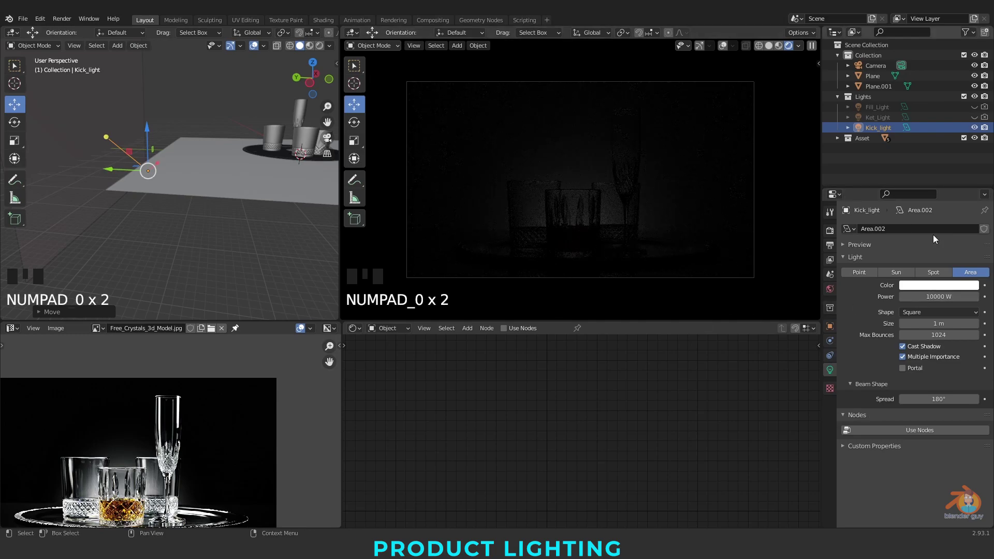
pyautogui.click(938, 297)
pyautogui.write('90000')
pyautogui.press('Return')
# - Scale Kick_light down to about half its size and move it along the Y axis
pyautogui.scroll(2, 205, 223)
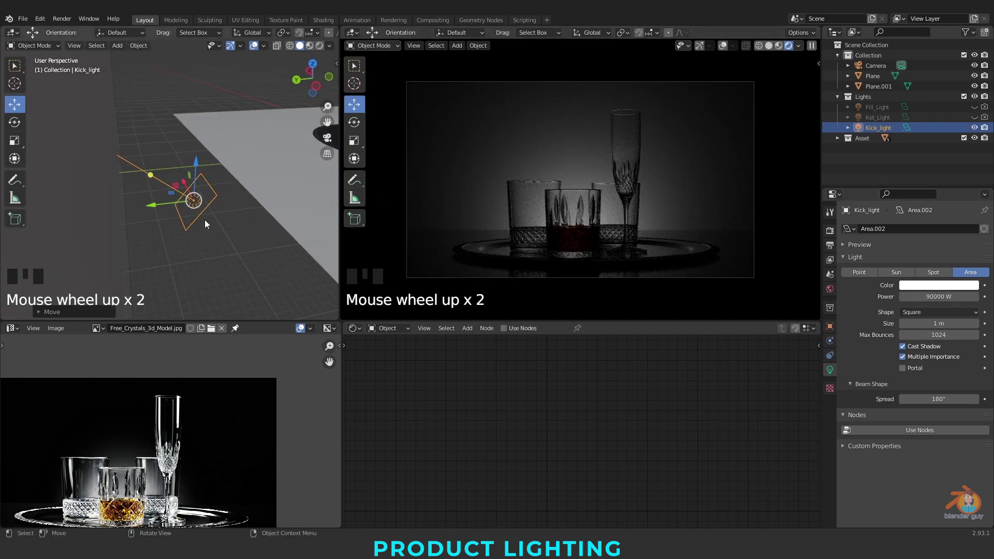
pyautogui.press('s')
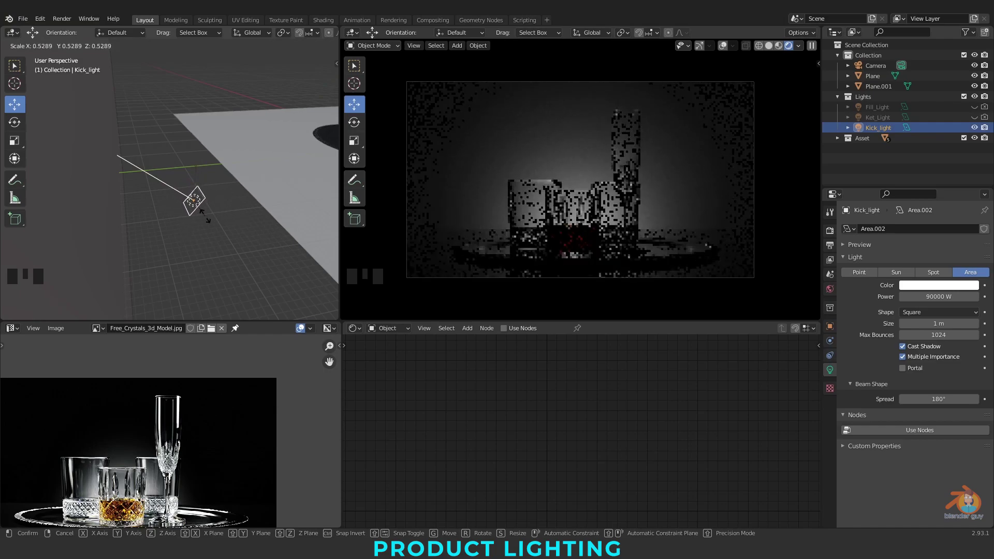
pyautogui.click(217, 236)
pyautogui.moveTo(218, 235); pyautogui.dragTo(121, 226, button='middle')
pyautogui.moveTo(110, 167); pyautogui.dragTo(189, 170)
# - Set Kick_light's power to 100000 W and shift the light's position near the backdrop
pyautogui.doubleClick(939, 297)
pyautogui.write('100000')
pyautogui.click(434, 147)
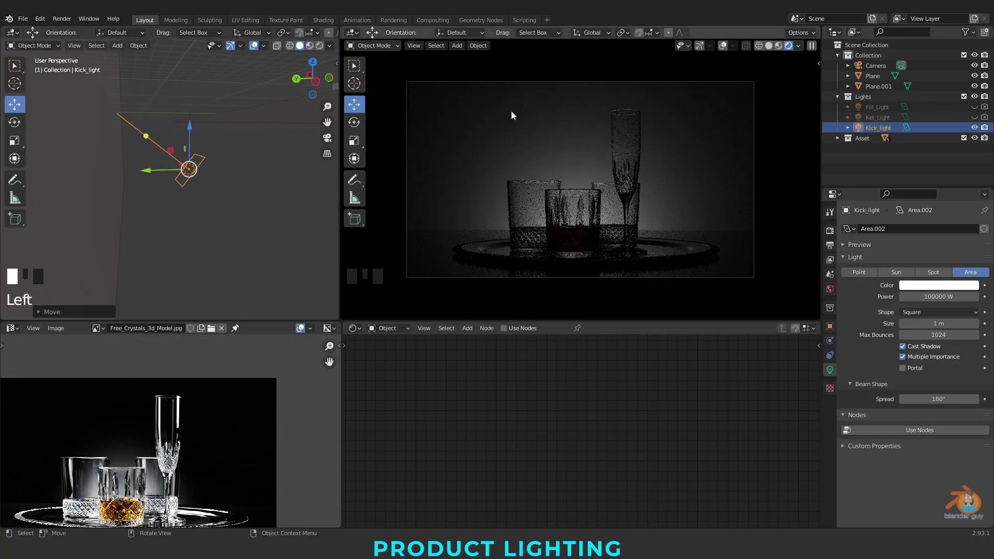
pyautogui.scroll(-3, 119, 231)
pyautogui.moveTo(119, 231); pyautogui.dragTo(187, 207, button='middle')
pyautogui.moveTo(187, 207); pyautogui.dragTo(88, 193)
# - Set Kick_light's power to 200000 W and nudge it along the Y axis toward the backdrop
pyautogui.doubleClick(911, 297)
pyautogui.press('Delete')
pyautogui.write('2')
pyautogui.click(406, 395)
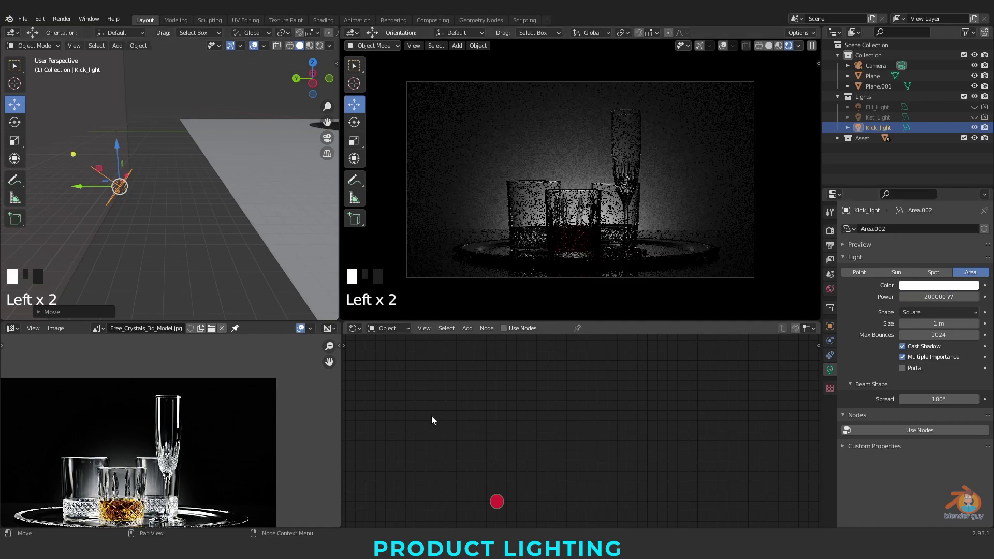
pyautogui.moveTo(78, 190); pyautogui.dragTo(70, 189)
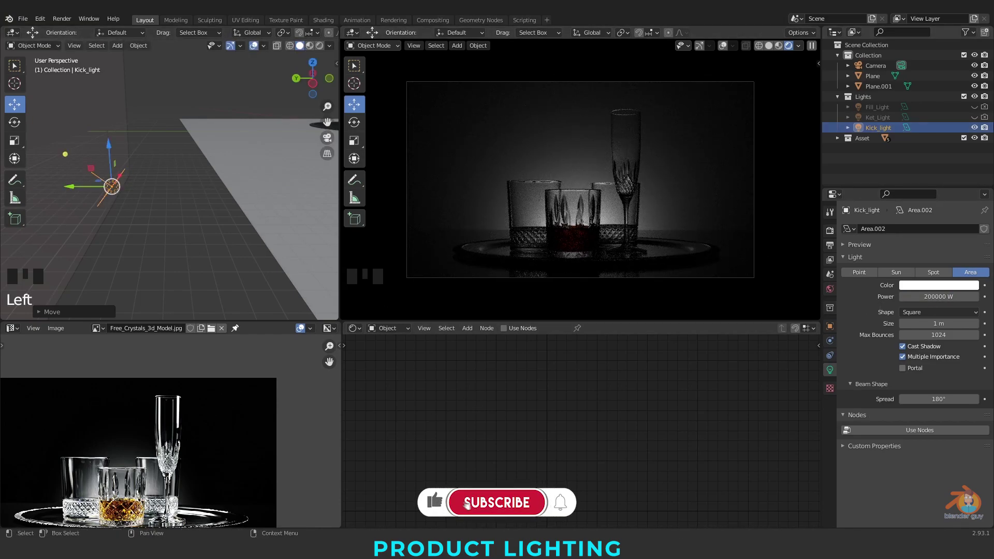
# - Show Fill_Light and Ket_Light again in the viewport and enable them for rendering
pyautogui.click(974, 106)
pyautogui.click(975, 117)
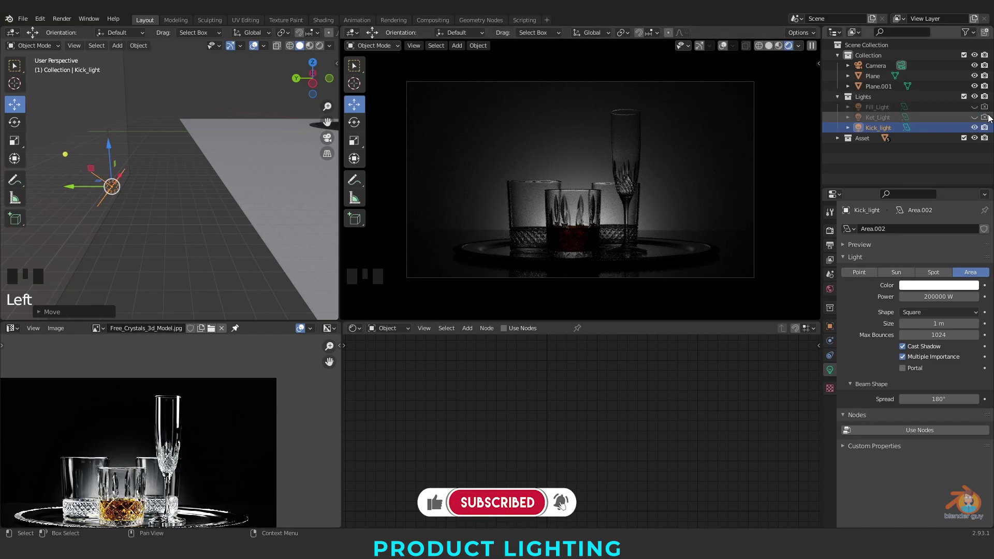
pyautogui.click(985, 118)
pyautogui.click(985, 107)
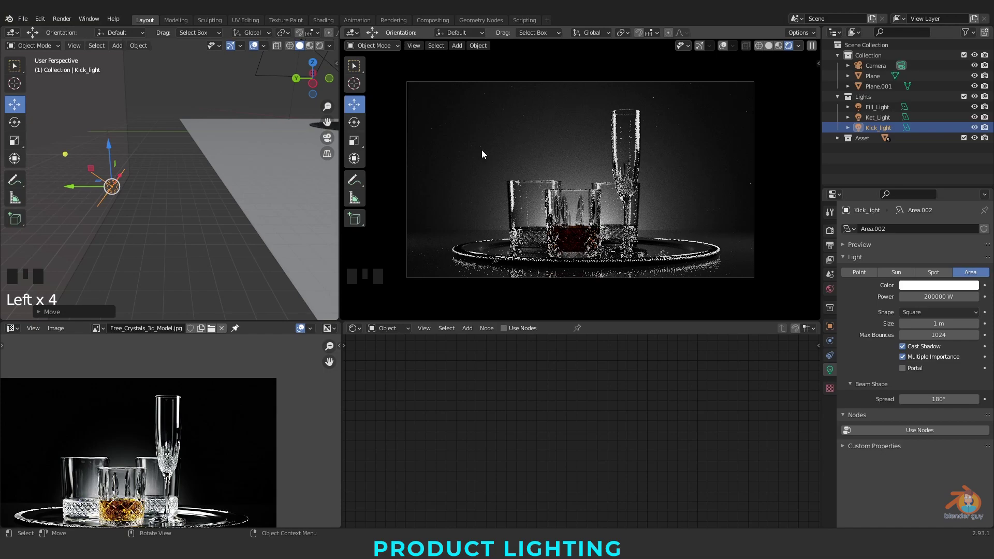
# - Examine the glass highlights and background glow in the reference image and review the whole lighting setup with nothing selected
pyautogui.scroll(5, 204, 456)
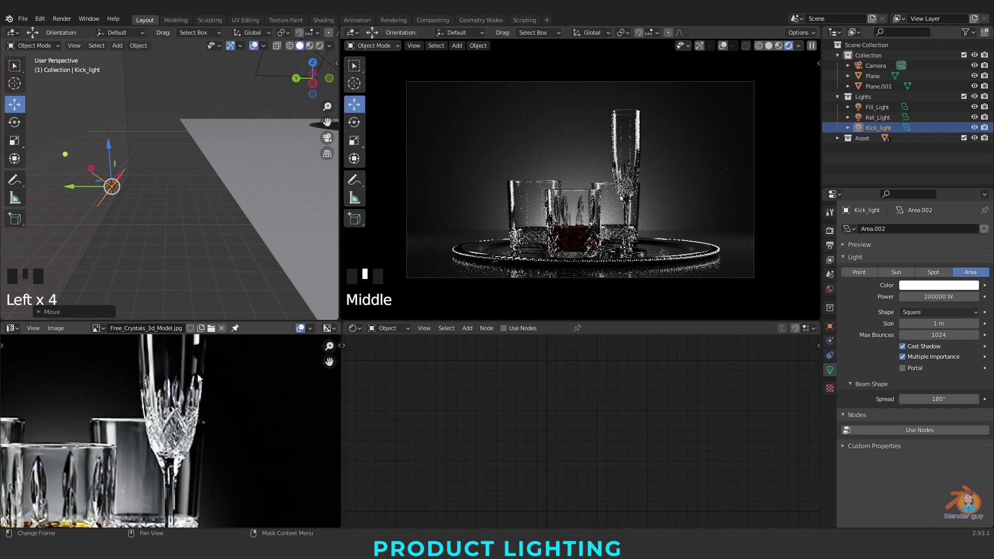
pyautogui.scroll(-3, 76, 431)
pyautogui.scroll(6, 56, 435)
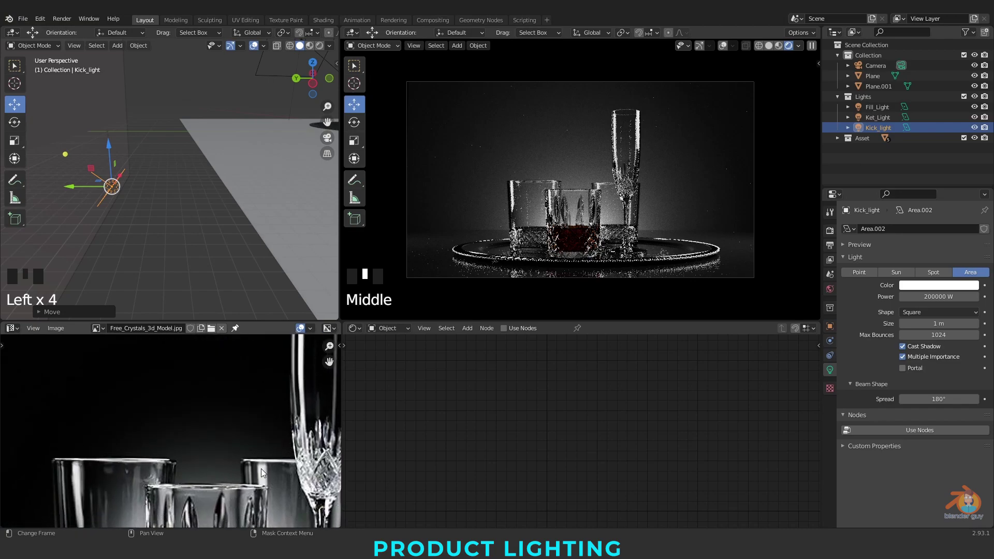
pyautogui.scroll(-5, 158, 423)
pyautogui.scroll(-6, 130, 239)
pyautogui.moveTo(138, 243); pyautogui.dragTo(163, 257, button='middle')
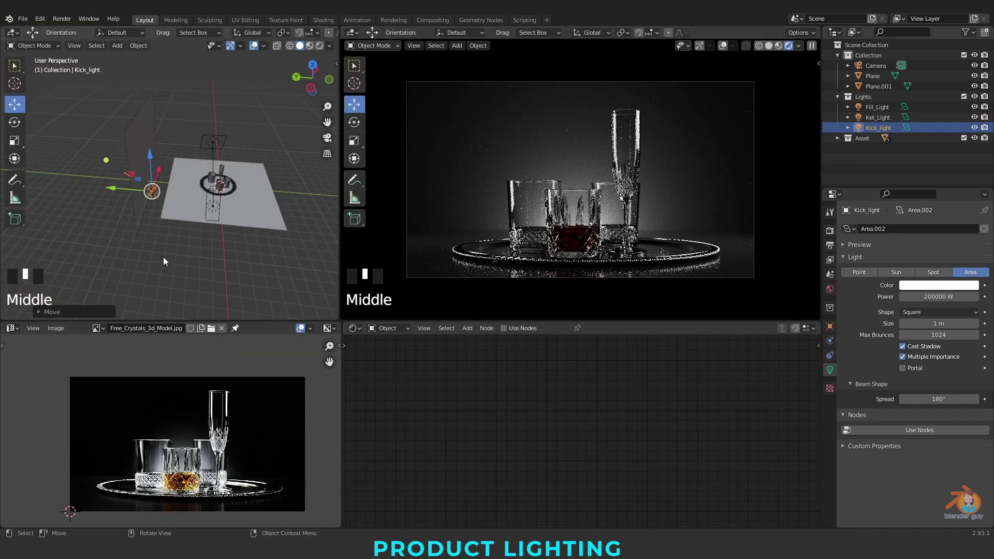
pyautogui.scroll(2, 216, 229)
pyautogui.keyDown('shift'); pyautogui.moveTo(216, 229); pyautogui.dragTo(115, 257, button='middle'); pyautogui.keyUp('shift')
pyautogui.click(115, 257)
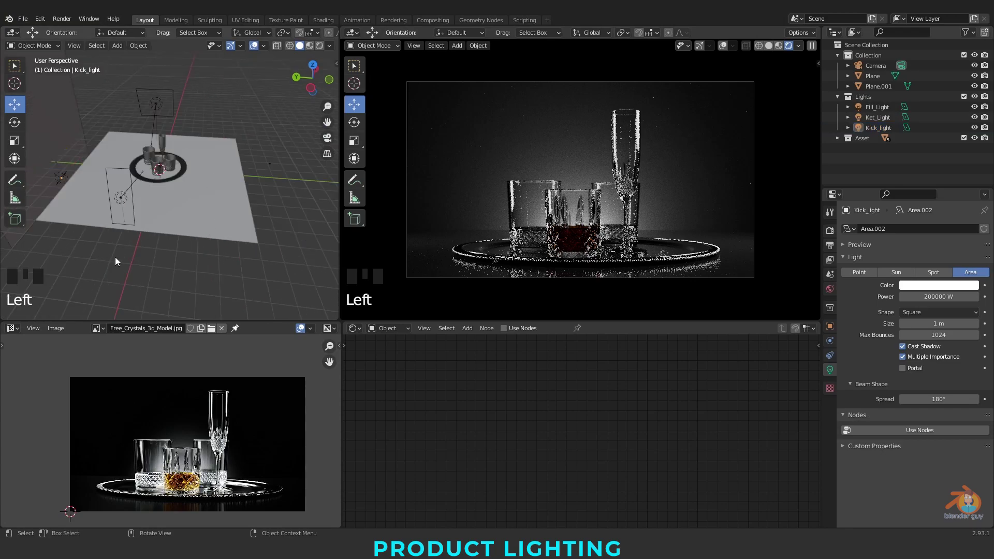
# - Hide all three lights in the viewport and disable Fill_Light and Ket_Light for rendering
pyautogui.click(974, 107)
pyautogui.click(983, 107)
pyautogui.click(984, 107)
pyautogui.click(974, 118)
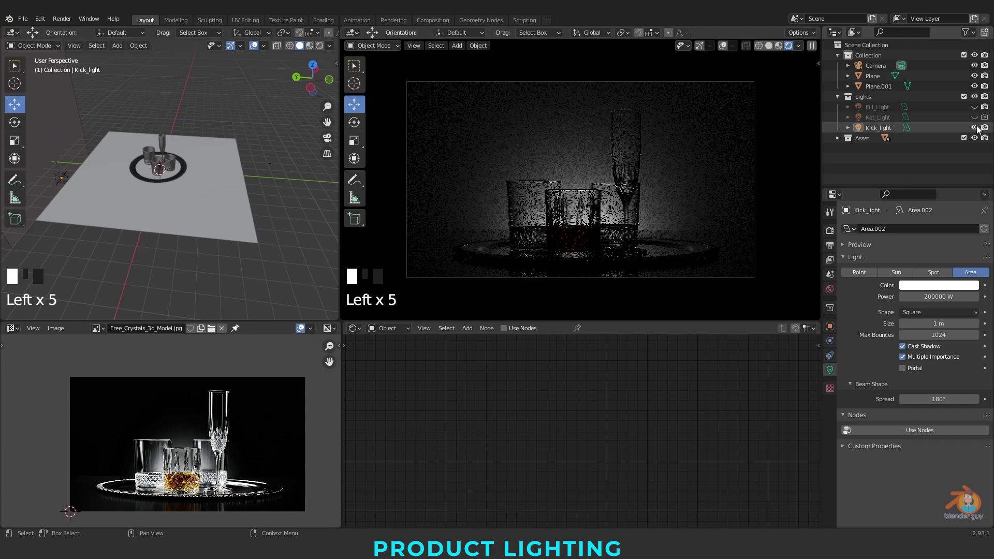
pyautogui.click(975, 128)
pyautogui.click(985, 117)
pyautogui.click(985, 106)
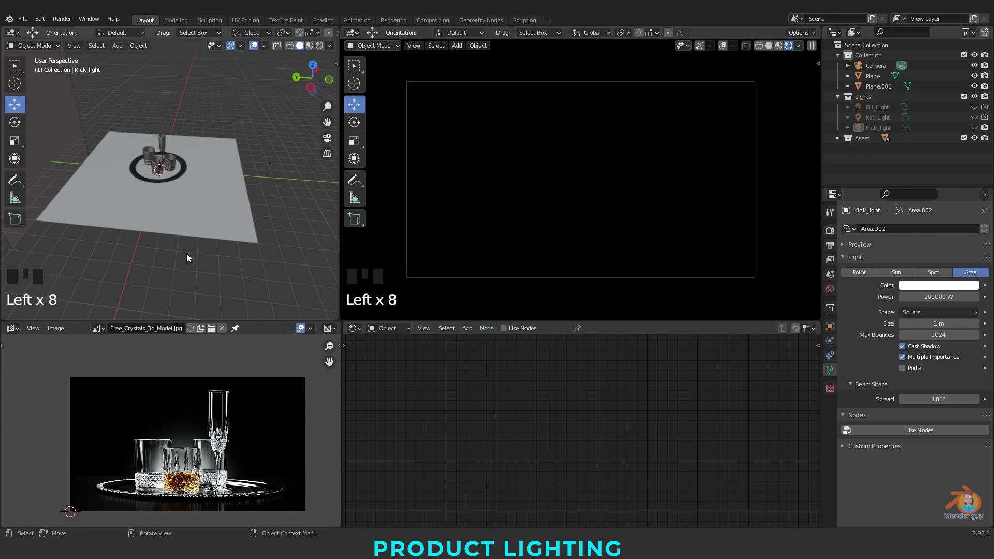
# - Add a fourth area light at the scene centre, raise it above the glassware and scale it up
pyautogui.hotkey('shift', 'a')
pyautogui.moveTo(231, 236)
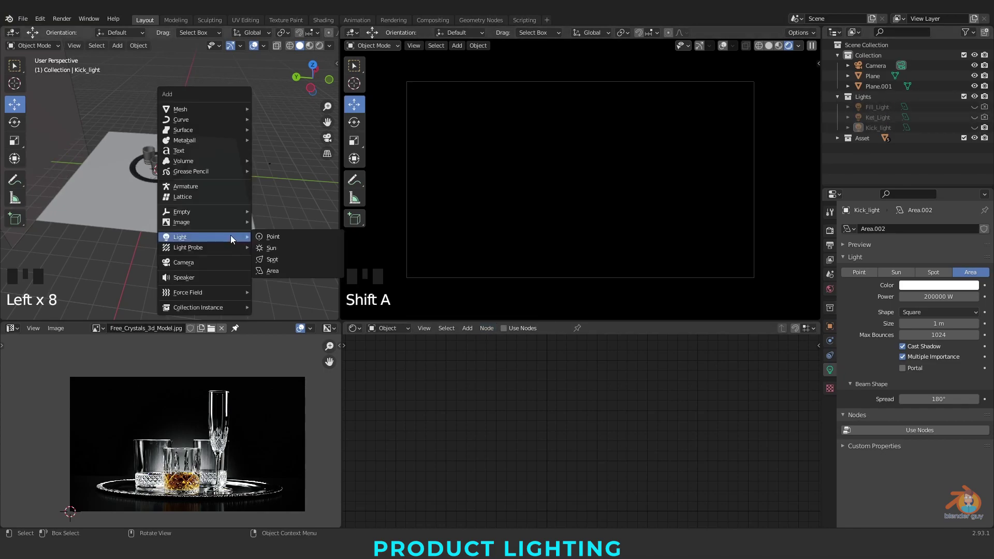
pyautogui.click(287, 271)
pyautogui.moveTo(157, 136); pyautogui.dragTo(158, 307)
pyautogui.press('s')
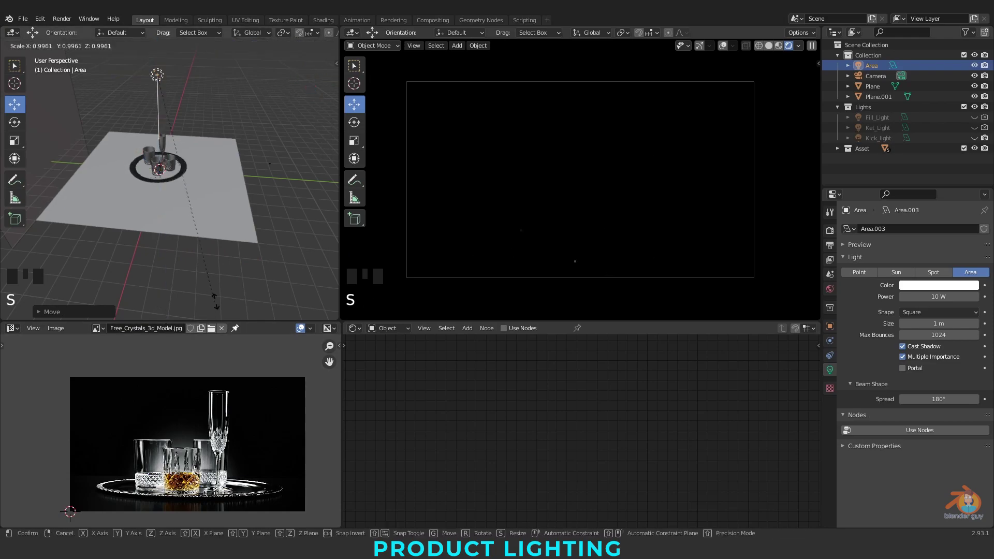
pyautogui.click(335, 138)
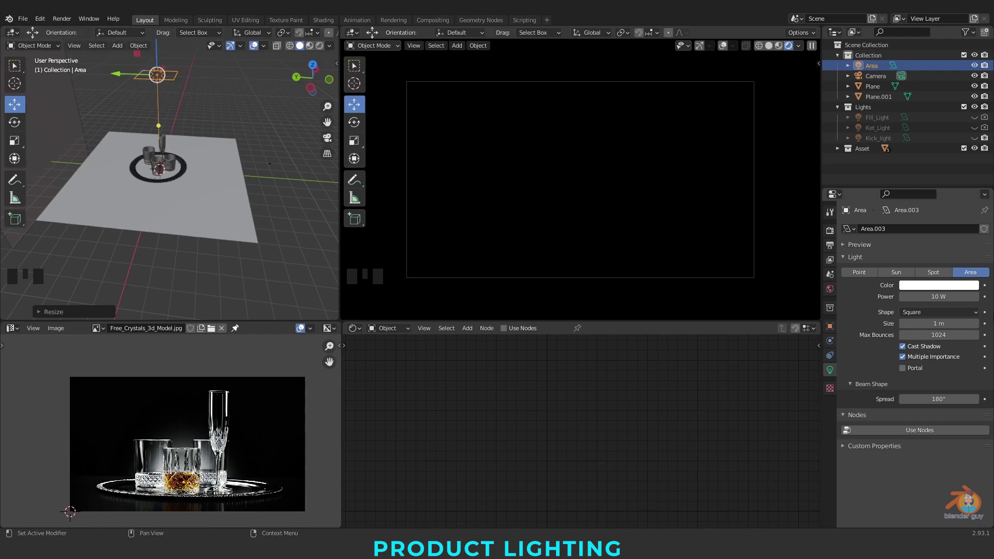
# - Change the overhead light's shape to Disk and scale it up wider than the tray
pyautogui.click(955, 311)
pyautogui.click(957, 357)
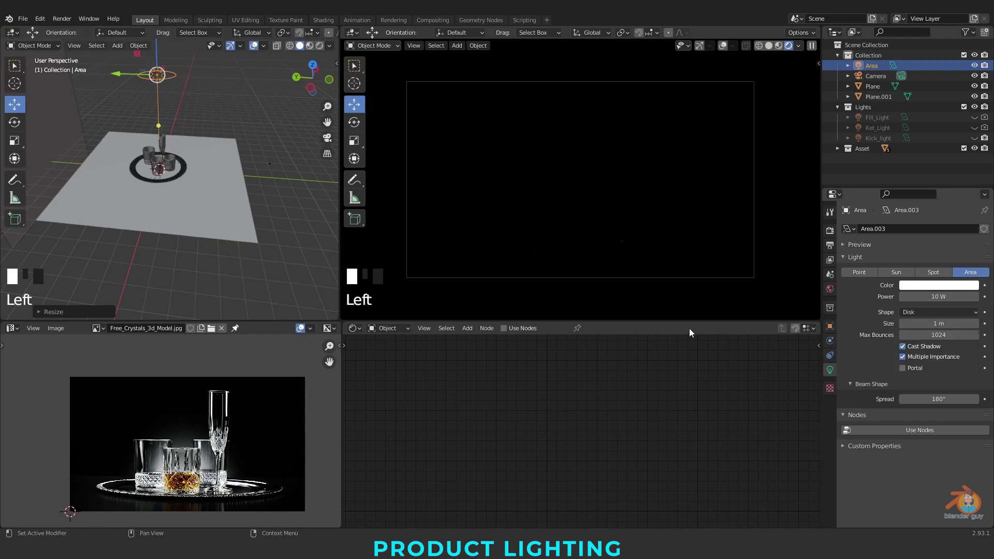
pyautogui.scroll(-3, 183, 172)
pyautogui.press('s')
pyautogui.moveTo(183, 172); pyautogui.dragTo(207, 220, button='middle')
# - Raise the overhead light's power through 1000 W to 10000 W and nudge it along the X axis
pyautogui.click(922, 296)
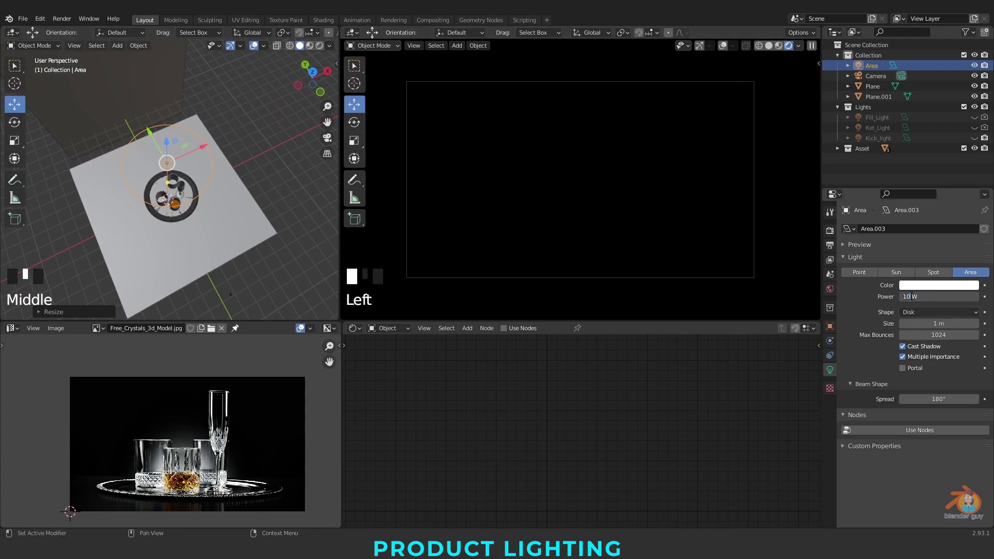
pyautogui.write('00')
pyautogui.press('Return')
pyautogui.click(911, 296)
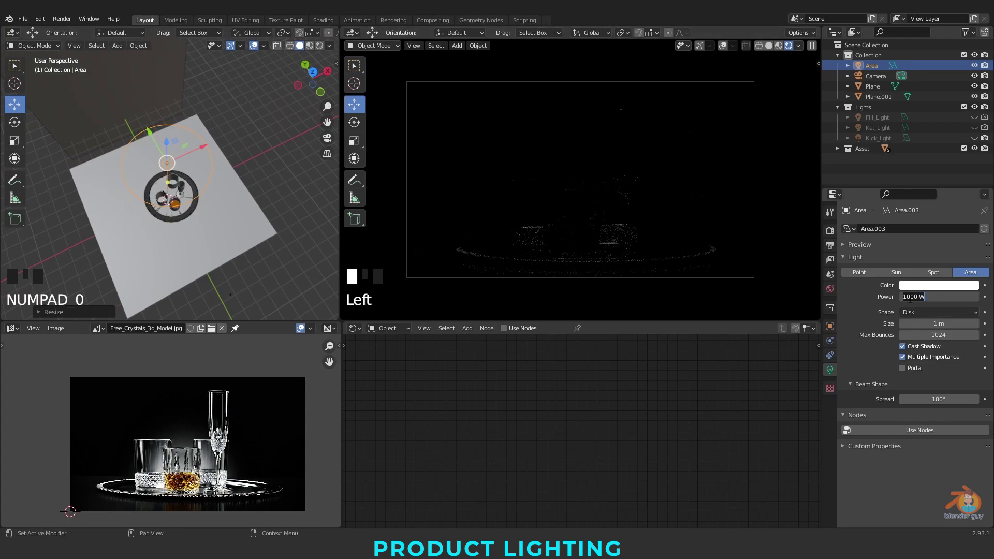
pyautogui.press('Return')
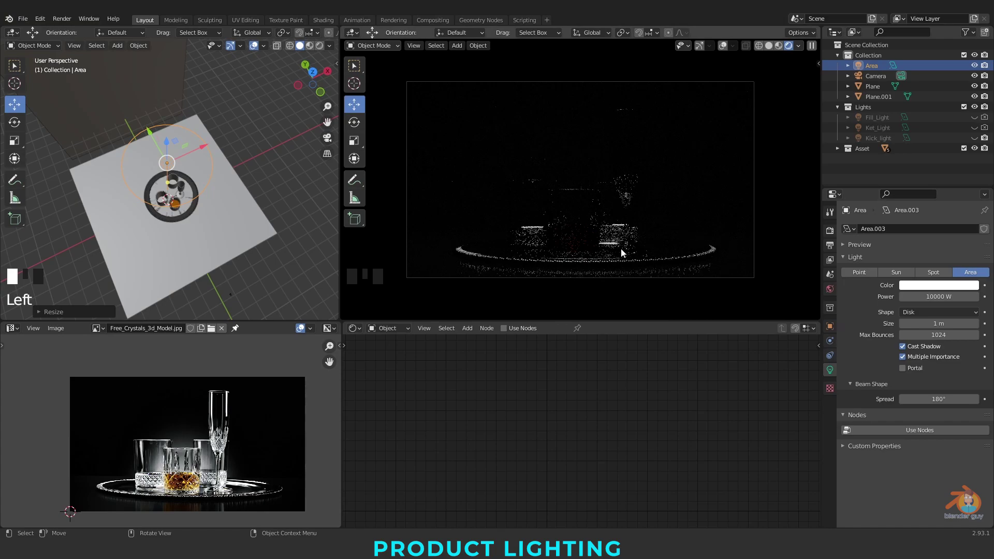
pyautogui.moveTo(223, 265); pyautogui.dragTo(162, 215, button='middle')
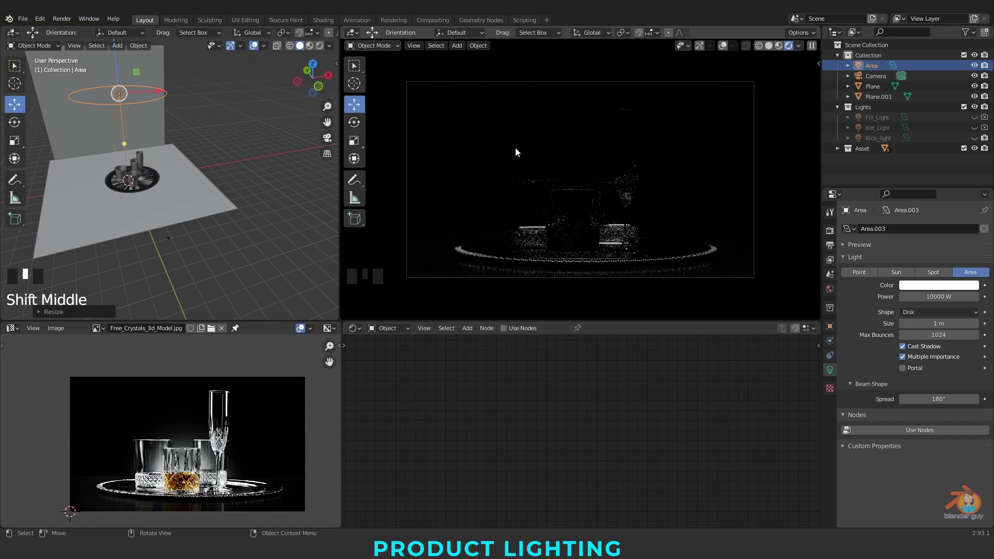
pyautogui.moveTo(159, 92); pyautogui.dragTo(165, 90)
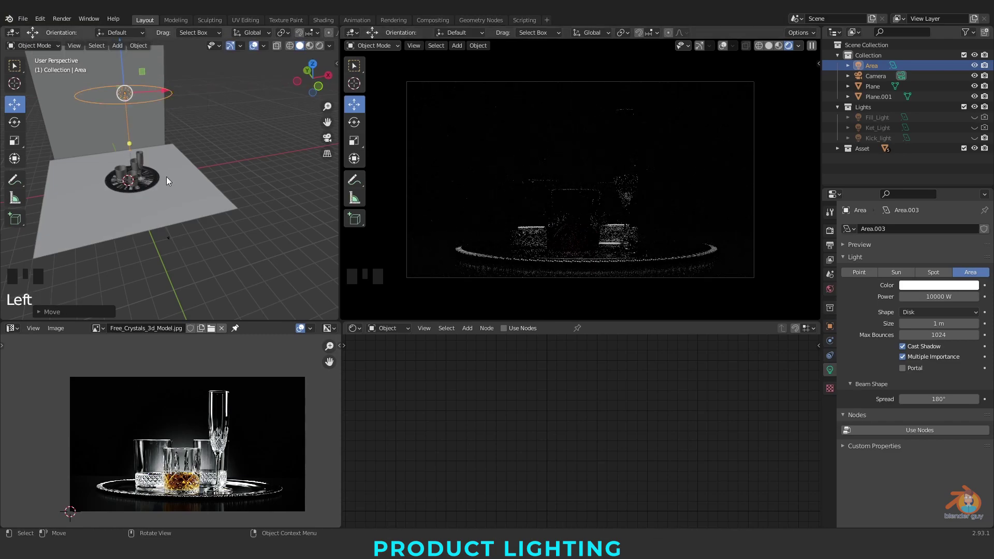
# - Move the overhead light into the Lights collection and rename it Top_Light
pyautogui.moveTo(881, 66); pyautogui.dragTo(875, 108)
pyautogui.doubleClick(871, 107)
pyautogui.write('Top')
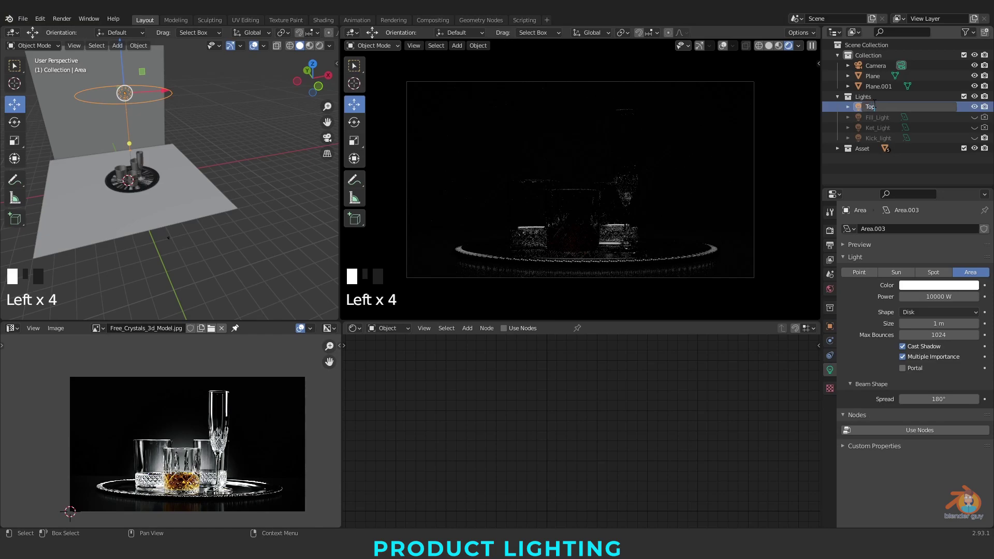
pyautogui.press('Return')
# - Show all four lights in the viewport and enable Fill_Light and Ket_Light for rendering again
pyautogui.click(976, 139)
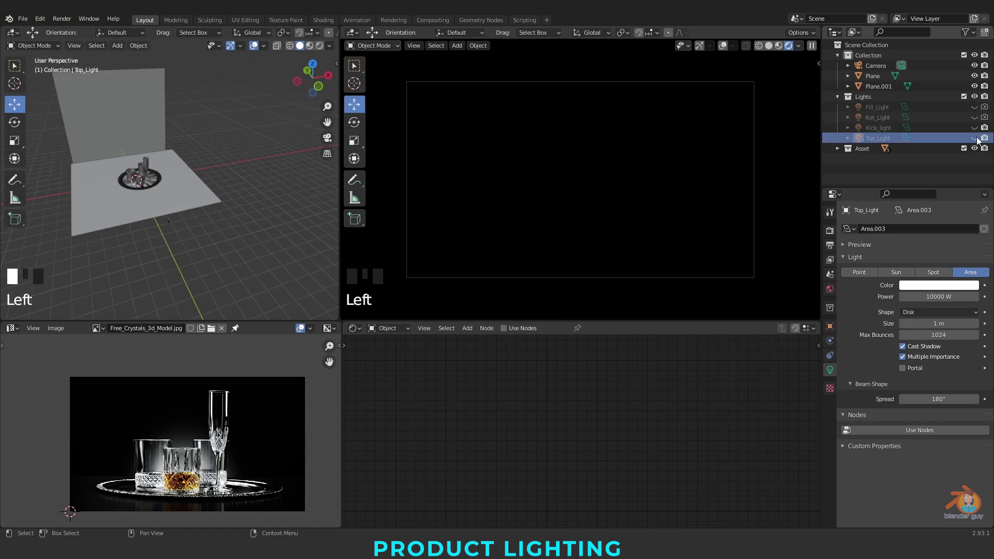
pyautogui.click(975, 128)
pyautogui.click(977, 117)
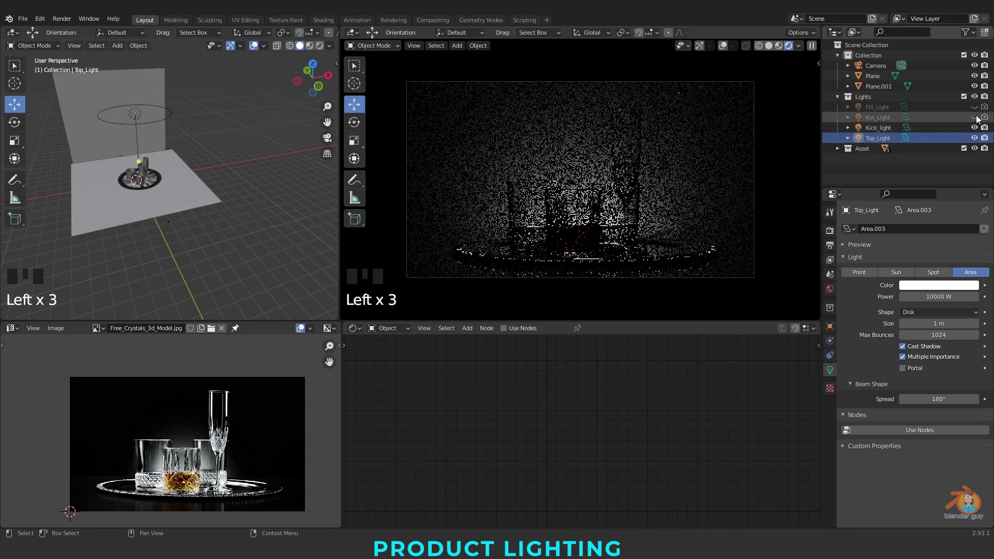
pyautogui.click(977, 118)
pyautogui.click(976, 107)
pyautogui.click(985, 107)
pyautogui.click(985, 118)
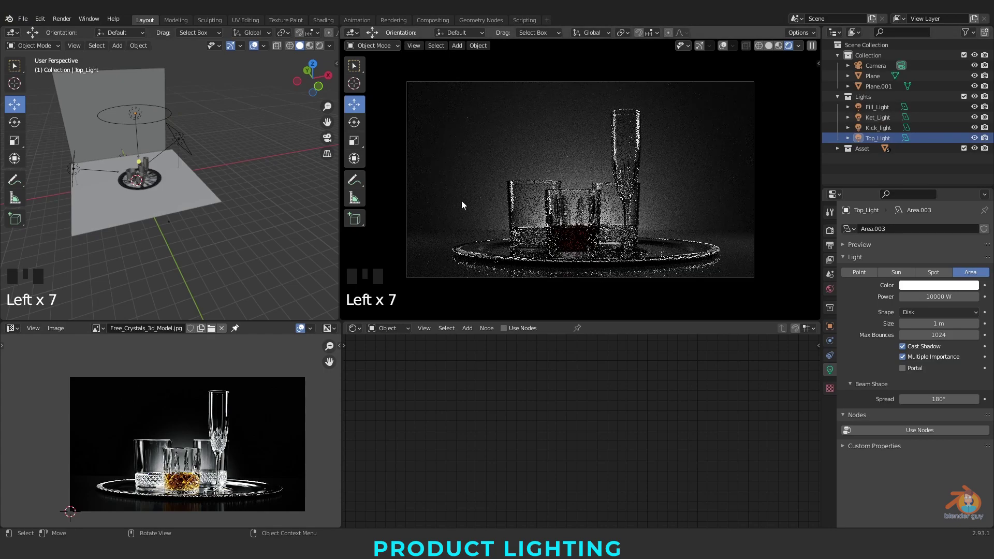
pyautogui.scroll(2, 97, 190)
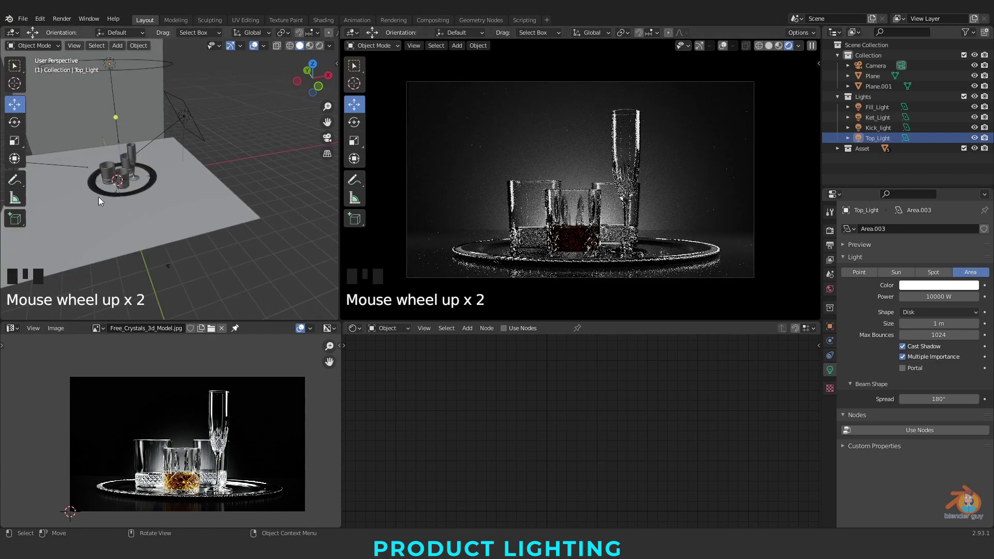
# - Hide Fill_Light, Ket_Light, Kick_light and Top_Light in the viewport
pyautogui.moveTo(98, 190); pyautogui.dragTo(163, 230, button='middle')
pyautogui.scroll(6, 202, 414)
pyautogui.moveTo(202, 487); pyautogui.dragTo(178, 446, button='middle')
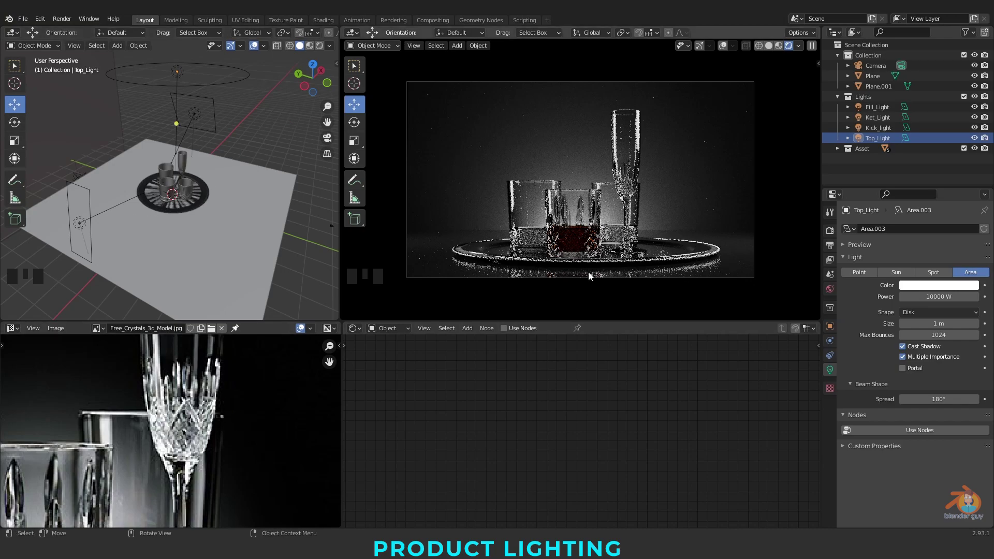
pyautogui.click(975, 107)
pyautogui.click(974, 117)
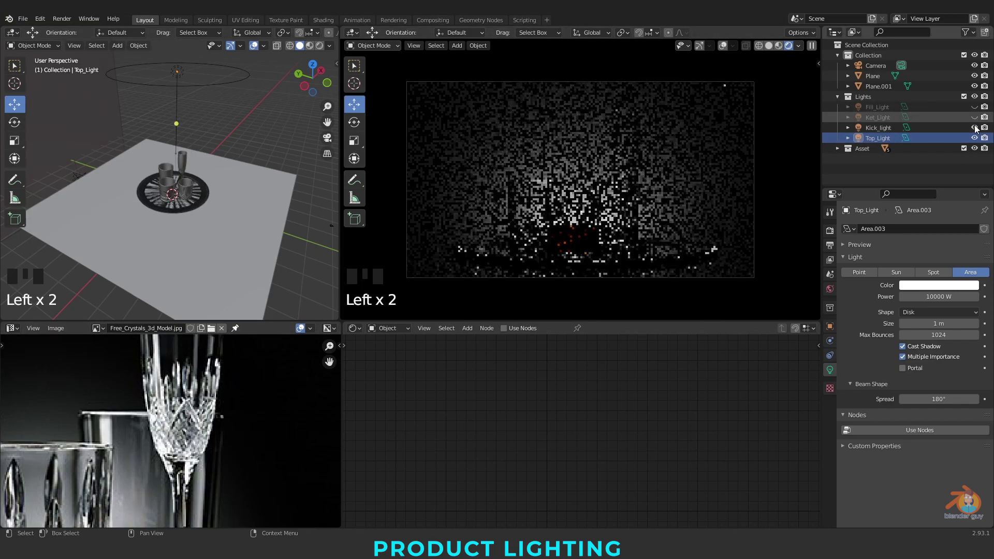
pyautogui.click(974, 127)
pyautogui.click(974, 138)
# - Add an area light, move it up in front of the glassware and scale it up
pyautogui.scroll(-4, 175, 244)
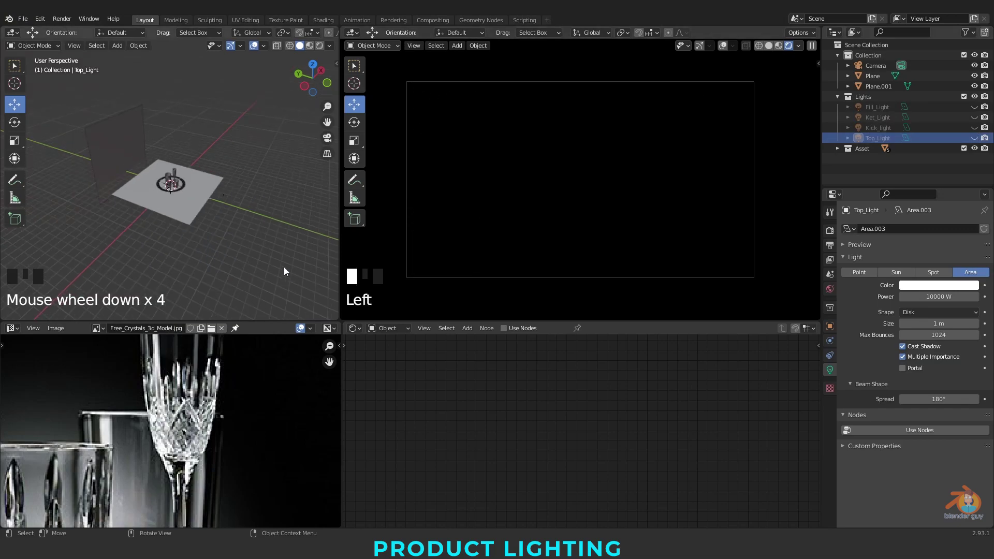
pyautogui.hotkey('shift', 'a')
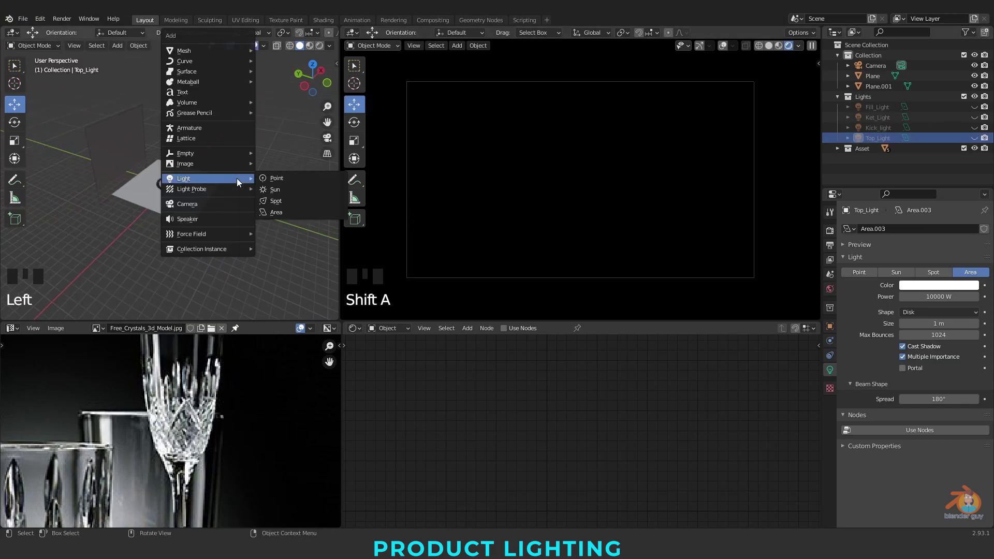
pyautogui.click(290, 212)
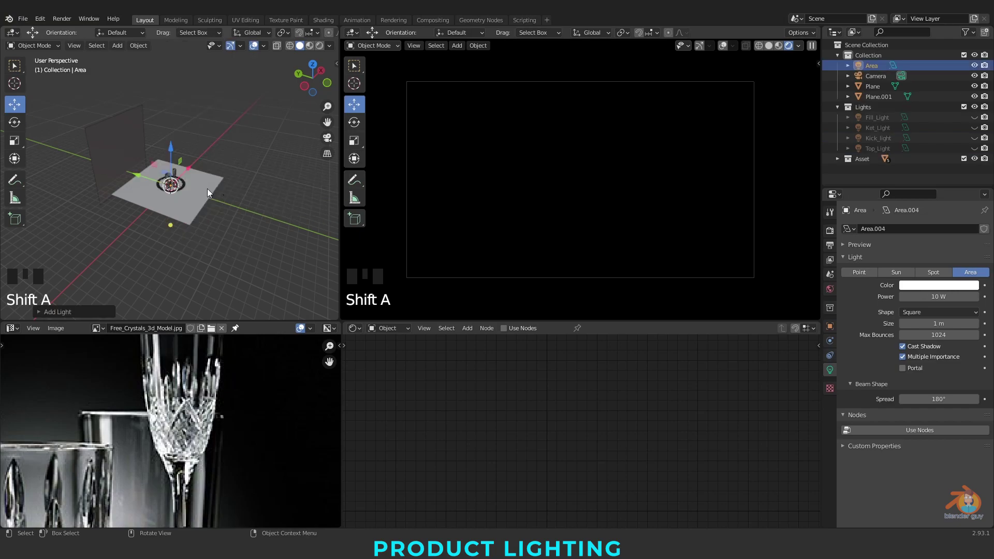
pyautogui.moveTo(139, 175); pyautogui.dragTo(195, 188)
pyautogui.moveTo(228, 164)
pyautogui.mouseDown()
pyautogui.moveTo(236, 124)
pyautogui.moveTo(244, 174)
pyautogui.mouseUp()
pyautogui.press('s')
pyautogui.click(56, 229)
# - Rotate the new area light about the X axis toward the glassware and set its power to 10000 W
pyautogui.click(15, 122)
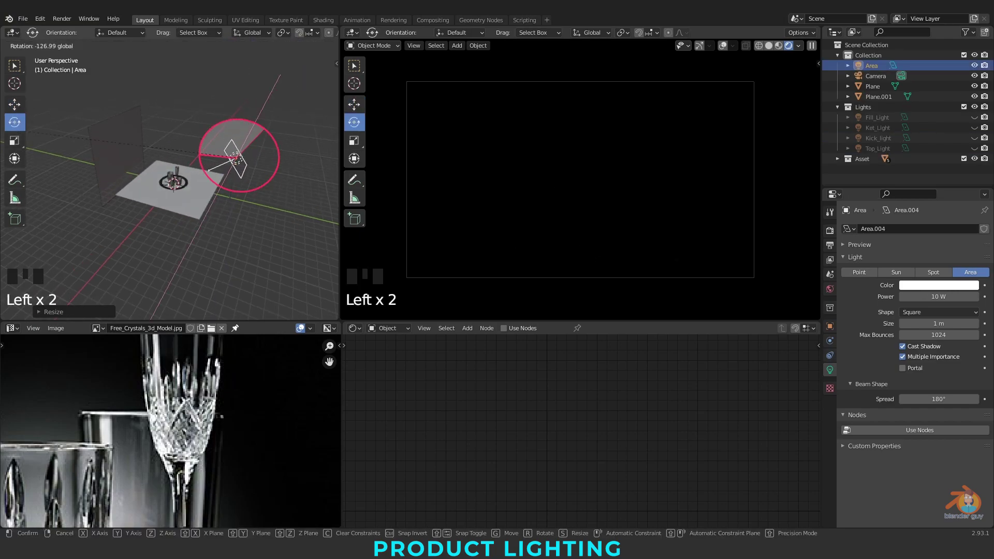
pyautogui.click(934, 296)
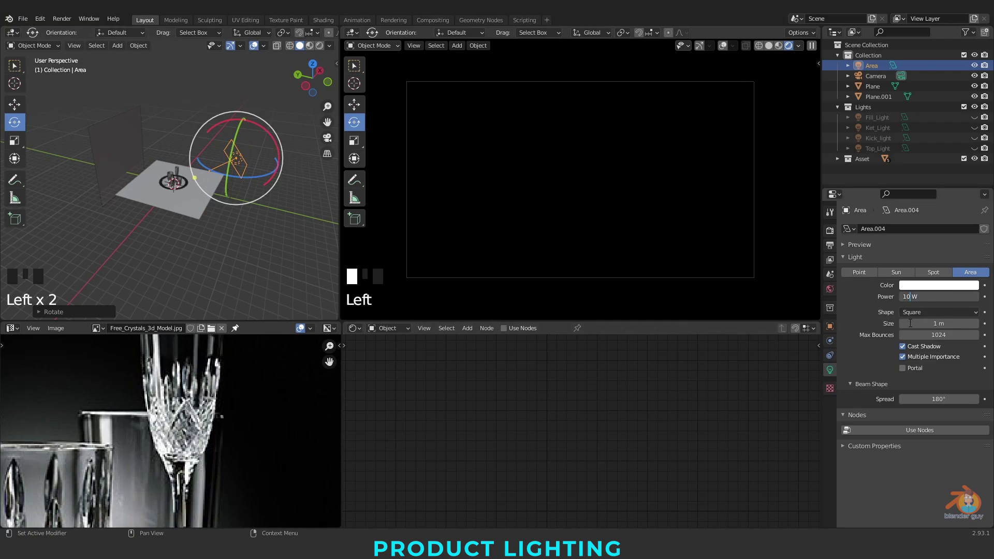
pyautogui.write('000')
pyautogui.keyDown('shift'); pyautogui.moveTo(224, 253); pyautogui.dragTo(181, 171, button='middle'); pyautogui.keyUp('shift')
# - Place the light at Y -56 m, Z 70 m with X rotation 33° and scale 35, and rename it Front_Light in the Lights collection
pyautogui.click(14, 104)
pyautogui.moveTo(197, 150); pyautogui.dragTo(163, 147)
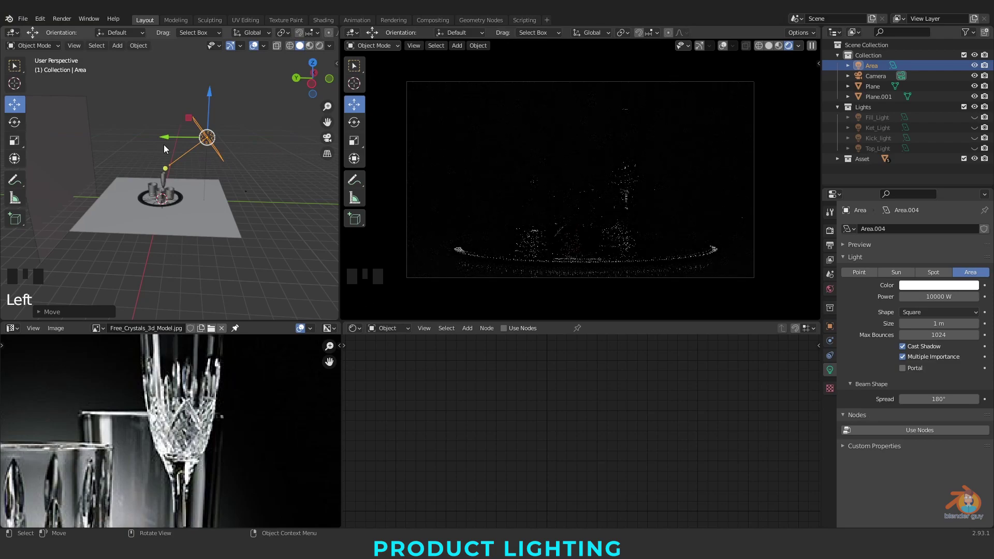
pyautogui.scroll(-3, 250, 288)
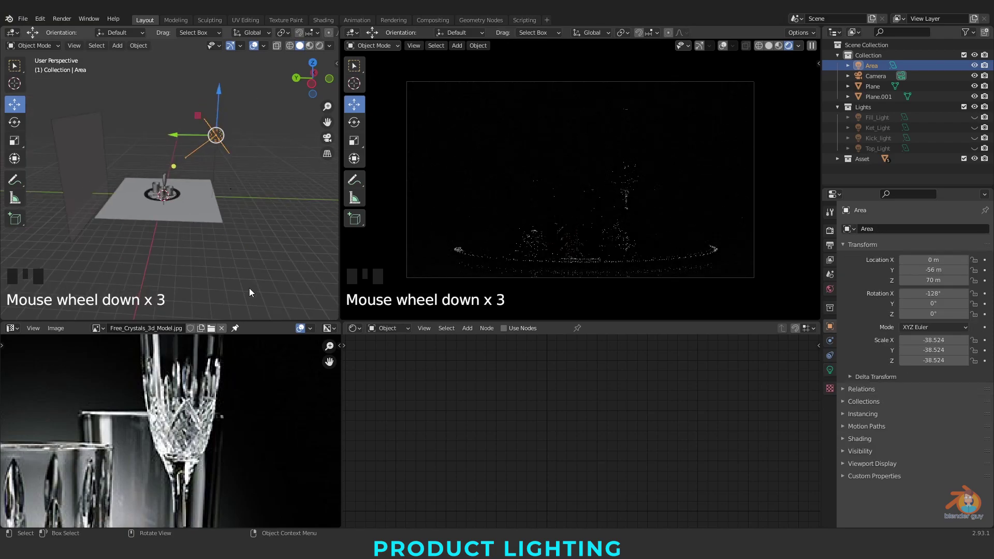
pyautogui.scroll(1, 250, 281)
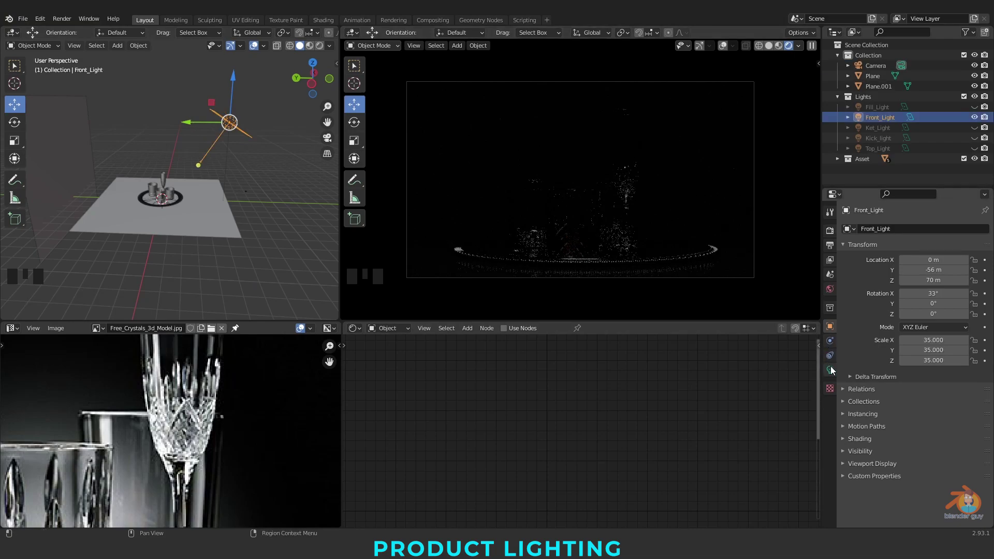
# - Raise Front_Light's power to 50000 W
pyautogui.click(830, 370)
pyautogui.doubleClick(945, 296)
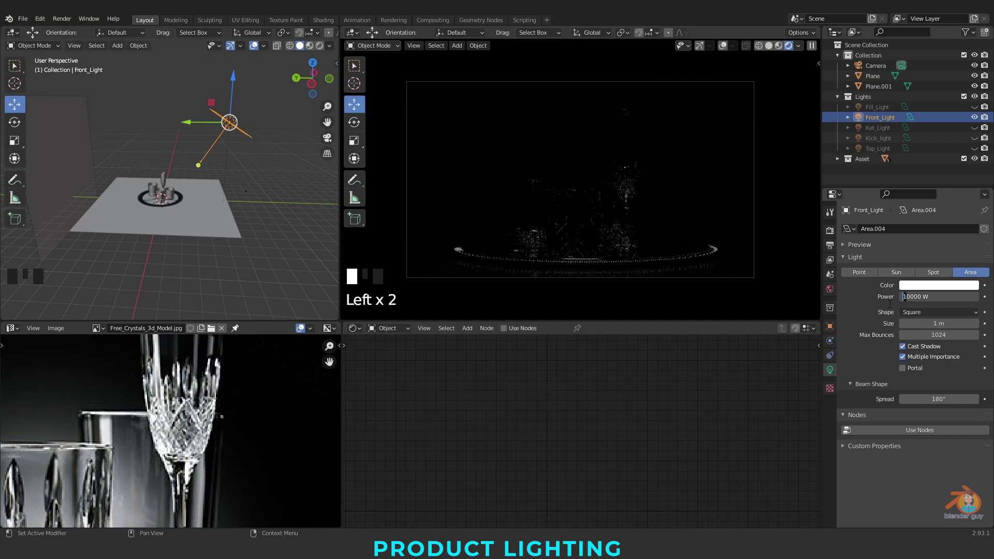
pyautogui.write('5')
pyautogui.press('Return')
# - Move Front_Light along the Y axis closer to the glassware and increase its size to 1.2 m
pyautogui.moveTo(230, 122); pyautogui.dragTo(157, 128)
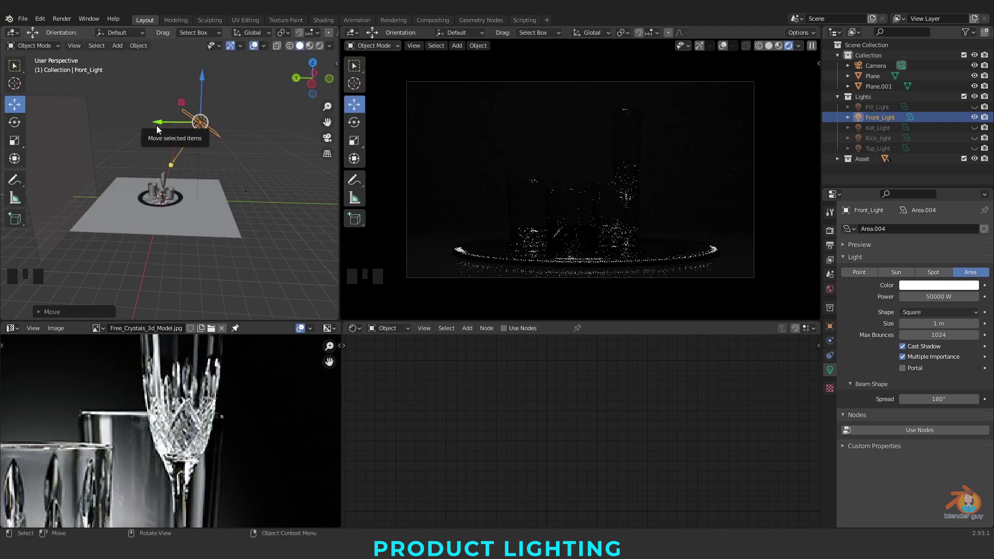
pyautogui.moveTo(939, 324); pyautogui.dragTo(952, 323)
pyautogui.moveTo(288, 250); pyautogui.dragTo(321, 223, button='middle')
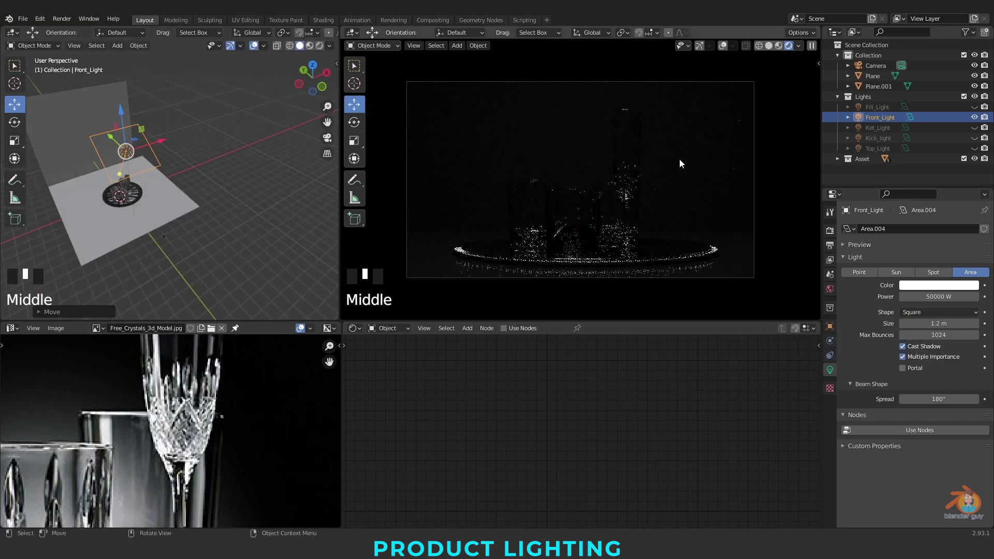
# - Show Fill_Light, Ket_Light, Kick_light and Top_Light in the viewport again
pyautogui.click(974, 106)
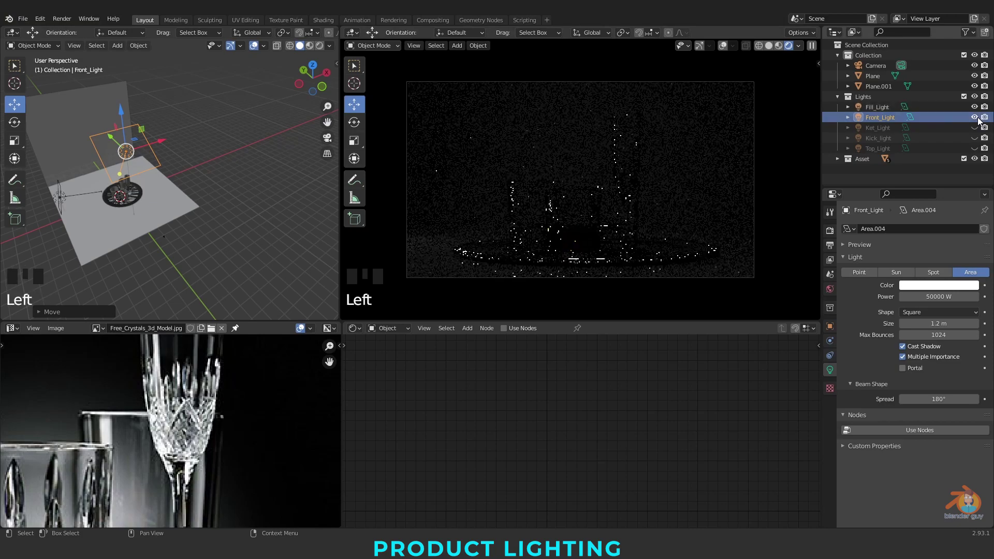
pyautogui.click(974, 128)
pyautogui.click(975, 138)
pyautogui.click(974, 148)
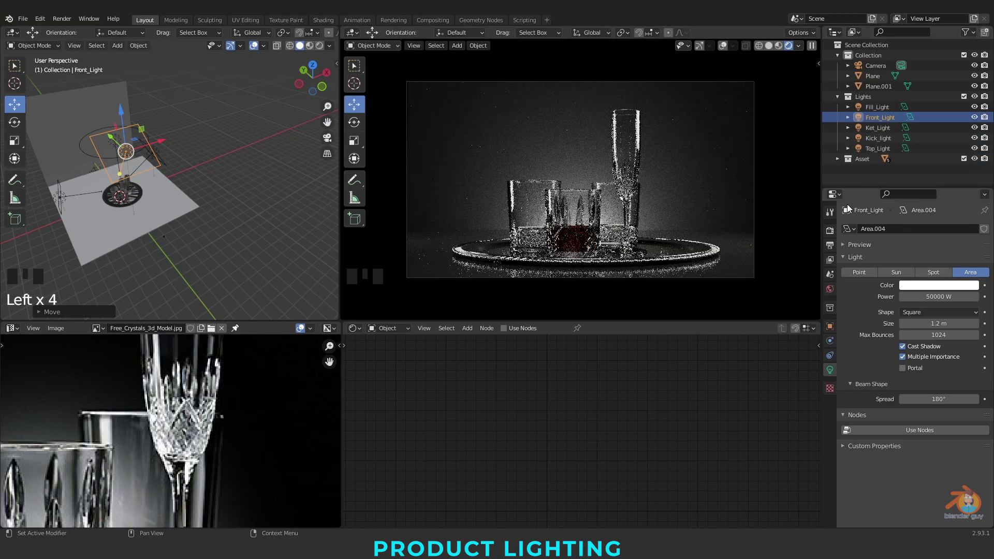
# - Darken the base color of both the floor plane's and the background plane's materials to an HSV value of 0.01
pyautogui.scroll(-6, 85, 439)
pyautogui.moveTo(228, 259); pyautogui.dragTo(225, 145, button='middle')
pyautogui.moveTo(244, 267); pyautogui.dragTo(257, 267, button='middle')
pyautogui.click(435, 241)
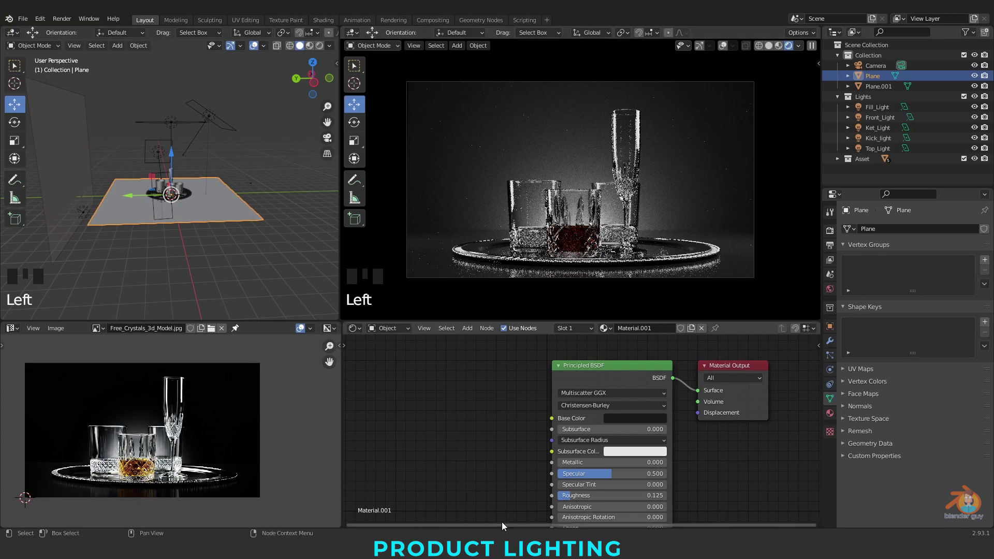
pyautogui.click(648, 419)
pyautogui.click(647, 393)
pyautogui.write('0.01')
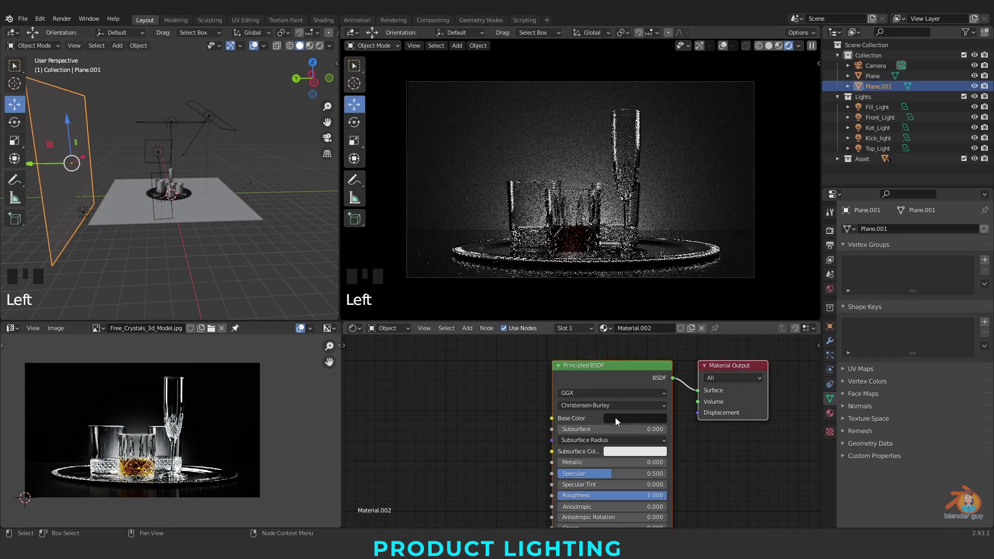
pyautogui.click(616, 417)
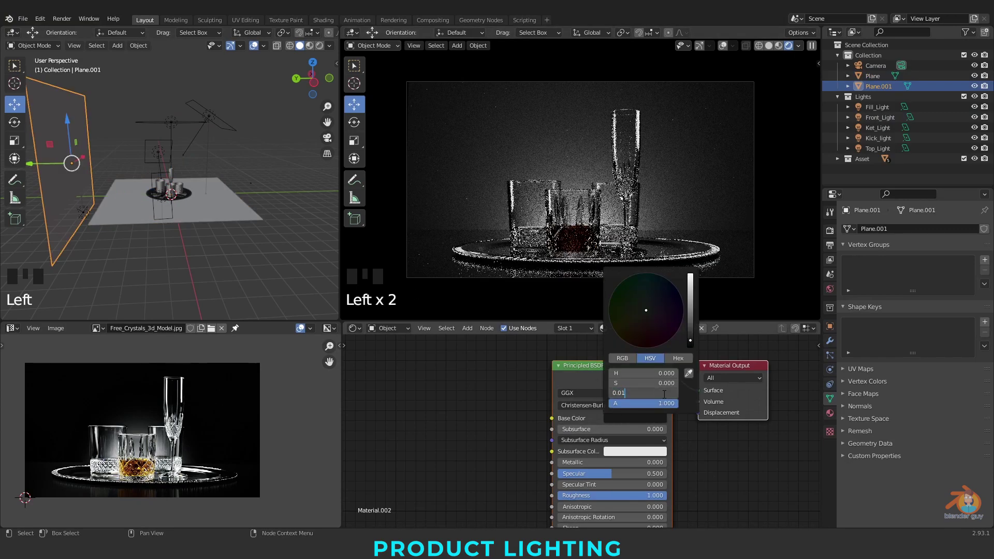
pyautogui.press('KP_1')
# - Set the scene's color management look to Very High Contrast
pyautogui.click(830, 230)
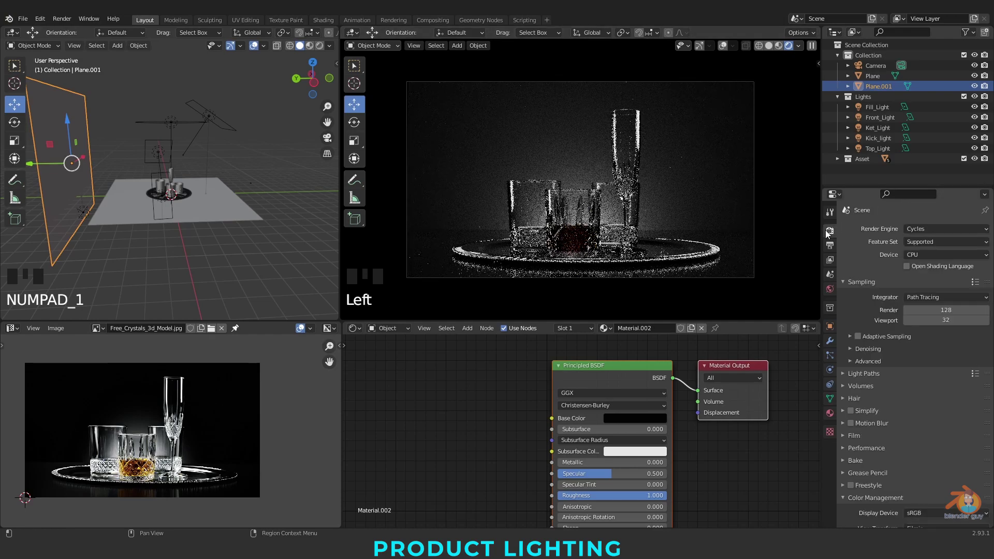
pyautogui.scroll(-7, 912, 415)
pyautogui.click(919, 469)
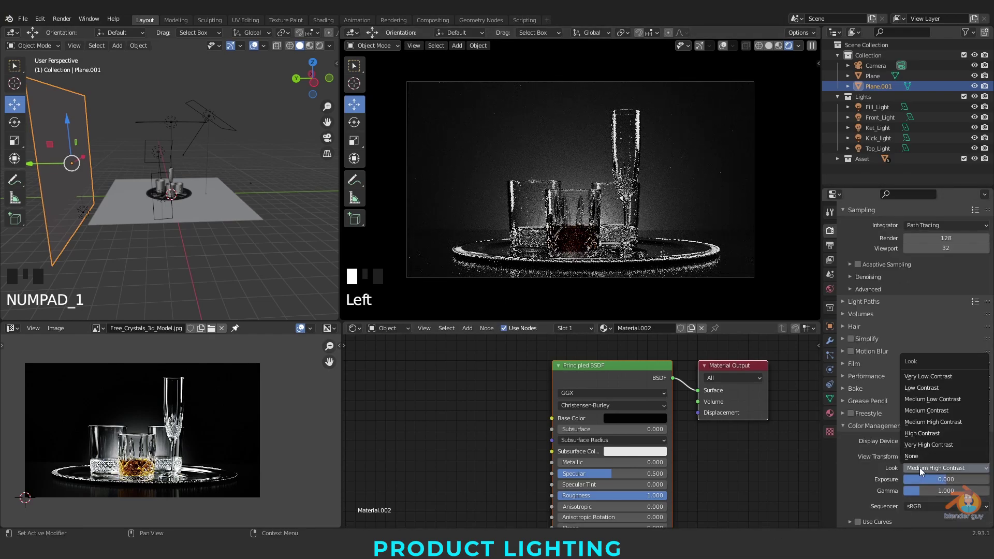
pyautogui.click(929, 445)
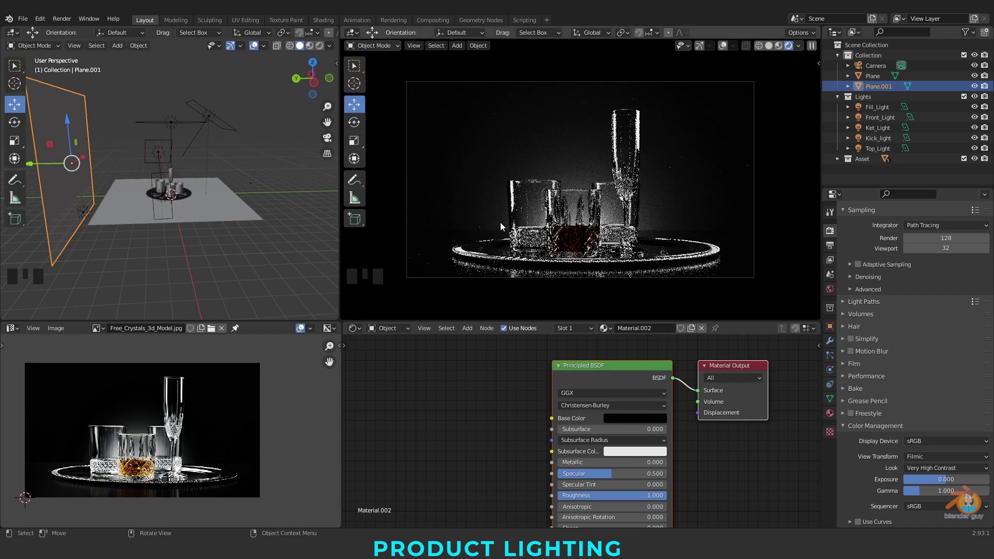
# - Set the crystal plate's METAL material to a base color value of 0.6 and a roughness of 0.15
pyautogui.click(547, 211)
pyautogui.moveTo(526, 405); pyautogui.dragTo(604, 397, button='middle')
pyautogui.scroll(-3, 688, 442)
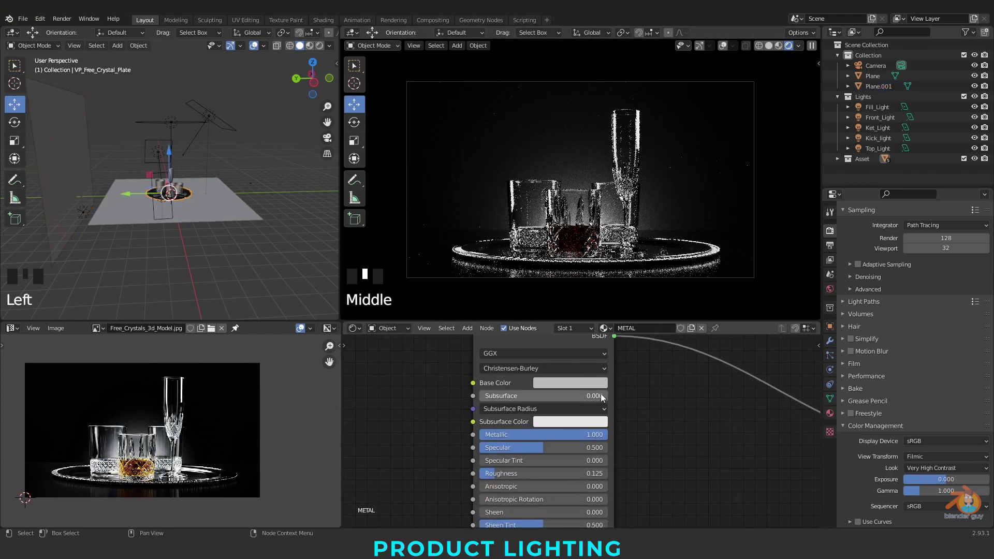
pyautogui.click(601, 383)
pyautogui.click(606, 355)
pyautogui.write('0.6')
pyautogui.press('Return')
pyautogui.click(569, 474)
pyautogui.write('0.15')
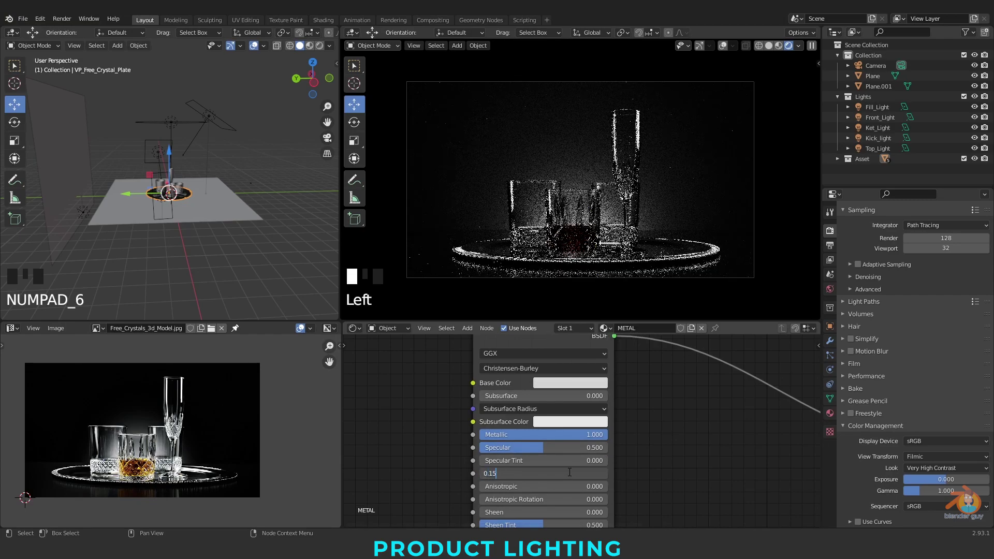
pyautogui.press('Return')
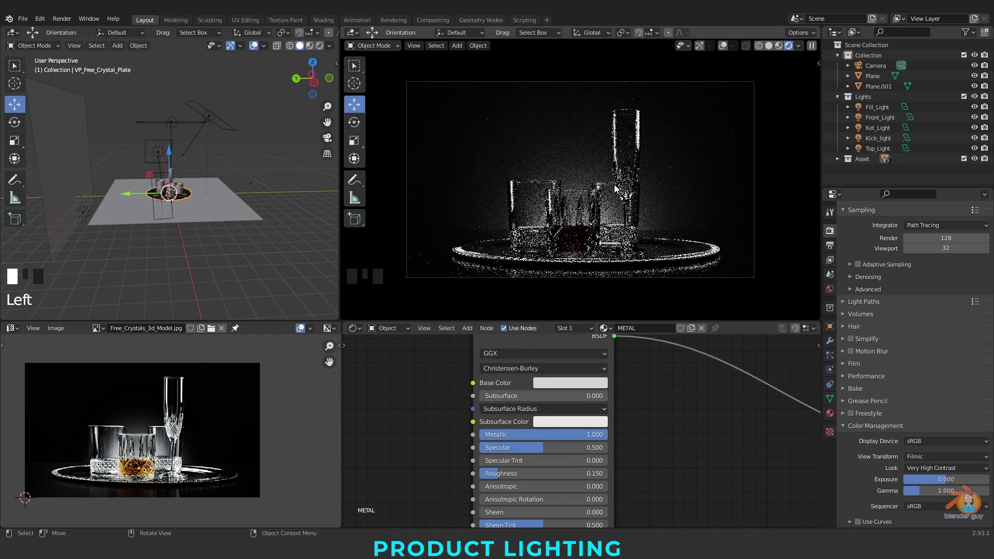
# - Brighten and desaturate the Glass BSDF color of the WHISKEY material to a pale orange-pink
pyautogui.click(570, 230)
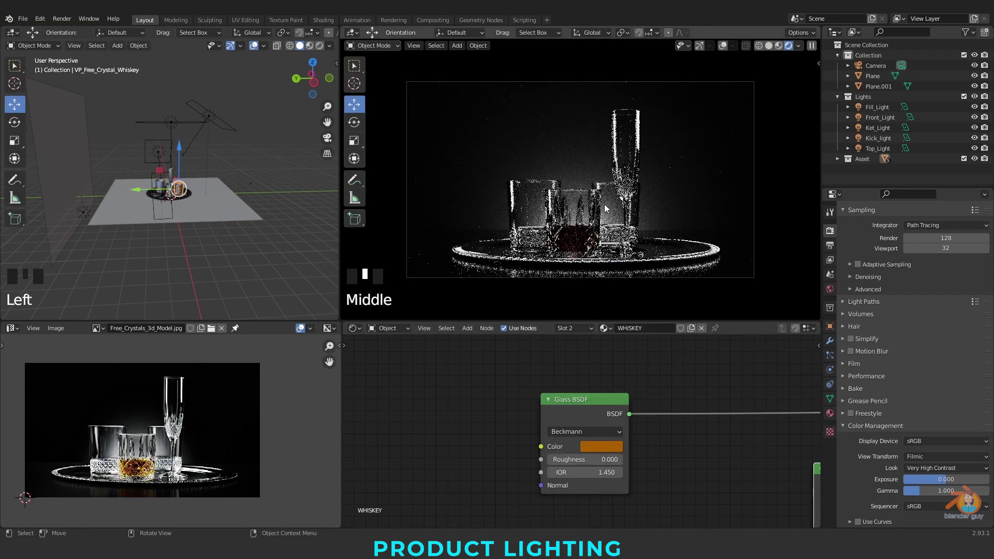
pyautogui.scroll(3, 598, 385)
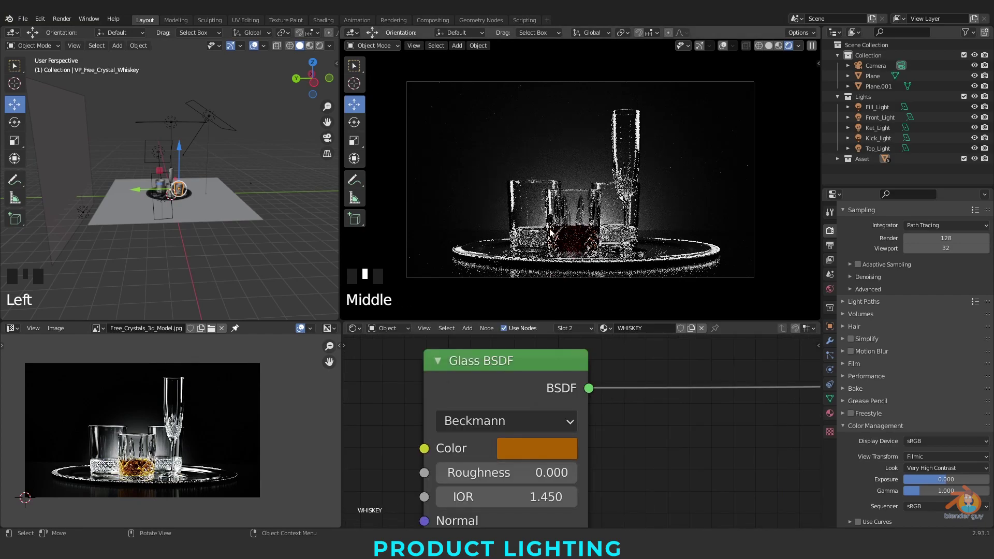
pyautogui.scroll(-5, 644, 415)
pyautogui.moveTo(626, 449); pyautogui.dragTo(572, 420, button='middle')
pyautogui.click(513, 428)
pyautogui.moveTo(641, 217); pyautogui.dragTo(641, 171)
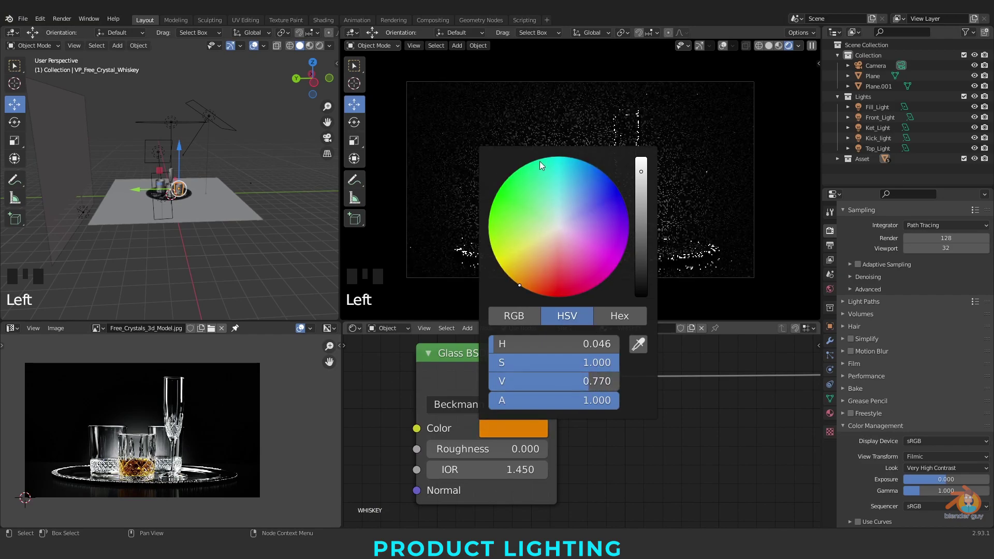
pyautogui.click(513, 428)
pyautogui.moveTo(602, 364); pyautogui.dragTo(549, 364)
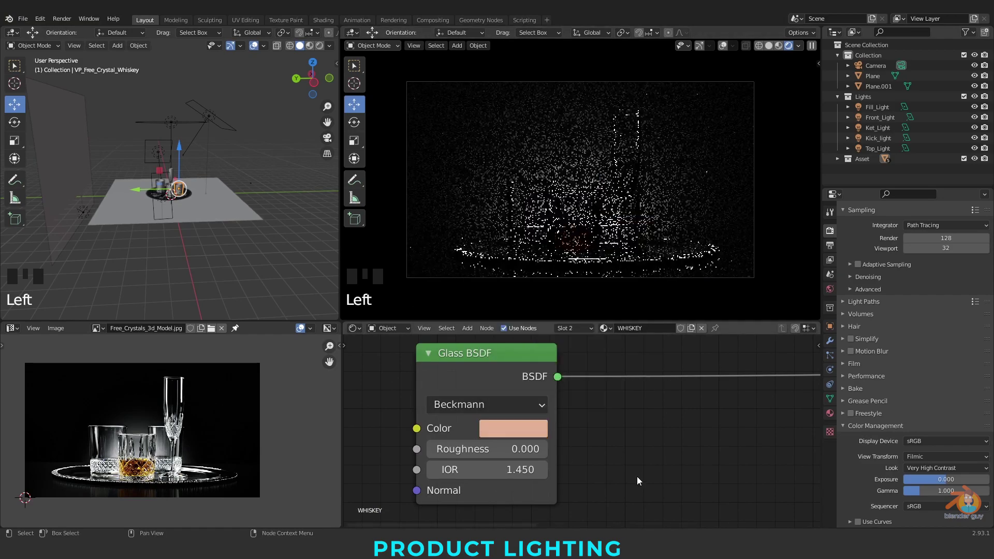
pyautogui.click(520, 428)
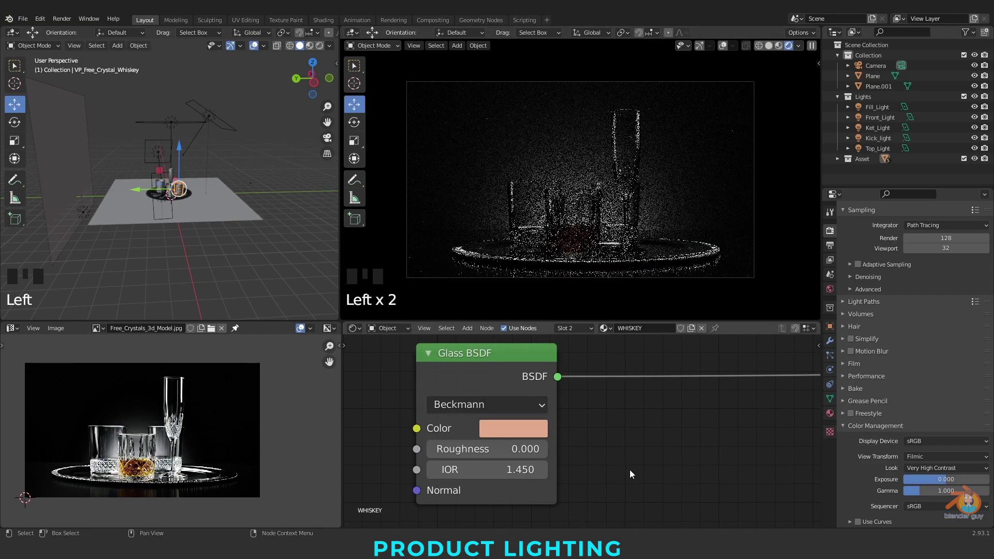
# - Match the second Glass BSDF node's color in the WHISKEY material to the pale orange-pink of the first node
pyautogui.scroll(-3, 631, 473)
pyautogui.moveTo(631, 474); pyautogui.dragTo(695, 463, button='middle')
pyautogui.scroll(6, 701, 468)
pyautogui.click(630, 416)
pyautogui.moveTo(630, 416); pyautogui.dragTo(520, 434)
pyautogui.click(625, 481)
pyautogui.hotkey('ctrl', 'v')
pyautogui.keyDown('ctrl'); pyautogui.keyDown('shift'); pyautogui.scroll(3, 588, 467); pyautogui.keyUp('shift'); pyautogui.keyUp('ctrl')
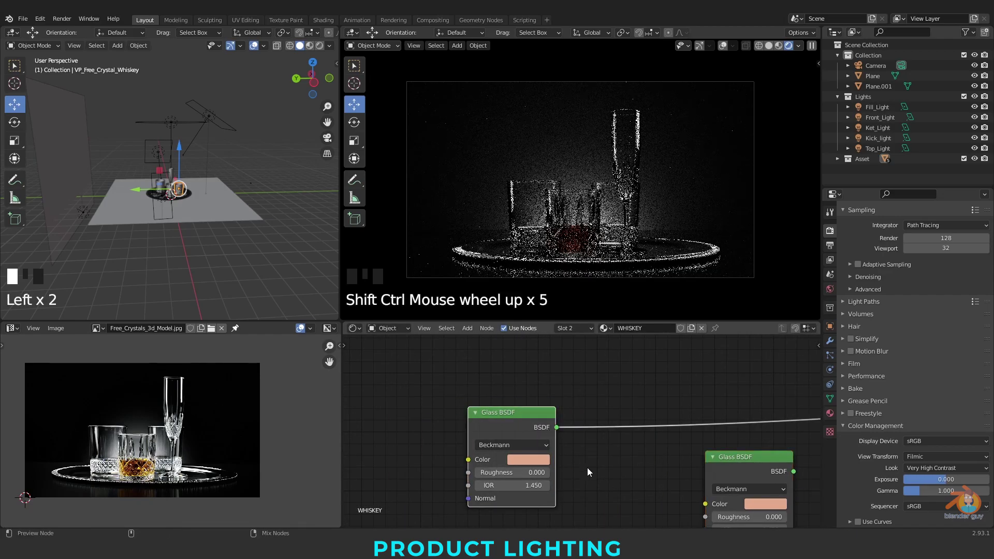
# - Change the first Glass BSDF node's color in the WHISKEY material to a bright amber yellow-orange
pyautogui.click(574, 430)
pyautogui.click(606, 295)
pyautogui.scroll(2, 580, 207)
pyautogui.keyDown('shift'); pyautogui.moveTo(580, 207); pyautogui.dragTo(598, 197, button='middle'); pyautogui.keyUp('shift')
pyautogui.scroll(3, 631, 234)
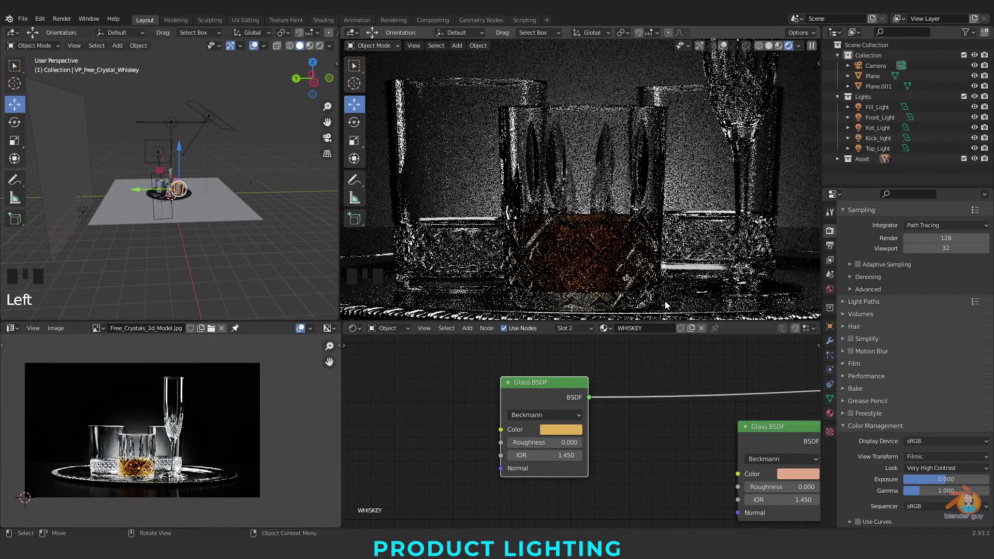
pyautogui.click(561, 429)
pyautogui.click(590, 290)
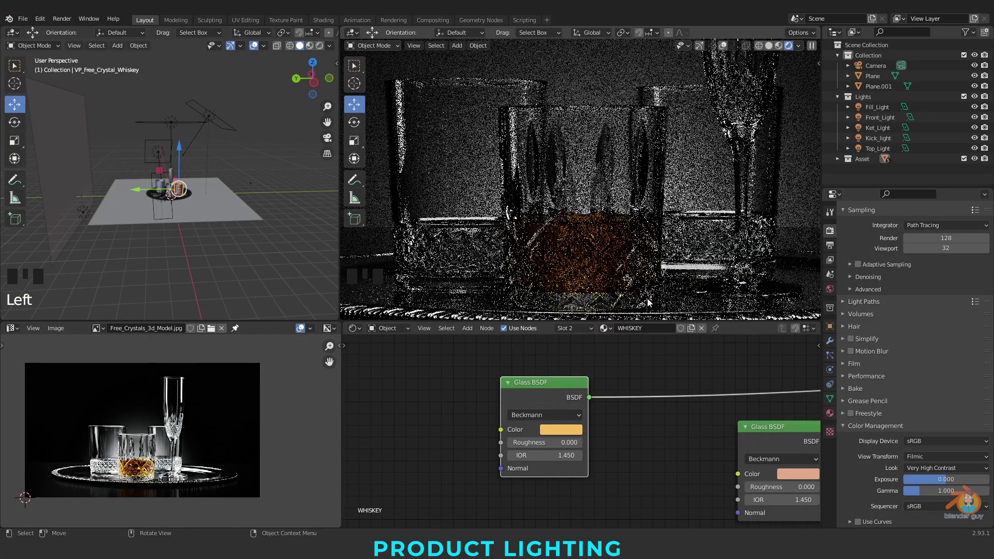
# - Examine the whiskey in the reference photo up close and compare it with the full rendered view
pyautogui.scroll(5, 133, 487)
pyautogui.moveTo(135, 486); pyautogui.dragTo(198, 470, button='middle')
pyautogui.scroll(4, 223, 386)
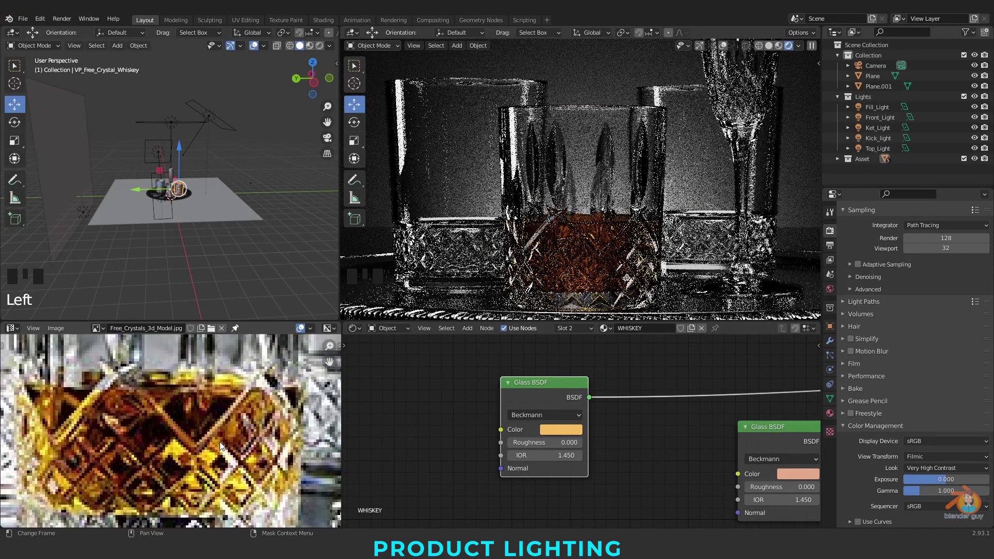
pyautogui.scroll(-5, 707, 155)
pyautogui.scroll(3, 707, 165)
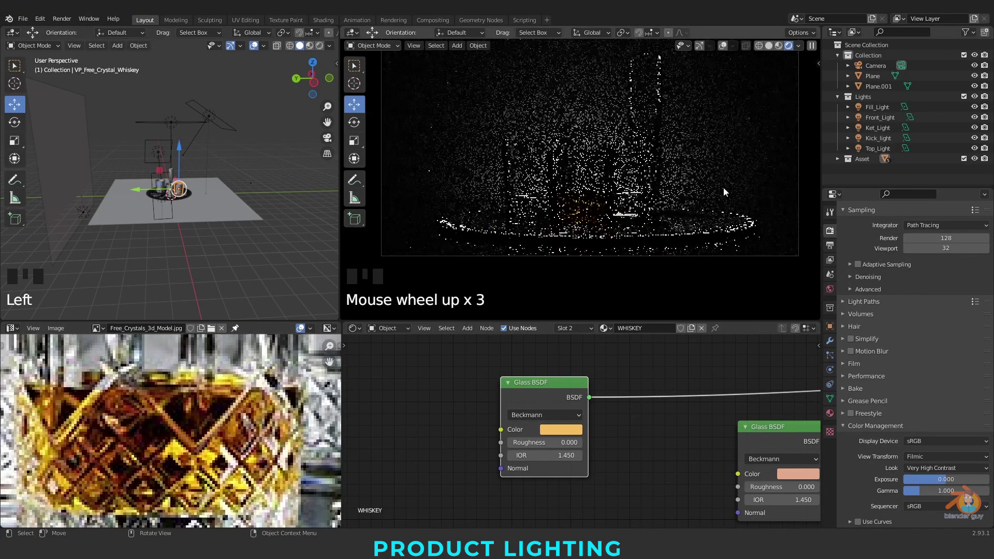
pyautogui.keyDown('shift'); pyautogui.moveTo(708, 166); pyautogui.dragTo(709, 218, button='middle'); pyautogui.keyUp('shift')
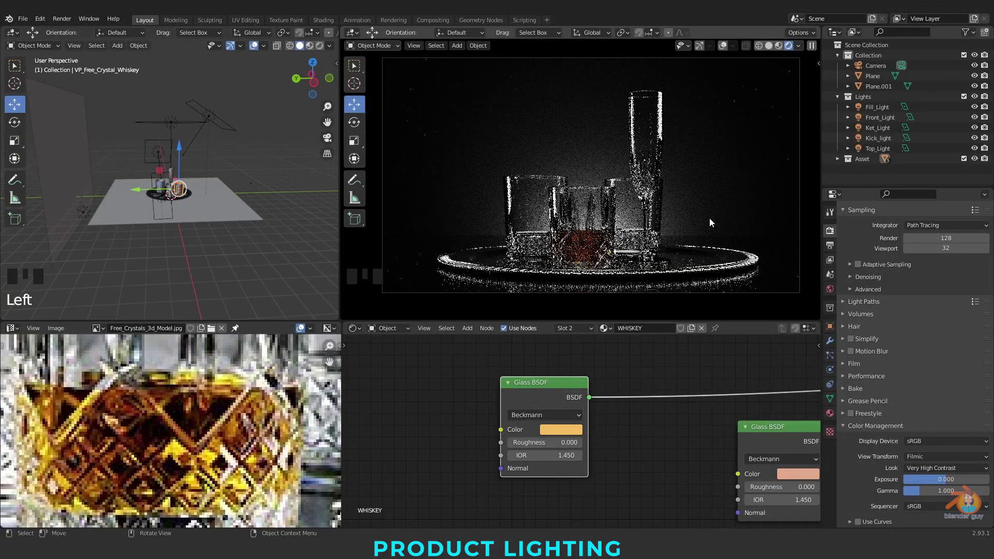
# - Enable depth of field on the scene camera and pick the whiskey glass as its focus object
pyautogui.scroll(-8, 122, 400)
pyautogui.moveTo(466, 404); pyautogui.dragTo(397, 424, button='middle')
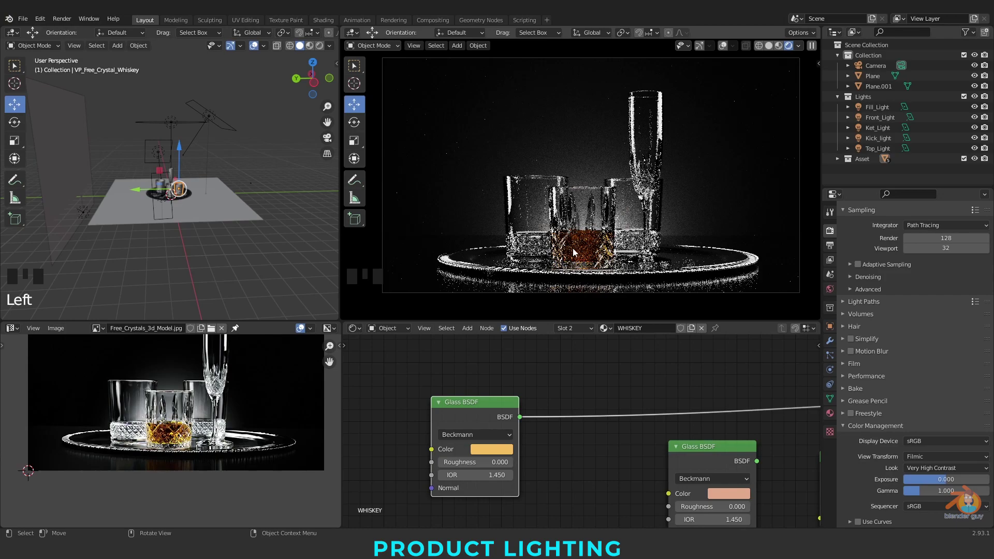
pyautogui.click(880, 64)
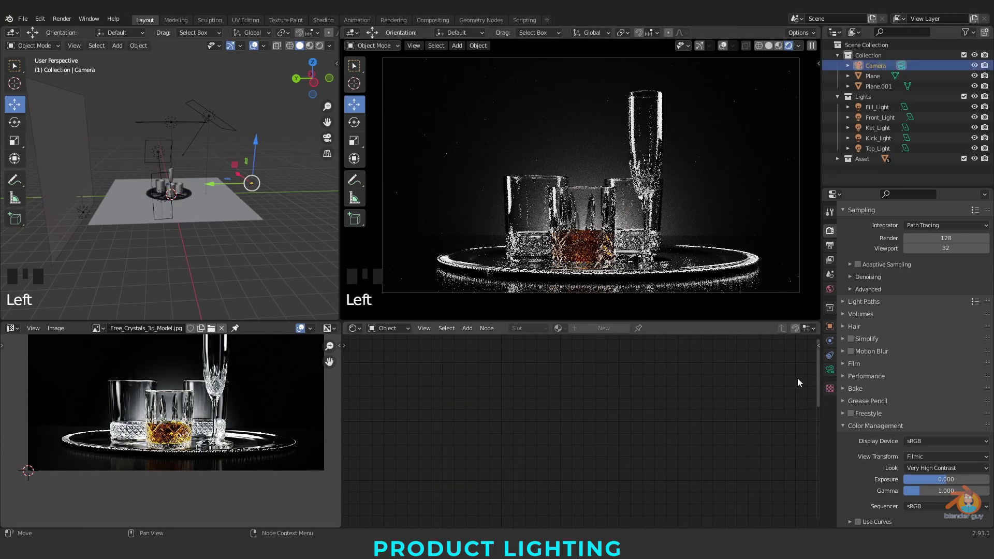
pyautogui.click(830, 371)
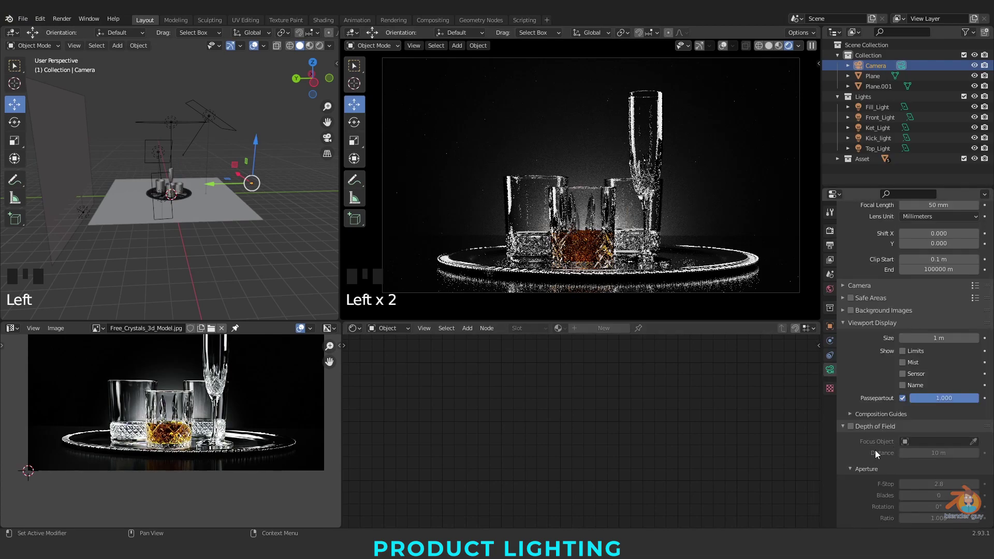
pyautogui.click(851, 427)
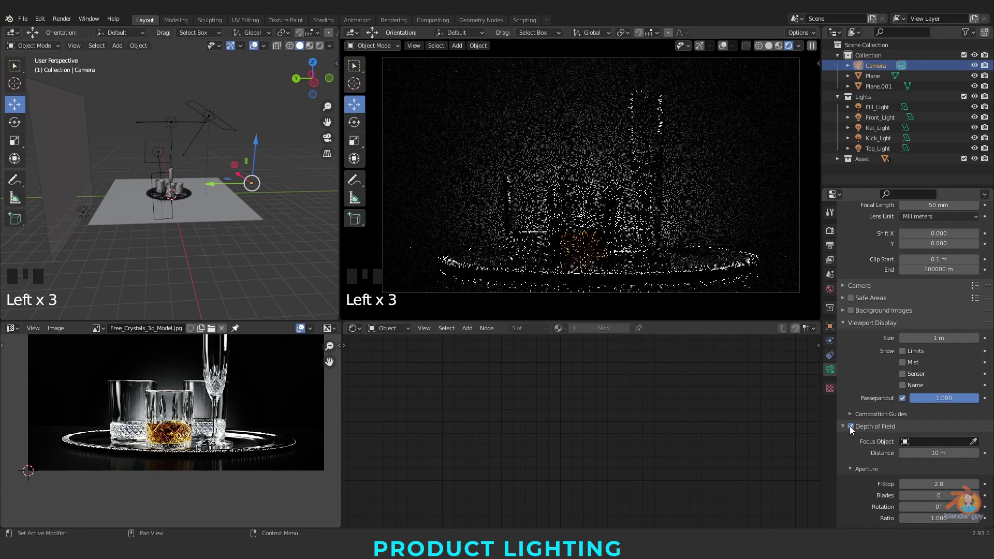
pyautogui.click(974, 442)
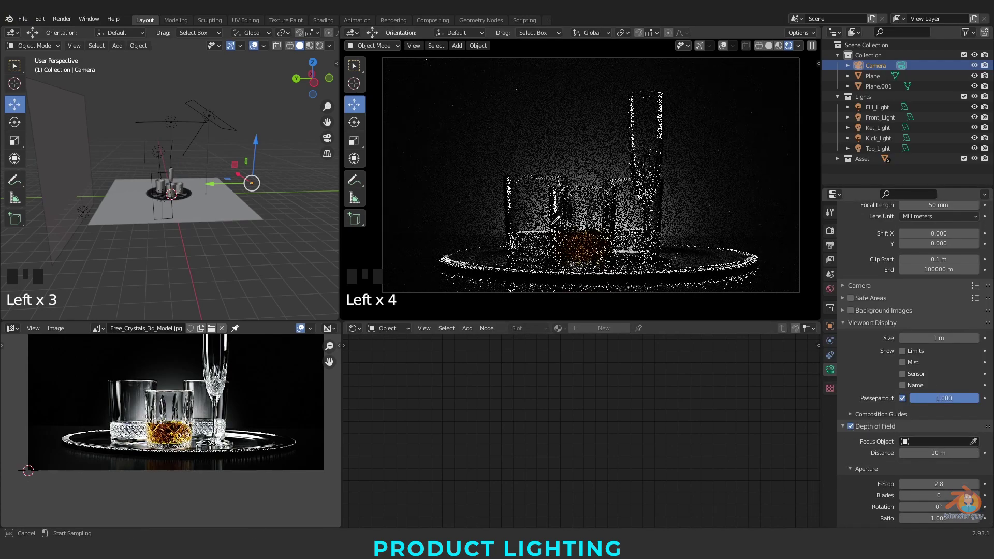
pyautogui.click(584, 207)
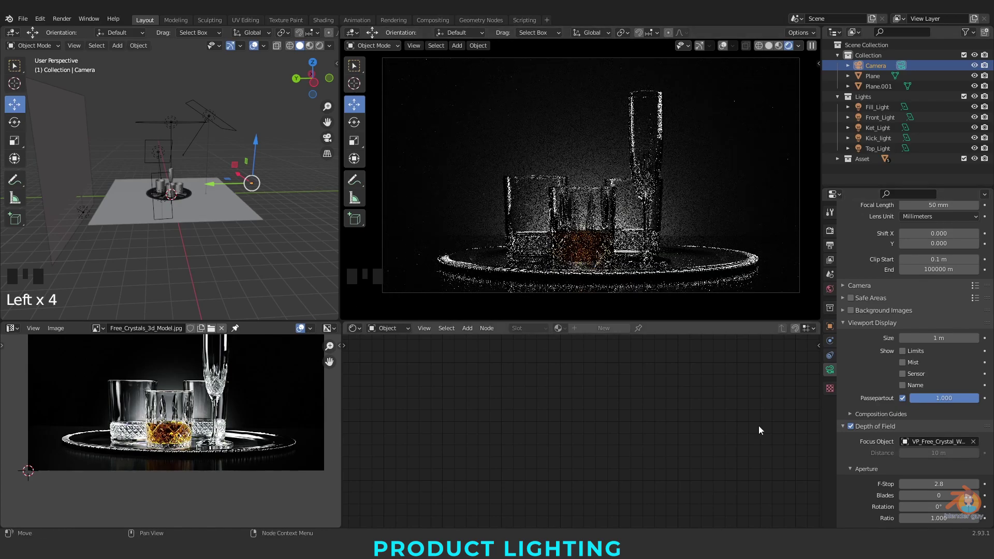
# - Set the camera's depth of field F-Stop to 1.4
pyautogui.click(946, 484)
pyautogui.write('1')
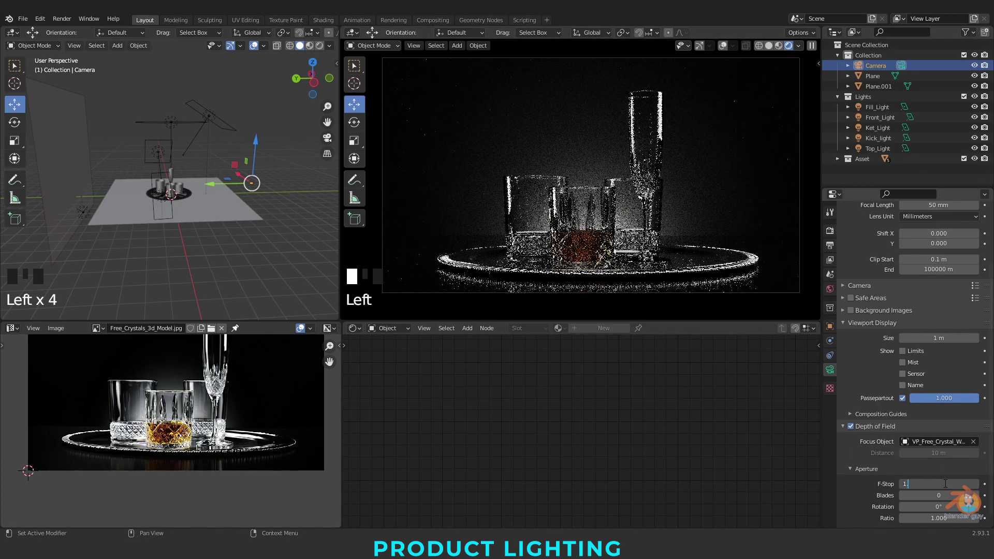
pyautogui.write('.4')
pyautogui.press('Return')
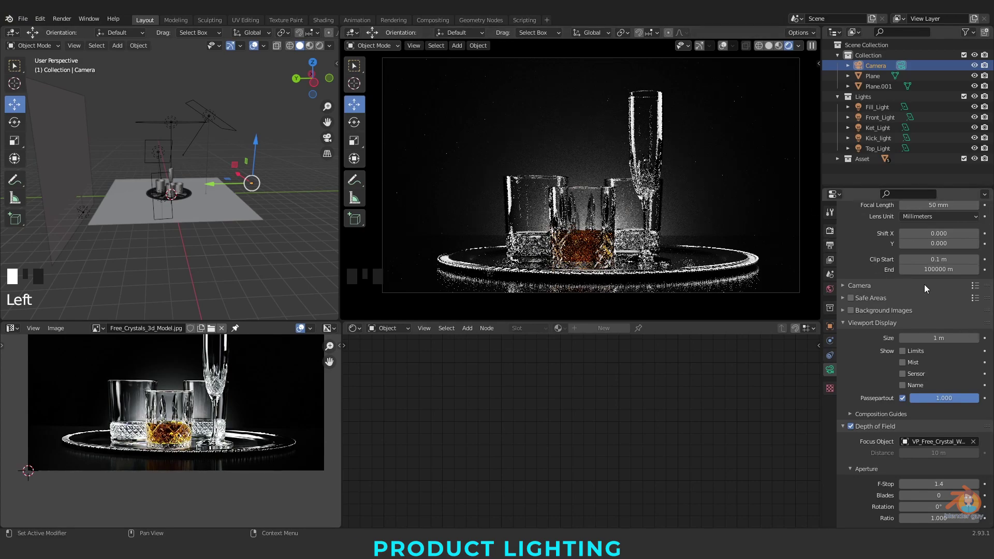
# - Set the light path maximum bounces to 64 total and 16 diffuse
pyautogui.scroll(7, 931, 321)
pyautogui.click(830, 231)
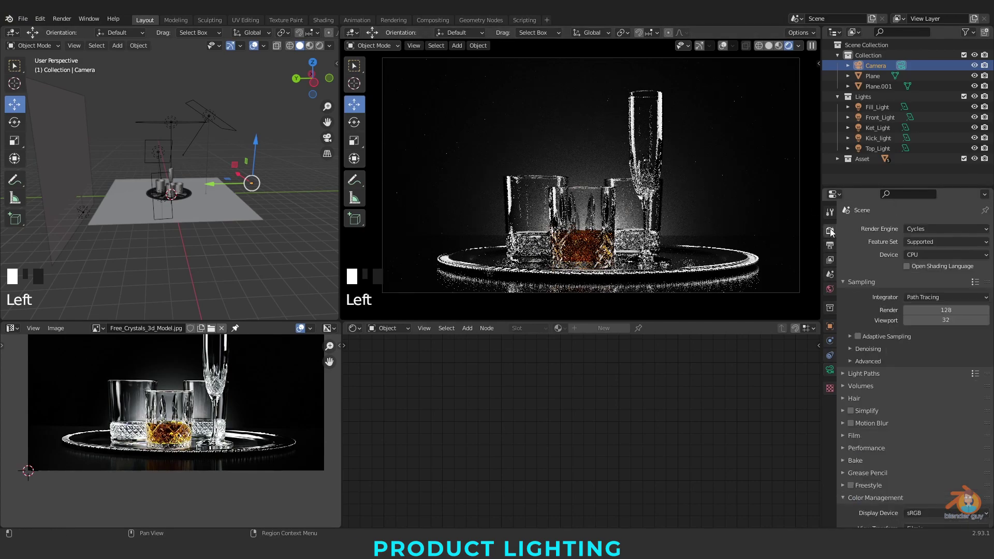
pyautogui.click(867, 448)
pyautogui.scroll(-5, 883, 367)
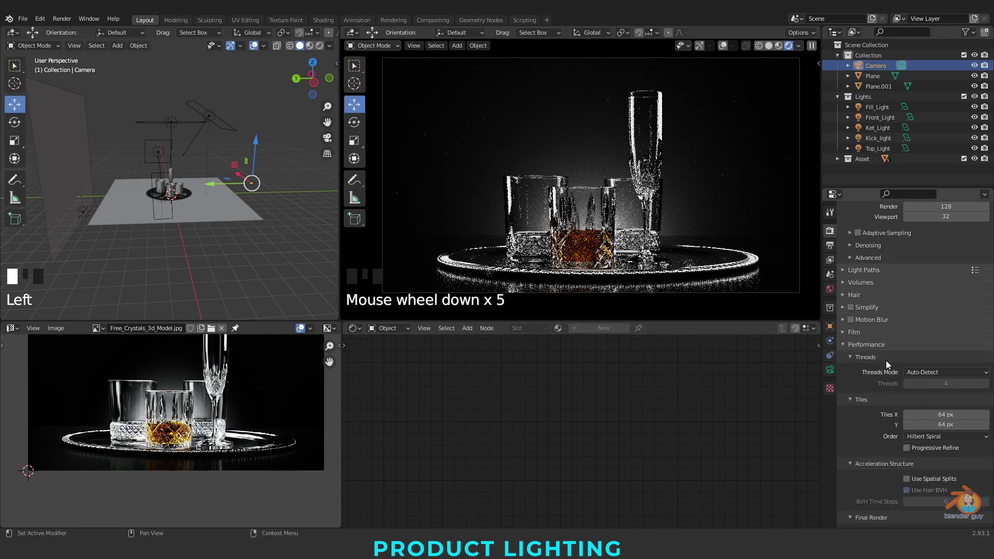
pyautogui.click(853, 345)
pyautogui.click(864, 301)
pyautogui.click(956, 330)
pyautogui.write('64')
pyautogui.press('Return')
pyautogui.click(952, 342)
pyautogui.write('16')
# - Set the glossy, transparency and transmission maximum bounces to 32 each
pyautogui.click(952, 353)
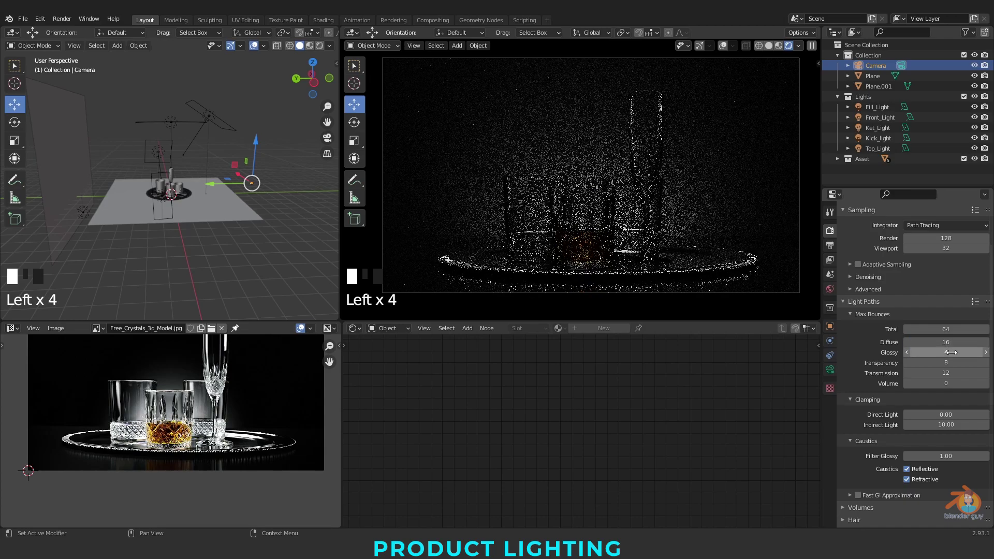
pyautogui.write('32')
pyautogui.press('Return')
pyautogui.click(956, 362)
pyautogui.write('32')
pyautogui.press('Return')
pyautogui.click(955, 373)
pyautogui.write('2')
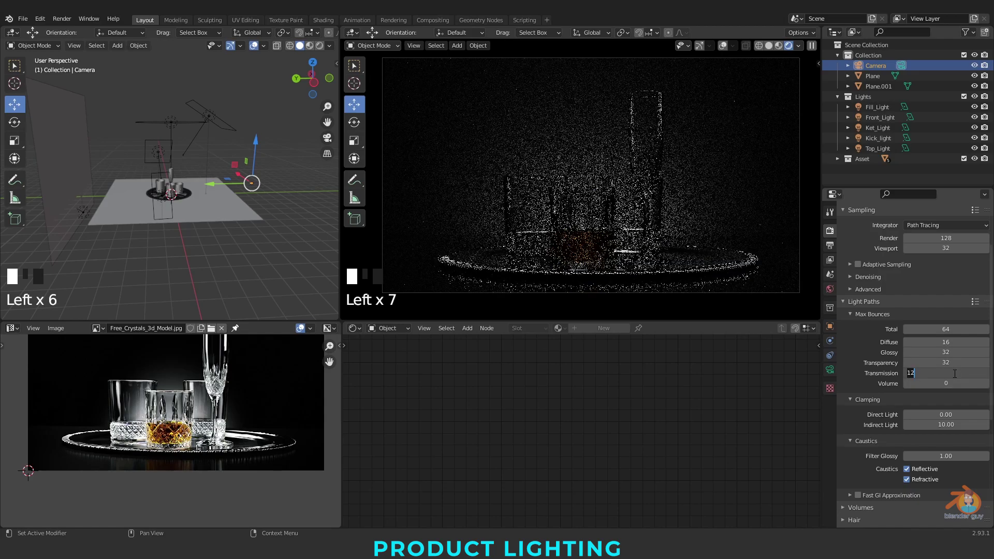
pyautogui.write('3')
pyautogui.press('BackSpace')
pyautogui.press('BackSpace')
pyautogui.write('32')
pyautogui.press('Return')
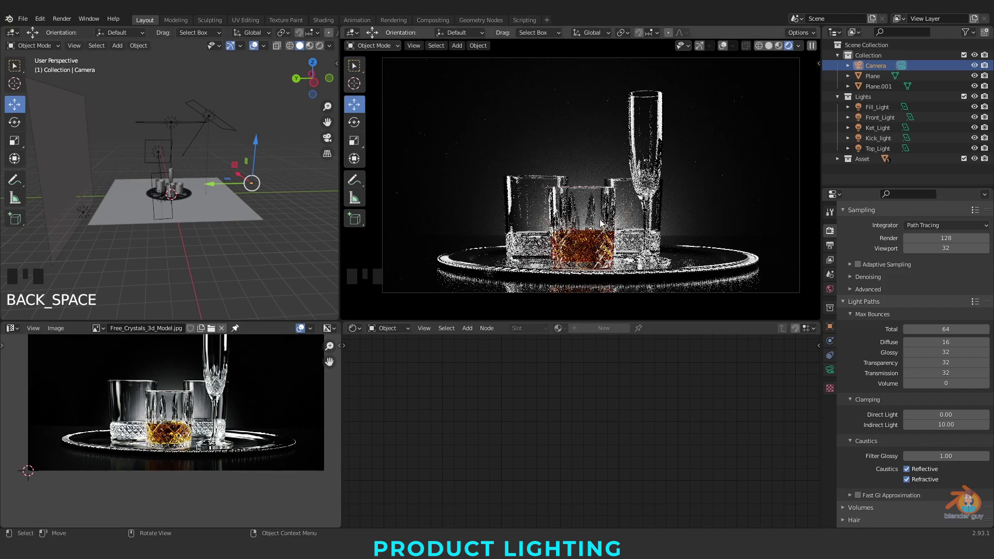
# - Lower the saturation of the first Glass BSDF node's color in the WHISKEY material to 0.2
pyautogui.click(584, 223)
pyautogui.click(490, 449)
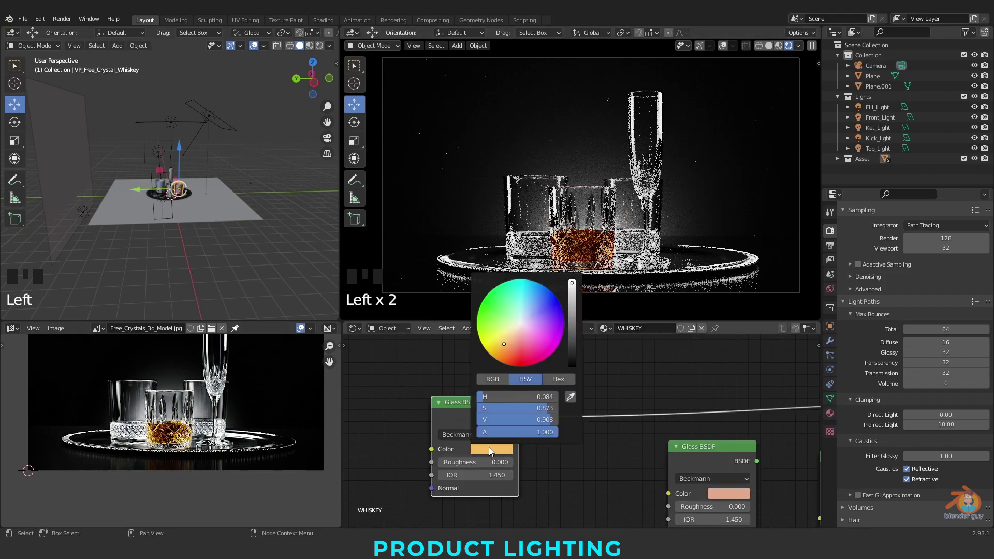
pyautogui.doubleClick(511, 410)
pyautogui.write('0.')
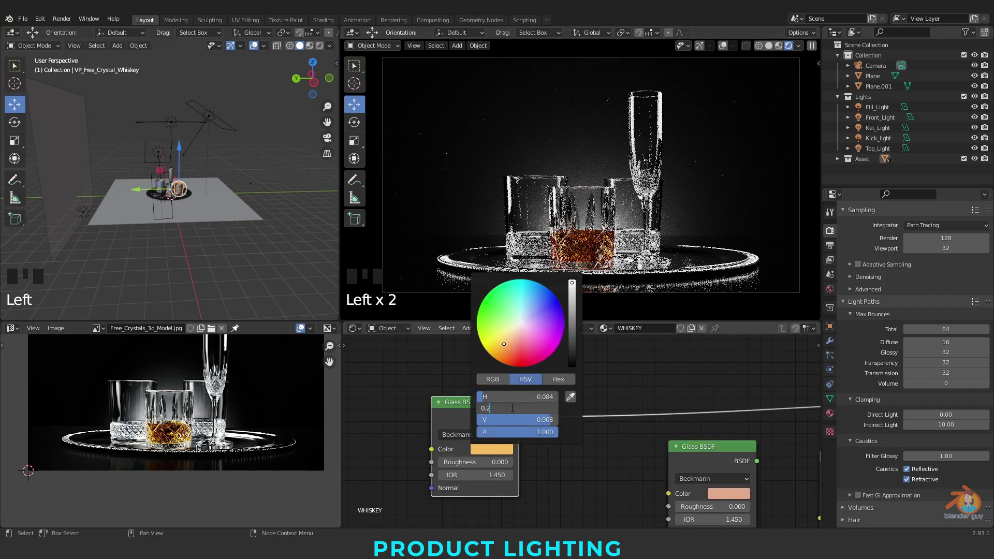
pyautogui.write('2')
pyautogui.press('Return')
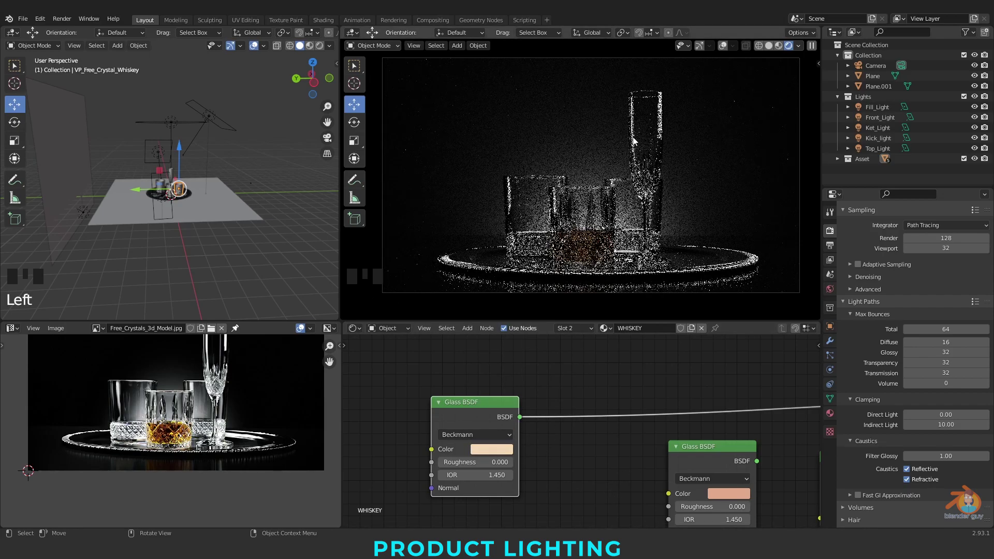
# - Set the output resolution percentage to 50%
pyautogui.scroll(-2, 909, 234)
pyautogui.click(483, 224)
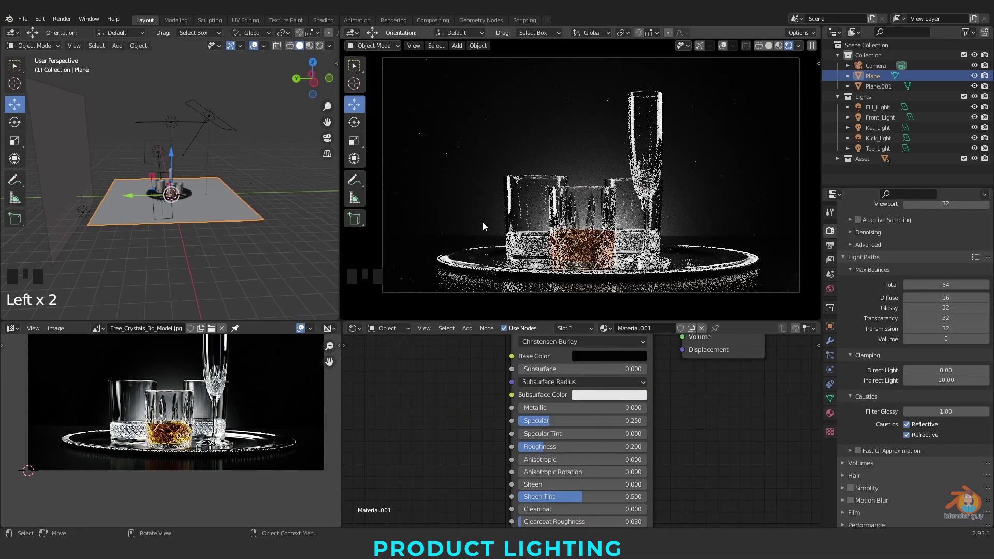
pyautogui.click(830, 244)
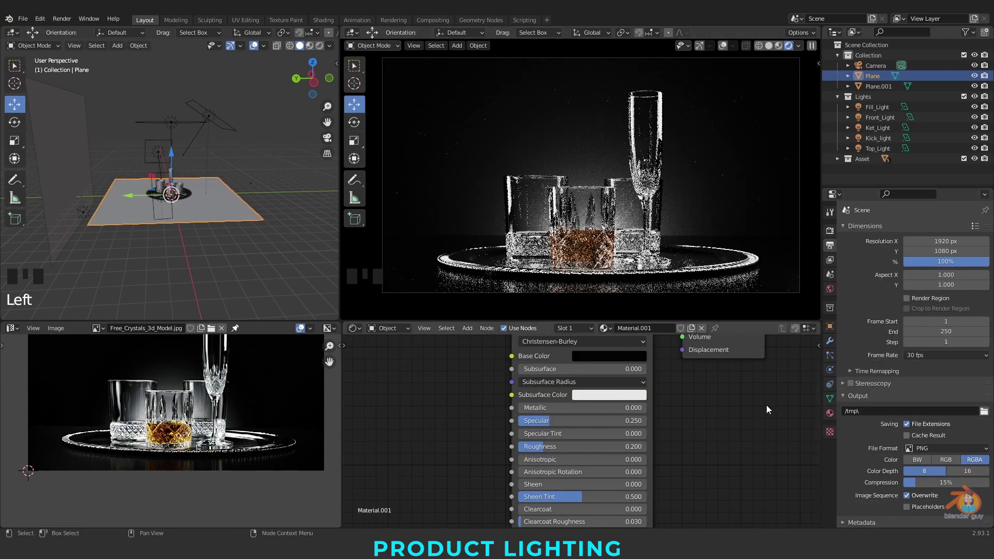
pyautogui.click(830, 231)
pyautogui.click(830, 245)
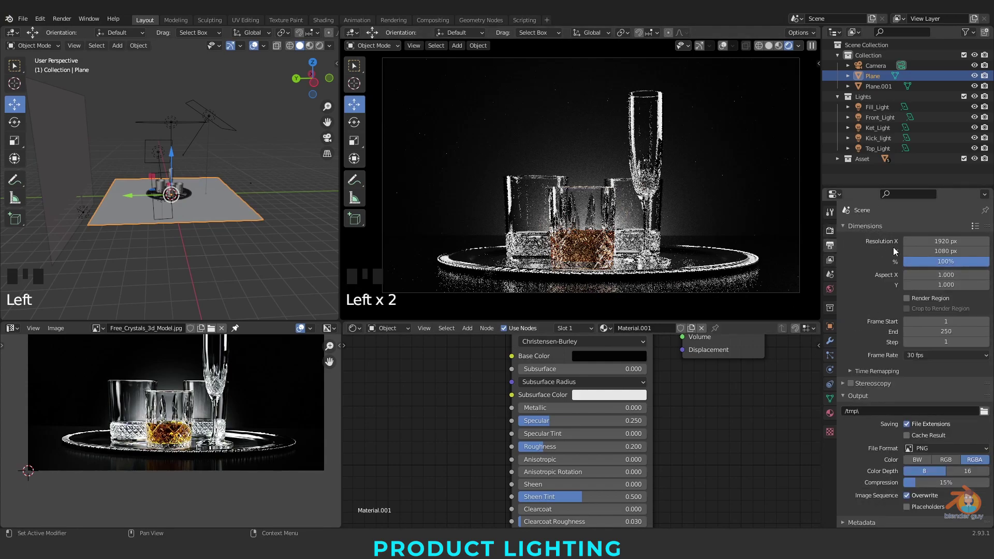
pyautogui.click(947, 259)
pyautogui.write('50')
pyautogui.press('Return')
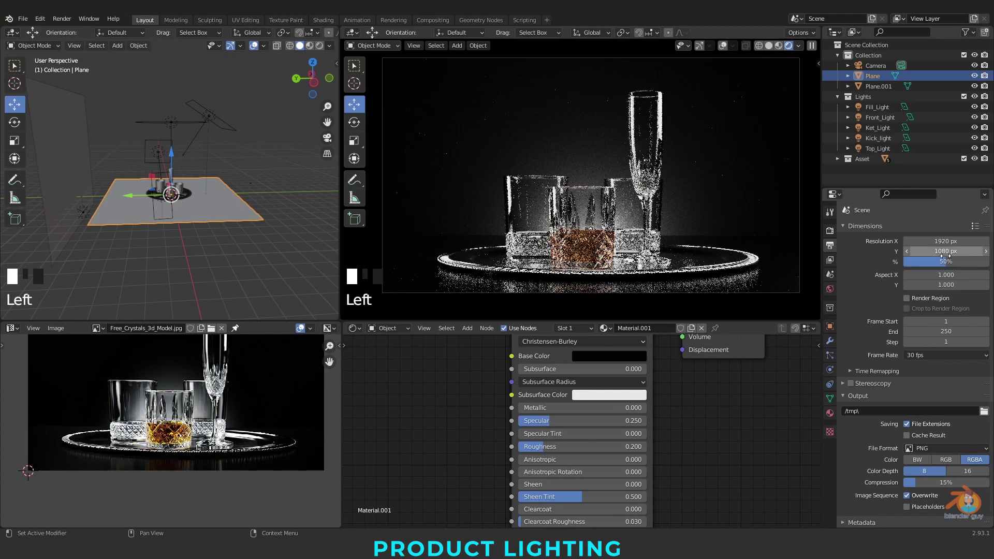
# - Run a test render, examine the rendered glassware tiles up close, and stop the render
pyautogui.press('F12')
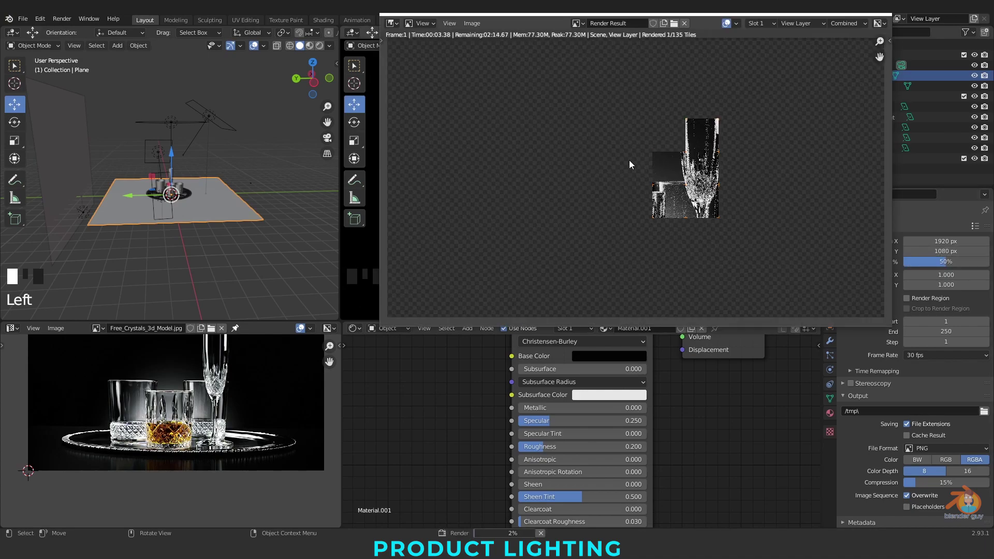
pyautogui.scroll(4, 735, 147)
pyautogui.scroll(-6, 735, 147)
pyautogui.scroll(4, 735, 147)
pyautogui.moveTo(660, 187); pyautogui.dragTo(620, 179, button='middle')
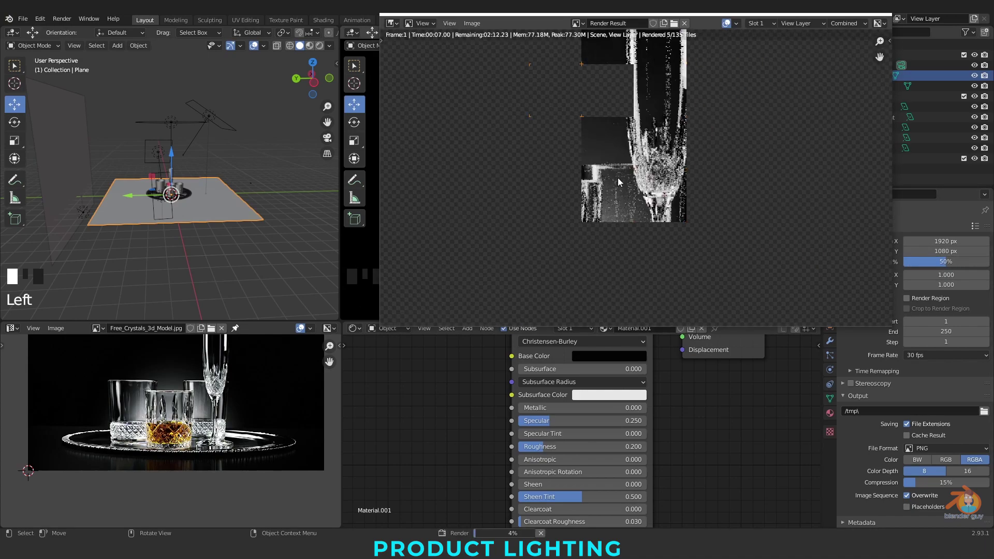
pyautogui.scroll(4, 624, 182)
pyautogui.scroll(-5, 628, 201)
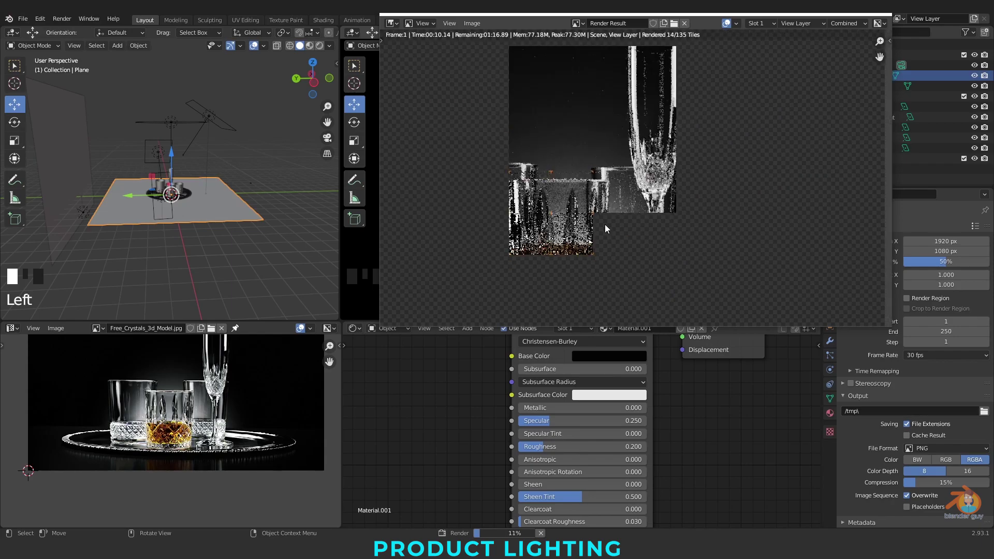
pyautogui.press('Escape')
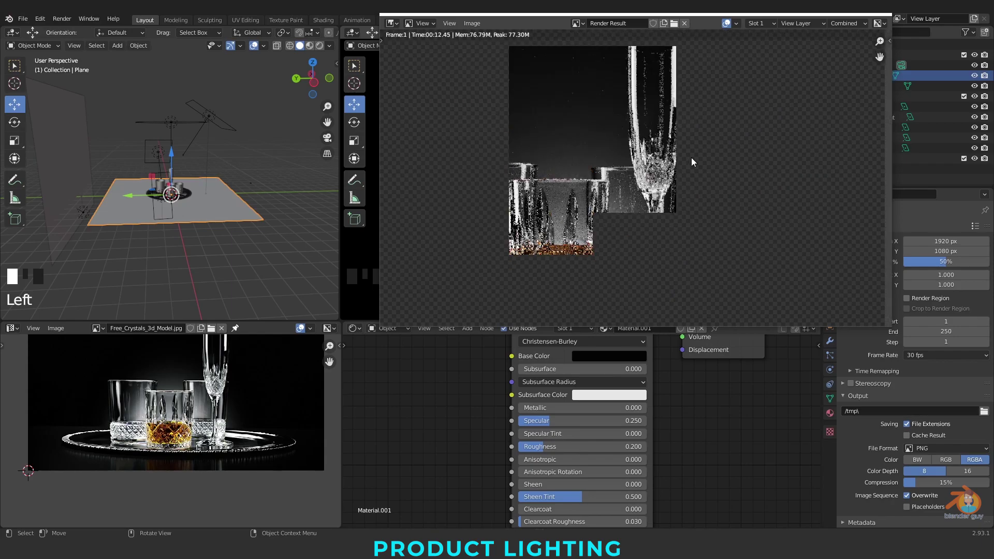
pyautogui.press('Escape')
# - Set the render sample count to 1024
pyautogui.click(831, 230)
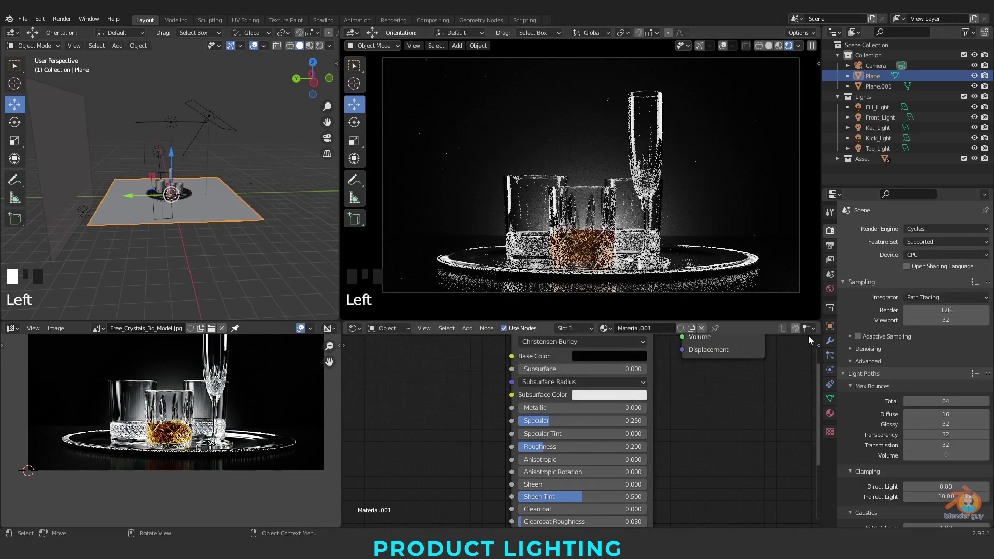
pyautogui.click(959, 310)
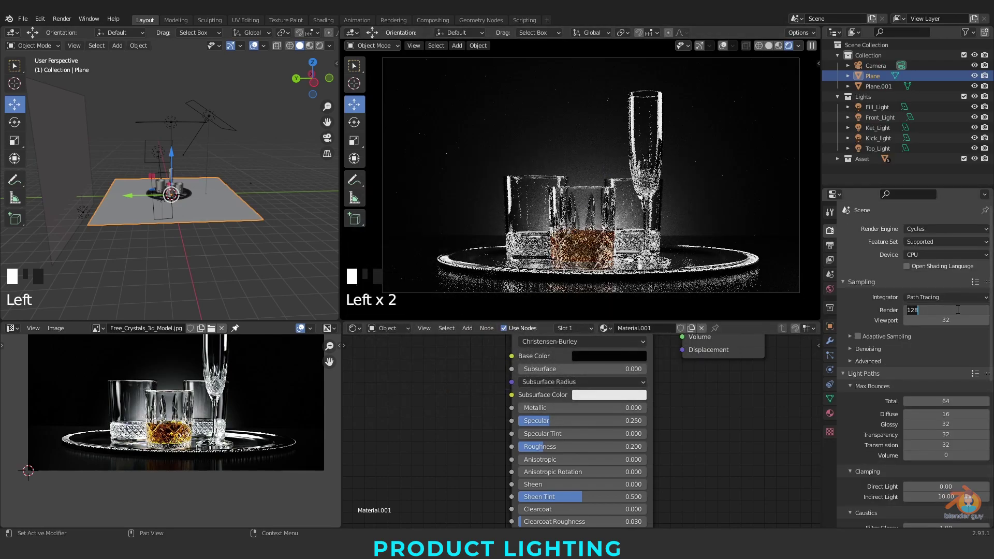
pyautogui.write('102')
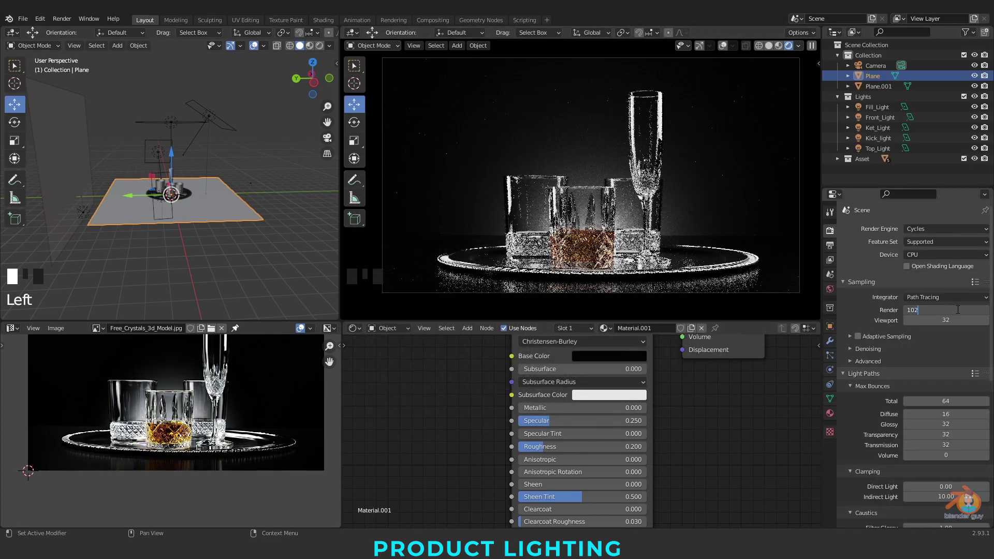
pyautogui.write('4')
pyautogui.press('Return')
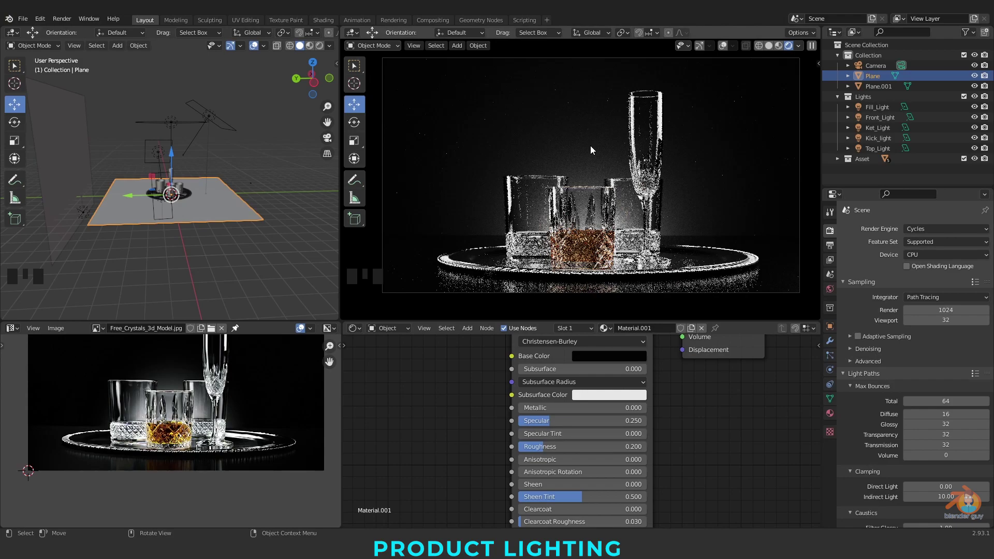
# - Set the render tile size to 8 px in both X and Y in the performance settings
pyautogui.scroll(-6, 886, 339)
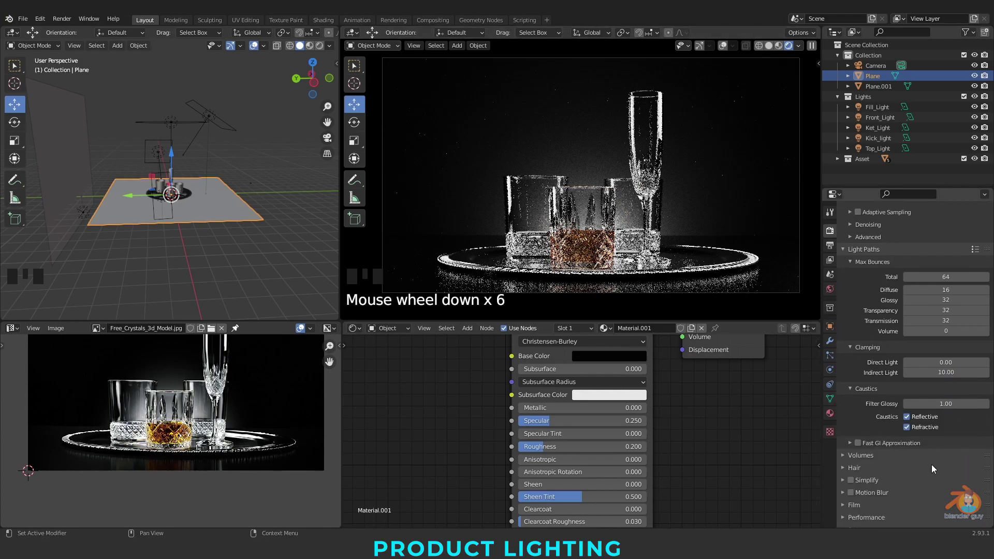
pyautogui.click(876, 518)
pyautogui.scroll(-3, 873, 398)
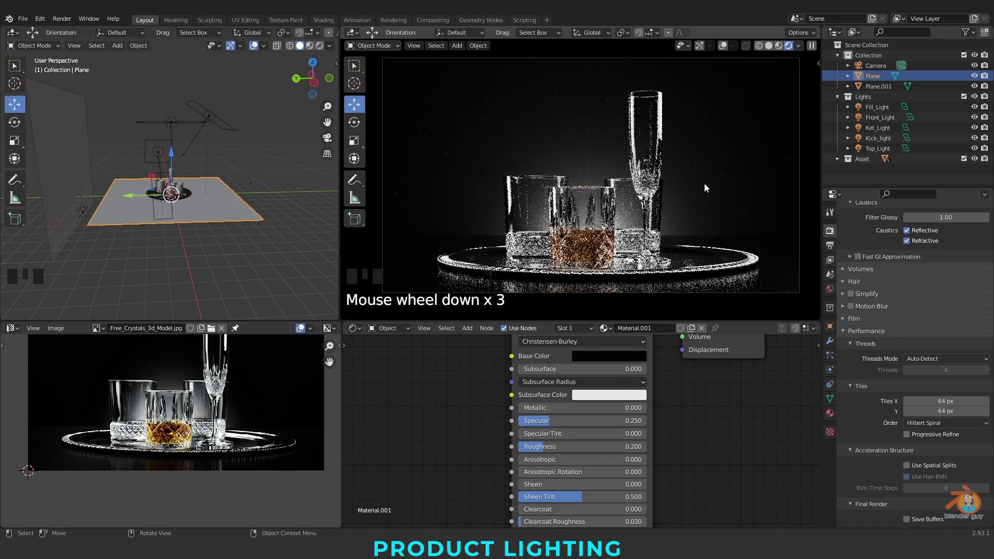
pyautogui.click(957, 402)
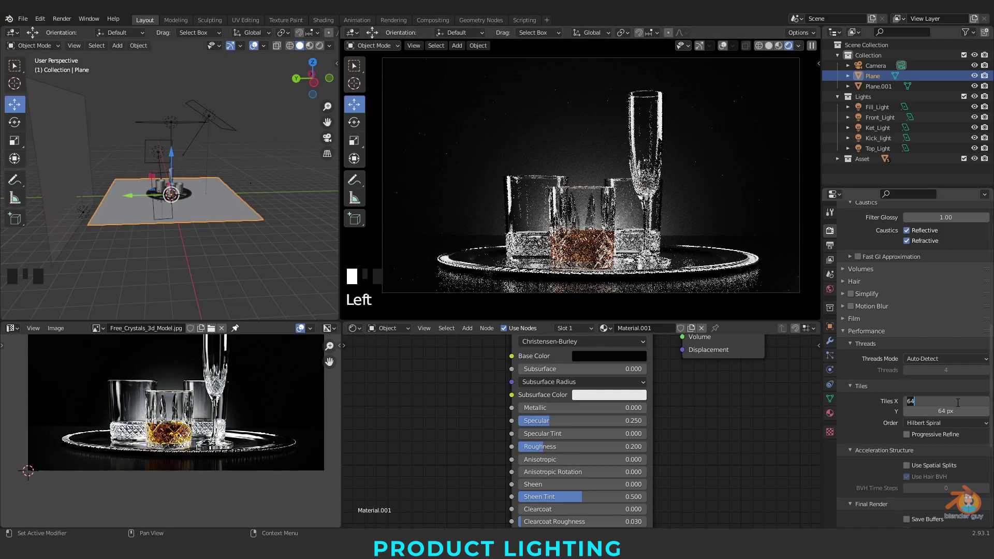
pyautogui.click(957, 411)
pyautogui.write('8')
pyautogui.click(912, 362)
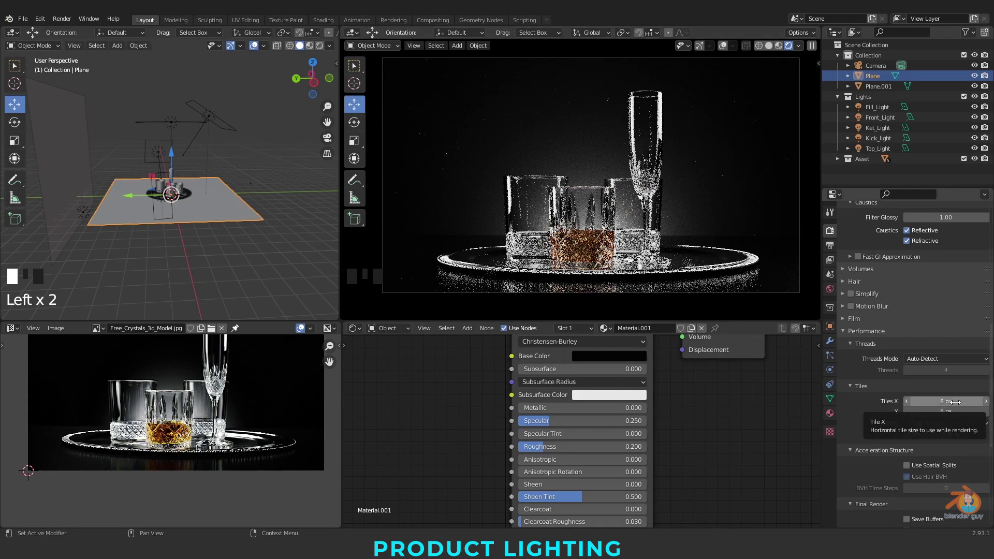
# - Set the render tile order to Center and save the scene file
pyautogui.moveTo(993, 356); pyautogui.dragTo(993, 417)
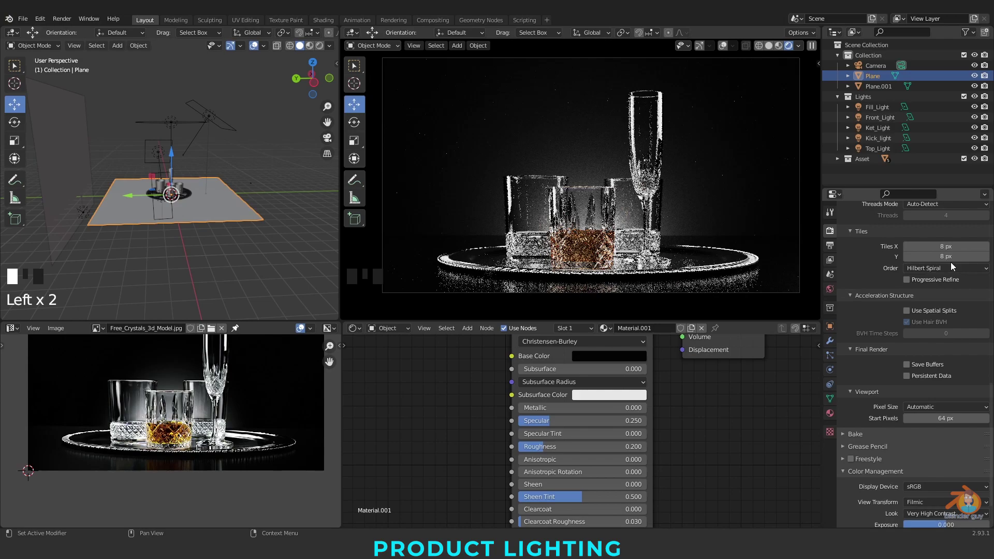
pyautogui.click(934, 268)
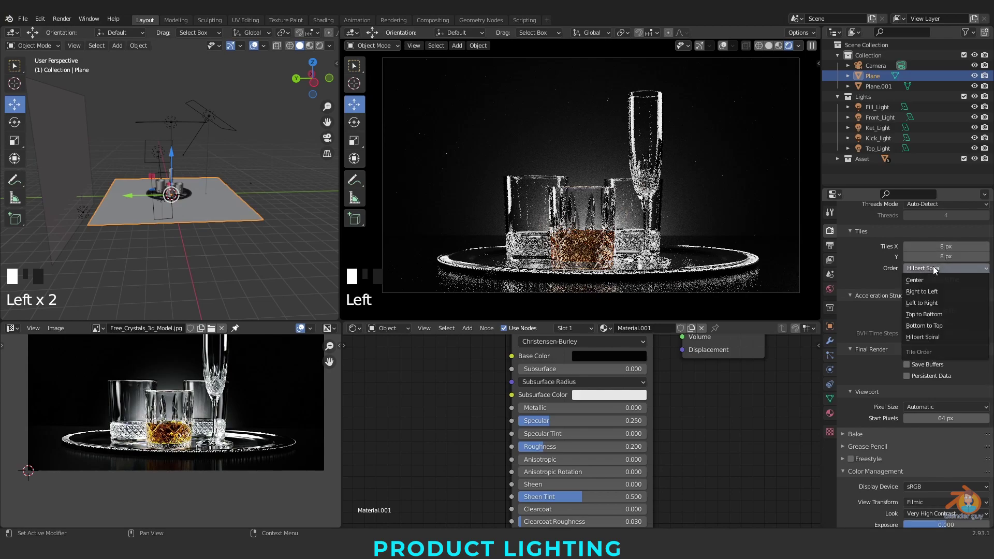
pyautogui.click(914, 281)
pyautogui.click(935, 268)
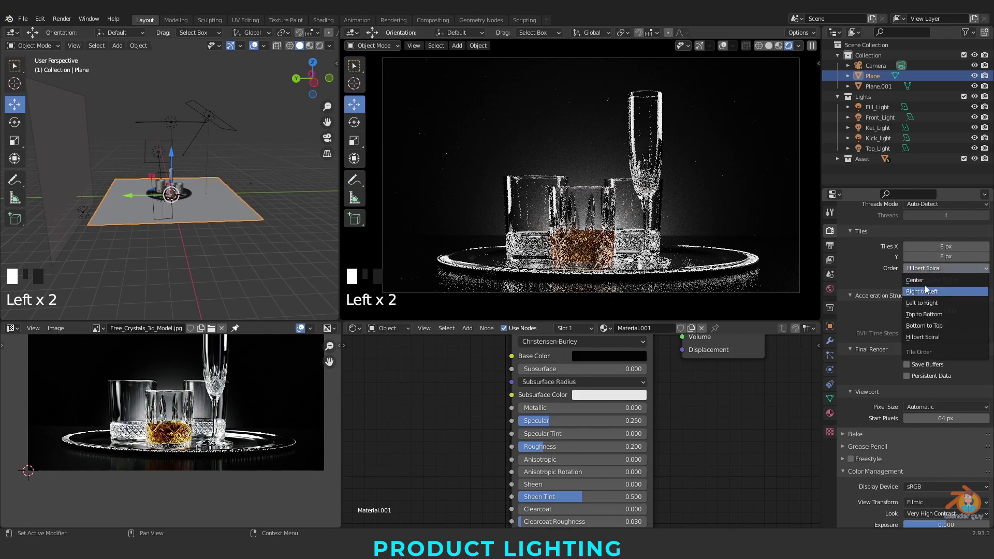
pyautogui.hotkey('ctrl', 's')
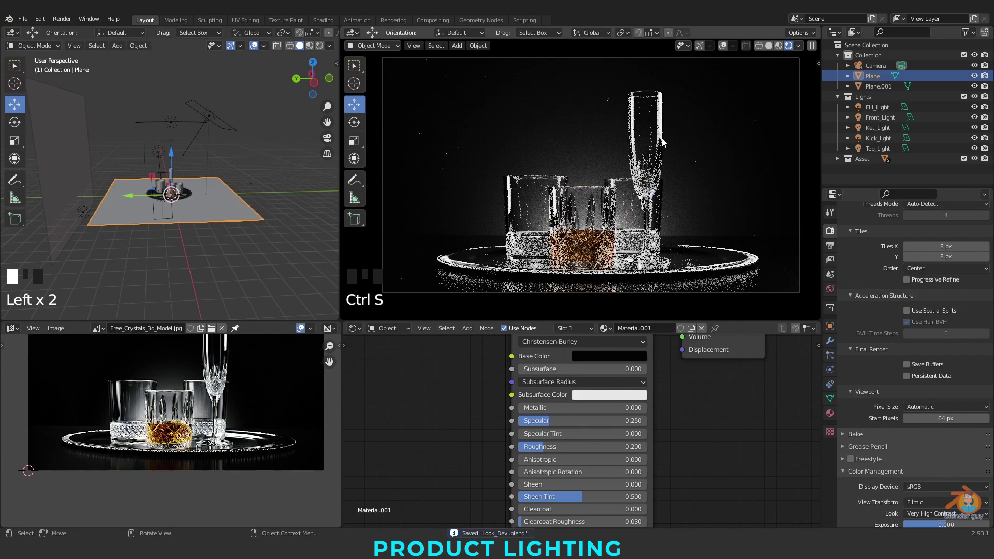
# - Render the image and compare the glassware up close with the reference photo
pyautogui.press('F12')
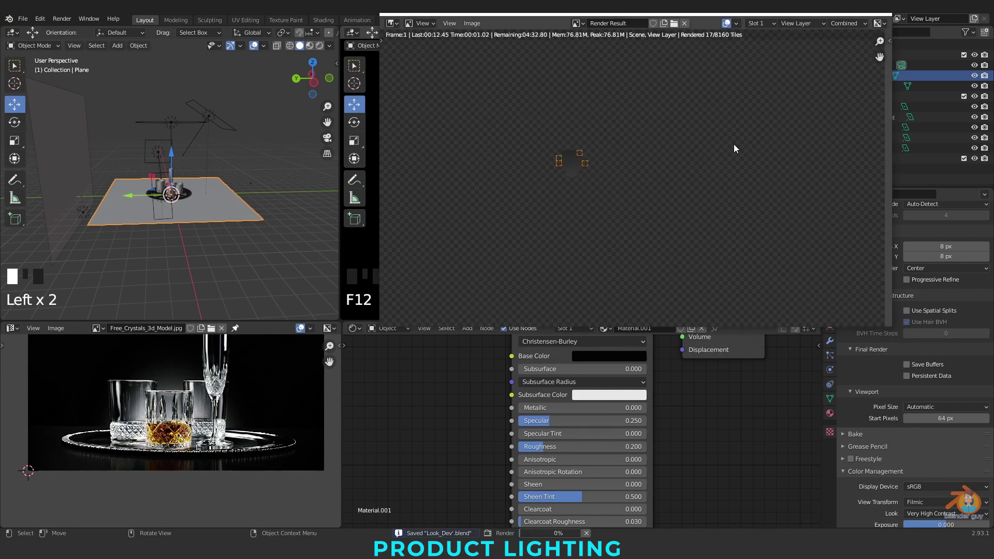
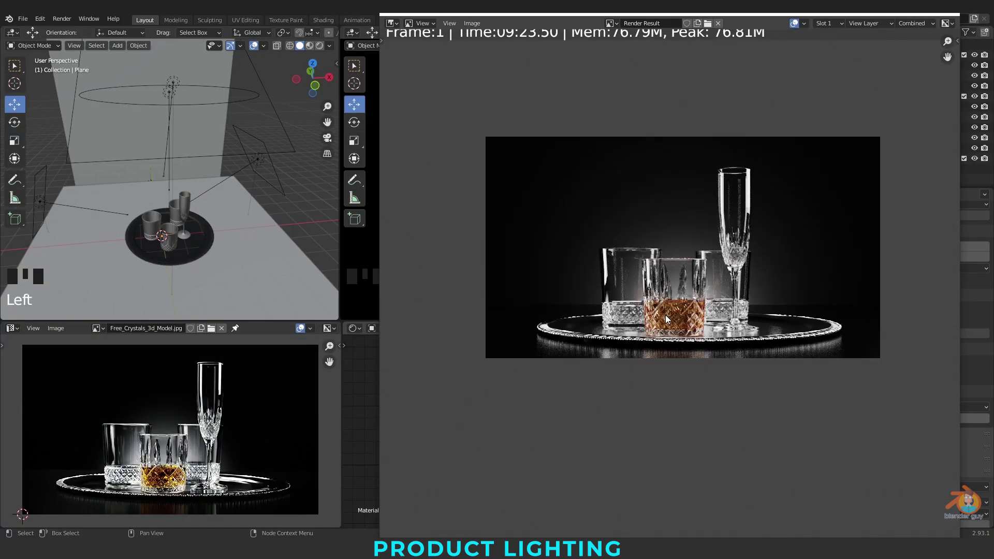
pyautogui.scroll(2, 666, 320)
pyautogui.scroll(-3, 682, 305)
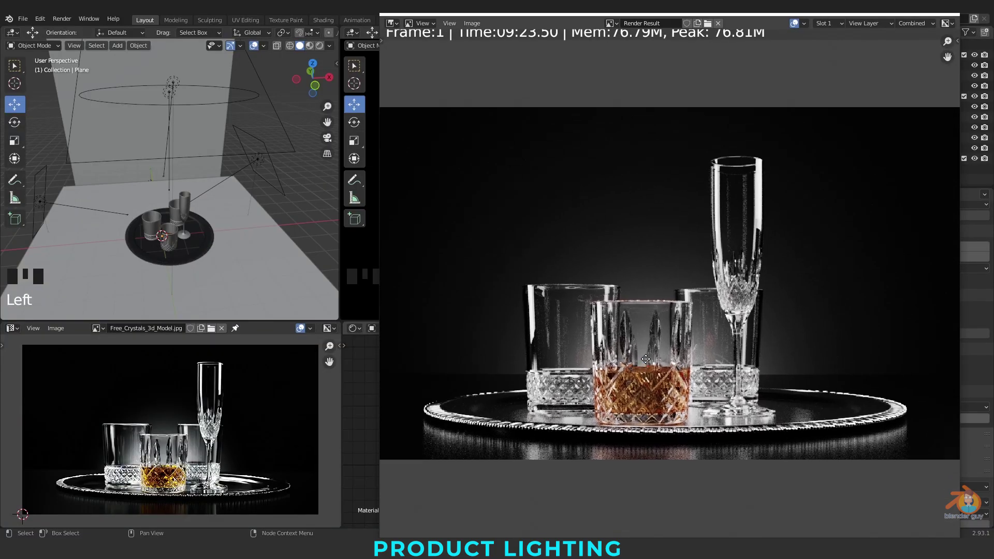
pyautogui.scroll(3, 704, 291)
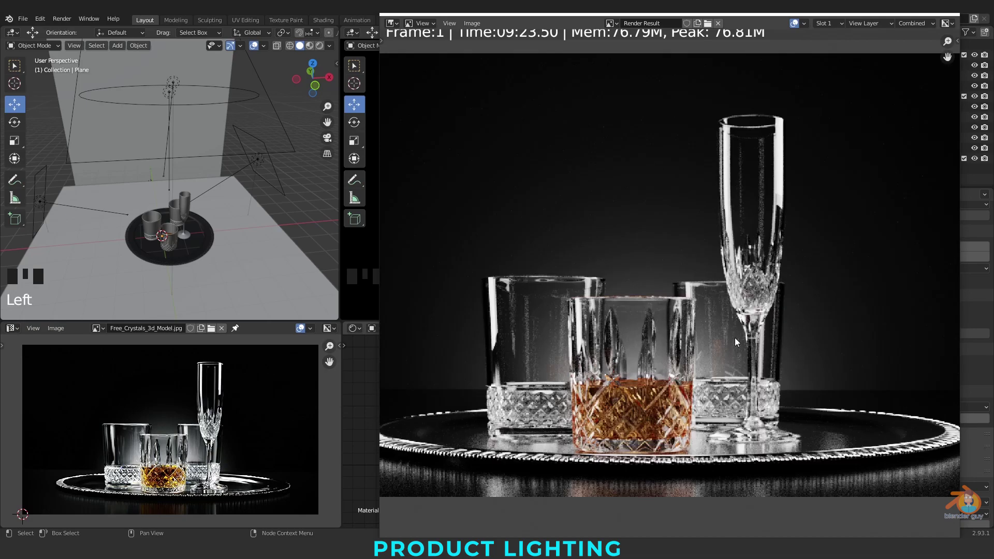
pyautogui.scroll(3, 483, 354)
pyautogui.scroll(3, 73, 464)
pyautogui.moveTo(73, 464); pyautogui.dragTo(124, 459, button='middle')
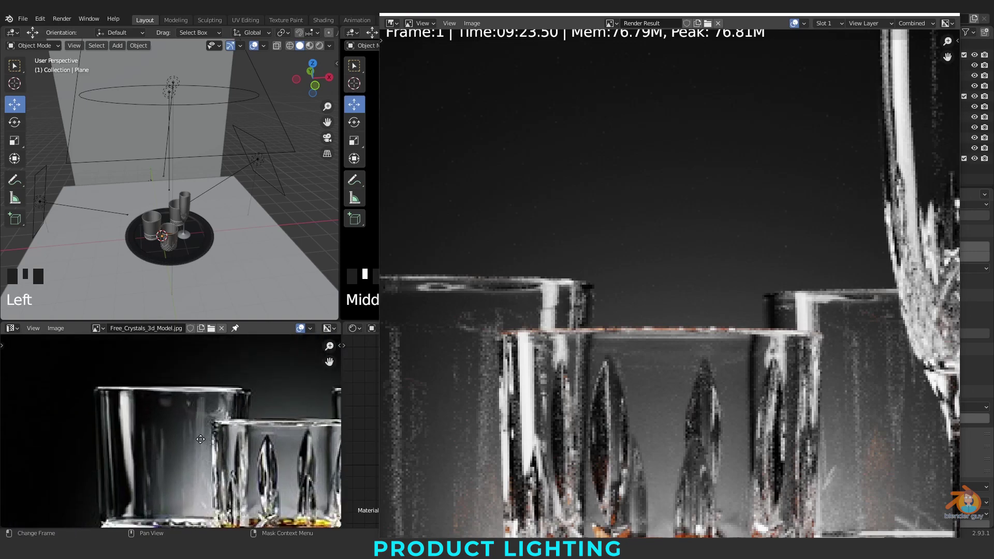
pyautogui.scroll(4, 130, 459)
pyautogui.scroll(-3, 93, 415)
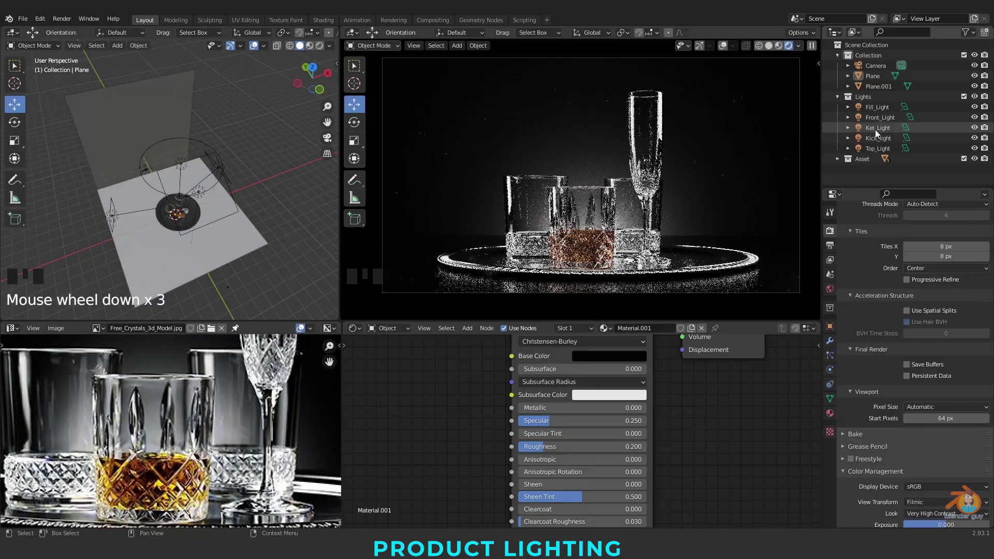
# - Rename Ket_Light to Key_Light and hide the key, kick, top and front lights in the viewport
pyautogui.click(877, 128)
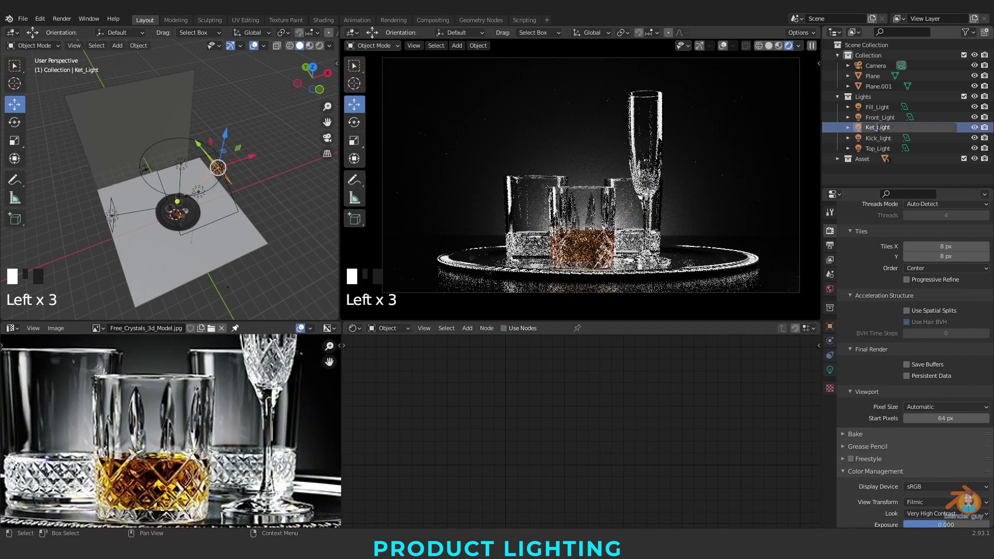
pyautogui.click(975, 127)
pyautogui.click(975, 137)
pyautogui.click(975, 148)
pyautogui.click(974, 117)
# - Reposition the Fill_Light beside the tray and rotate it to adjust its reflections on the glasses
pyautogui.moveTo(197, 243); pyautogui.dragTo(239, 177, button='middle')
pyautogui.scroll(3, 216, 254)
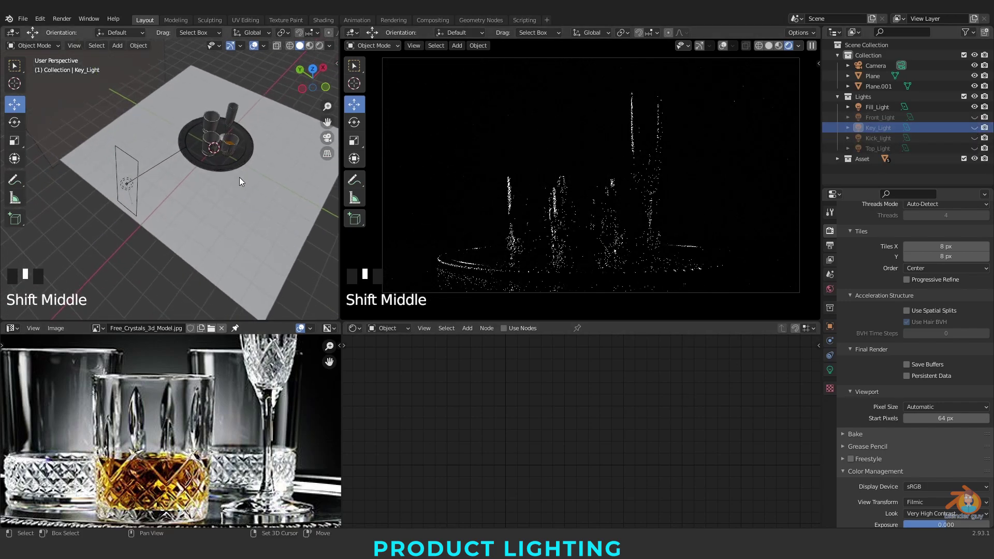
pyautogui.click(135, 197)
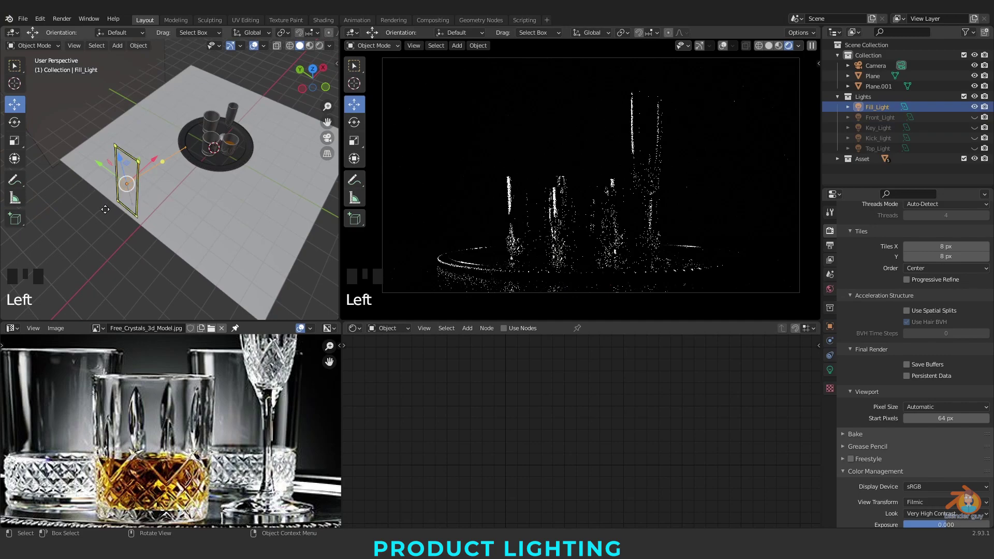
pyautogui.moveTo(147, 194); pyautogui.dragTo(160, 251, button='middle')
pyautogui.scroll(-2, 122, 216)
pyautogui.moveTo(122, 216); pyautogui.dragTo(153, 220)
pyautogui.click(15, 123)
pyautogui.moveTo(186, 261); pyautogui.dragTo(200, 260)
pyautogui.click(16, 105)
pyautogui.moveTo(157, 217); pyautogui.dragTo(173, 218)
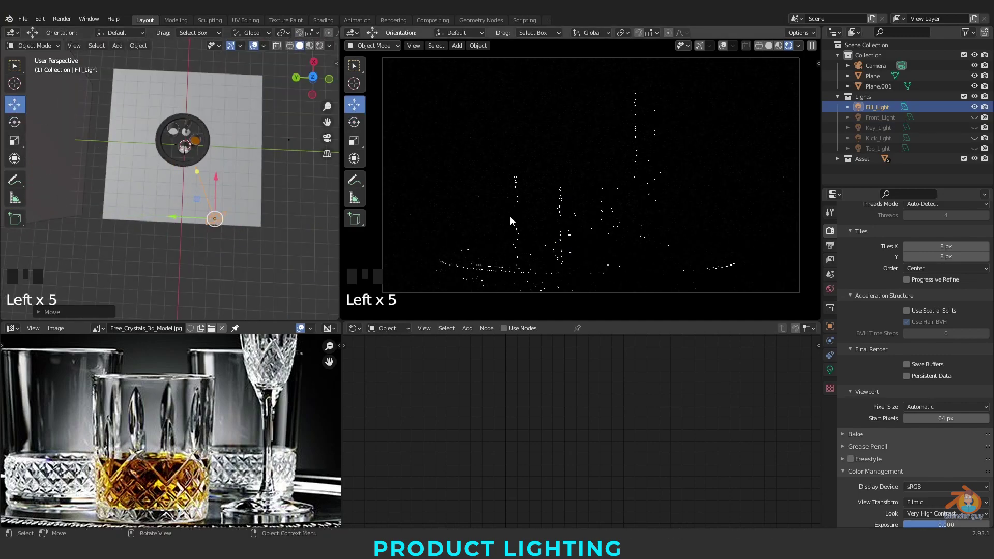
# - Show the Key_Light alongside the Fill_Light and compare the glass highlights with the reference image
pyautogui.scroll(2, 529, 219)
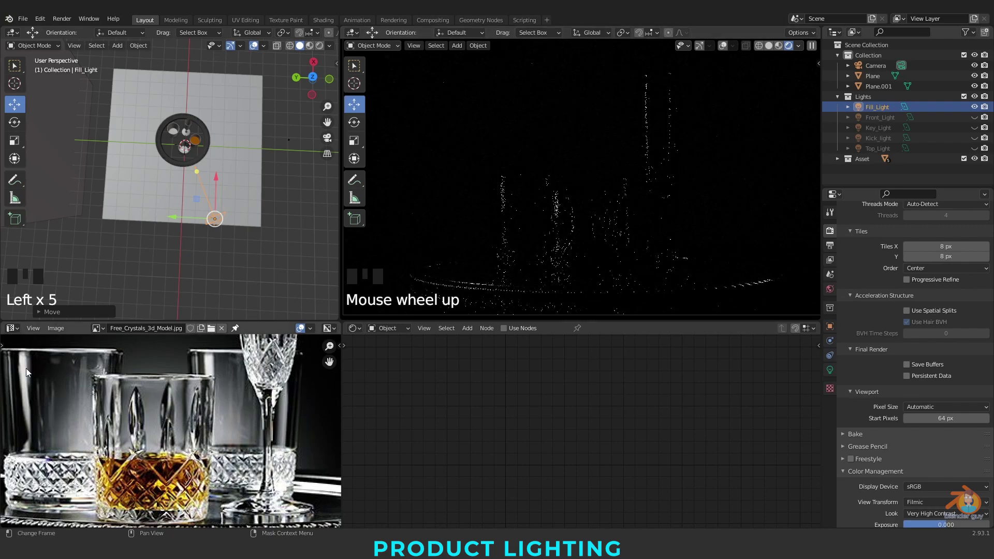
pyautogui.scroll(-4, 36, 413)
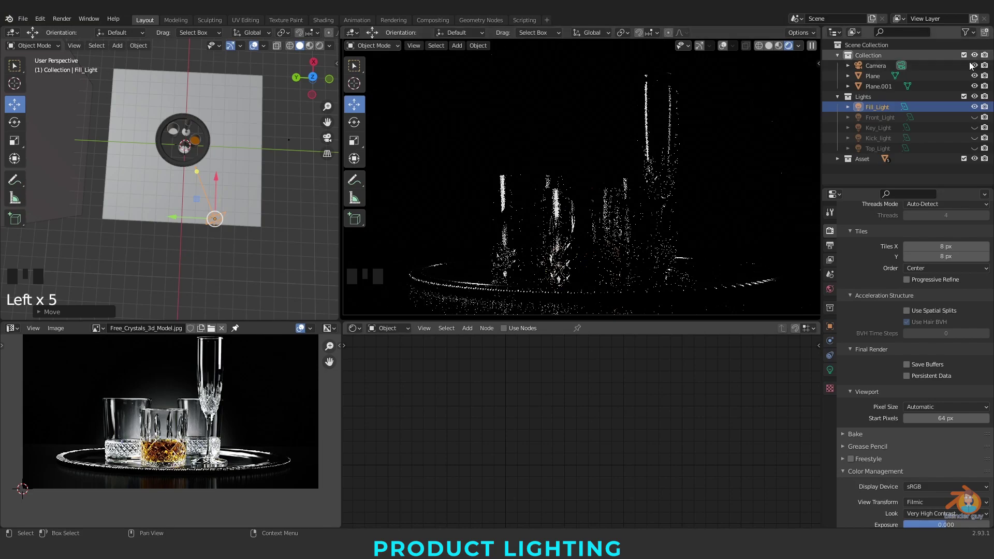
pyautogui.click(974, 127)
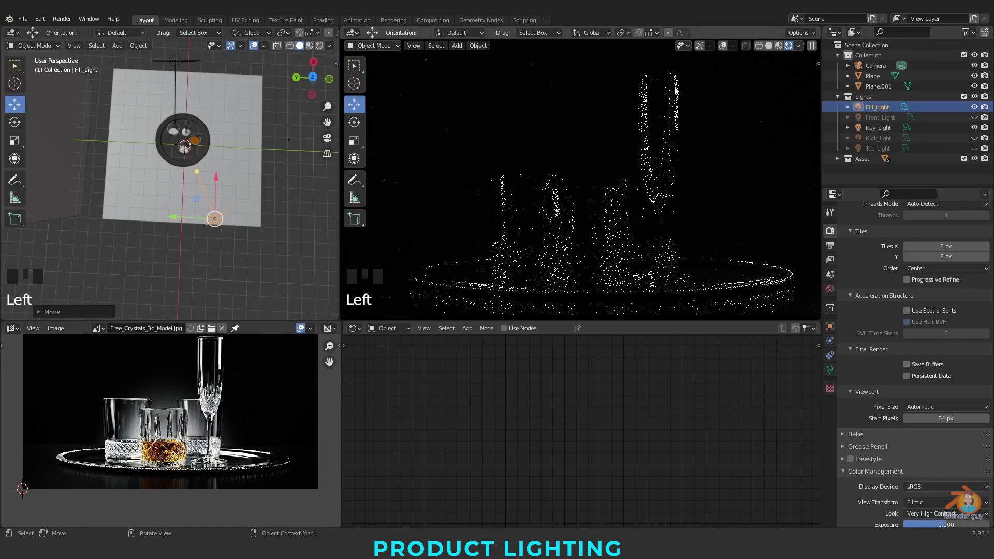
pyautogui.scroll(2, 228, 351)
pyautogui.moveTo(228, 350); pyautogui.dragTo(244, 365, button='middle')
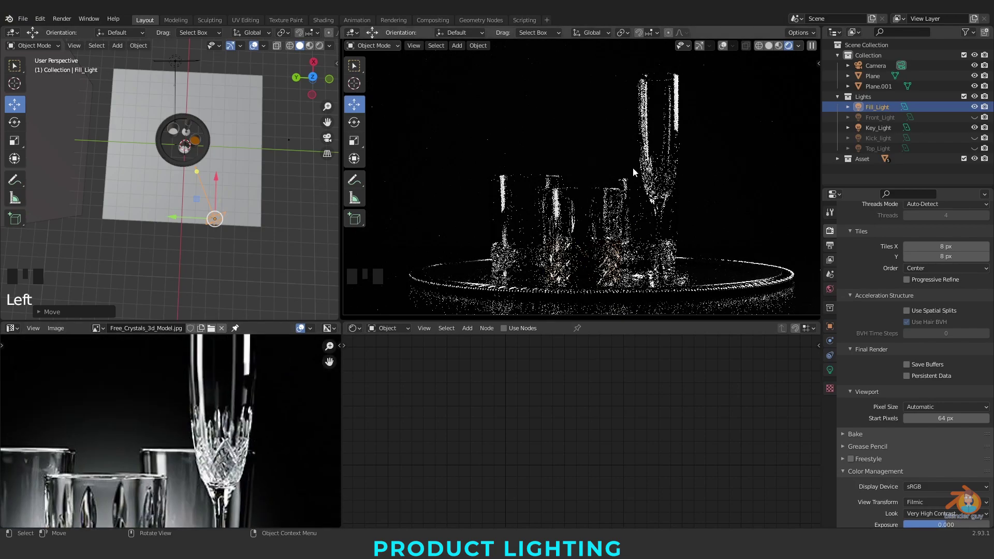
pyautogui.scroll(-4, 210, 428)
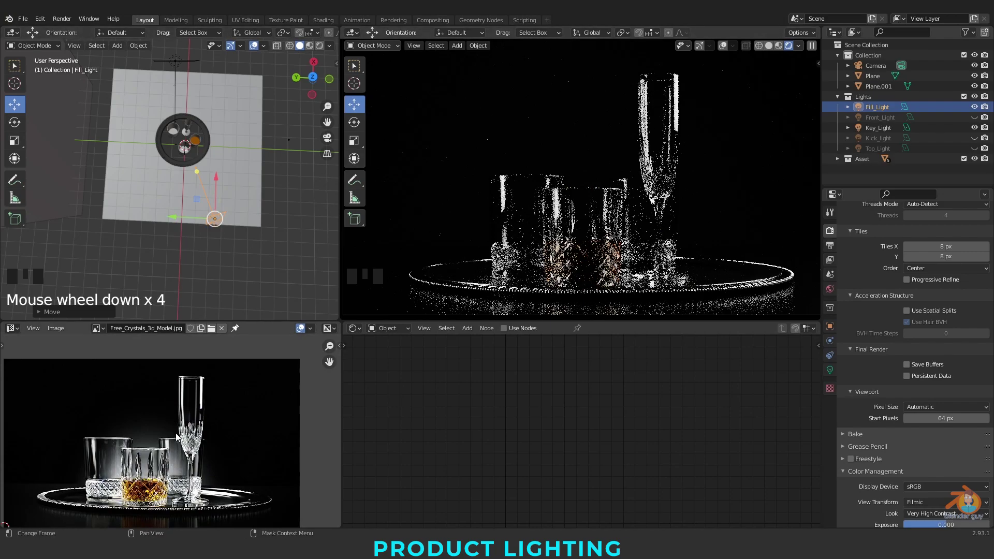
pyautogui.scroll(3, 171, 171)
# - Resize the Fill_Light to a scale of 29 in X, 8 in Y and 24 in Z, and display its transform values
pyautogui.click(15, 140)
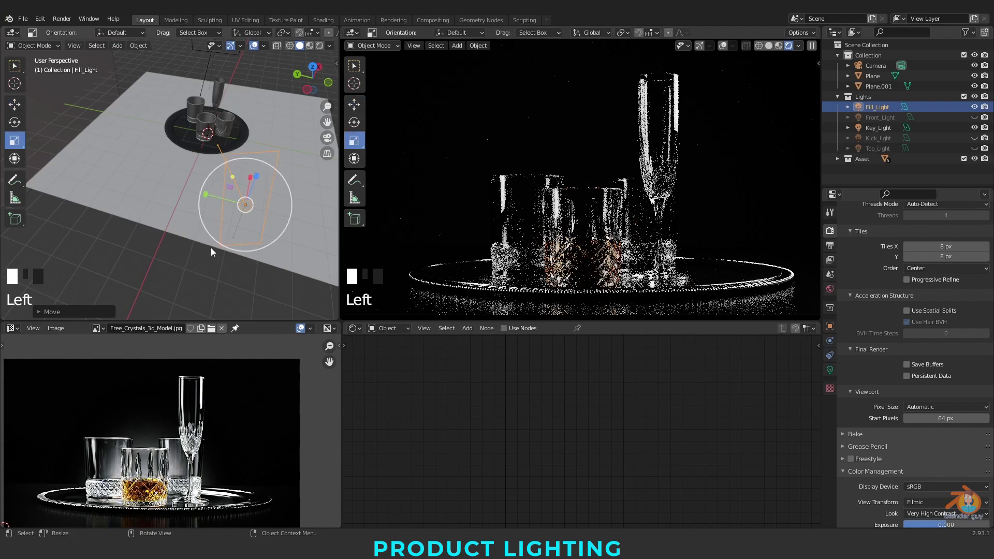
pyautogui.moveTo(208, 233); pyautogui.dragTo(218, 228, button='middle')
pyautogui.click(830, 326)
# - Toggle the Key_Light and Fill_Light visibility to view each light's contribution on its own
pyautogui.click(975, 127)
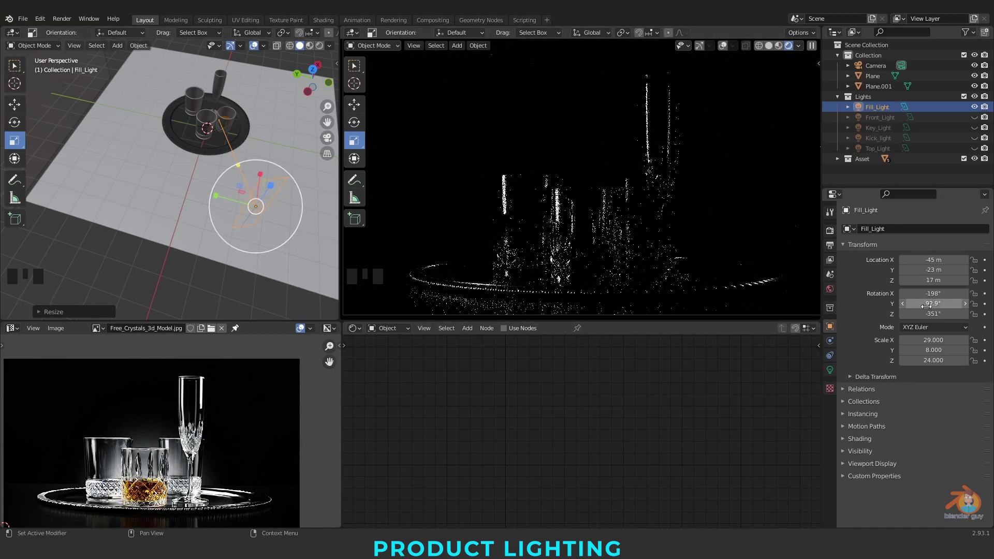
pyautogui.click(975, 107)
pyautogui.click(976, 127)
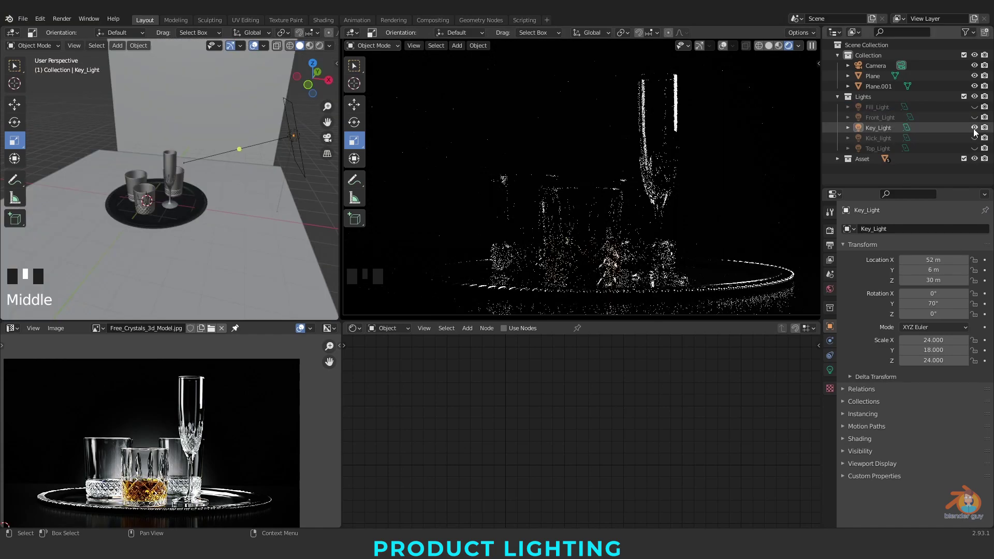
# - Make the Fill_Light, Front_Light, Kick_light and Top_Light visible in the viewport again
pyautogui.click(975, 107)
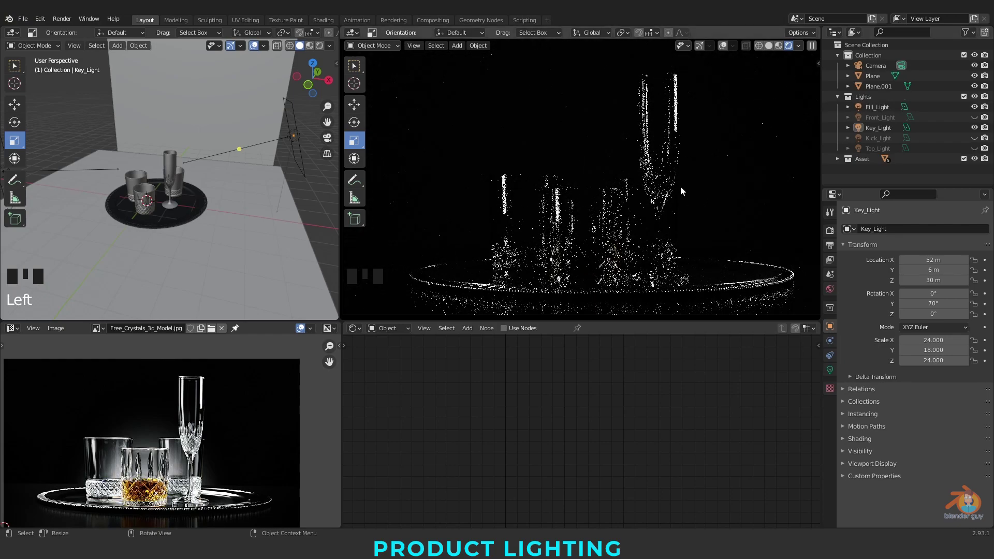
pyautogui.click(974, 117)
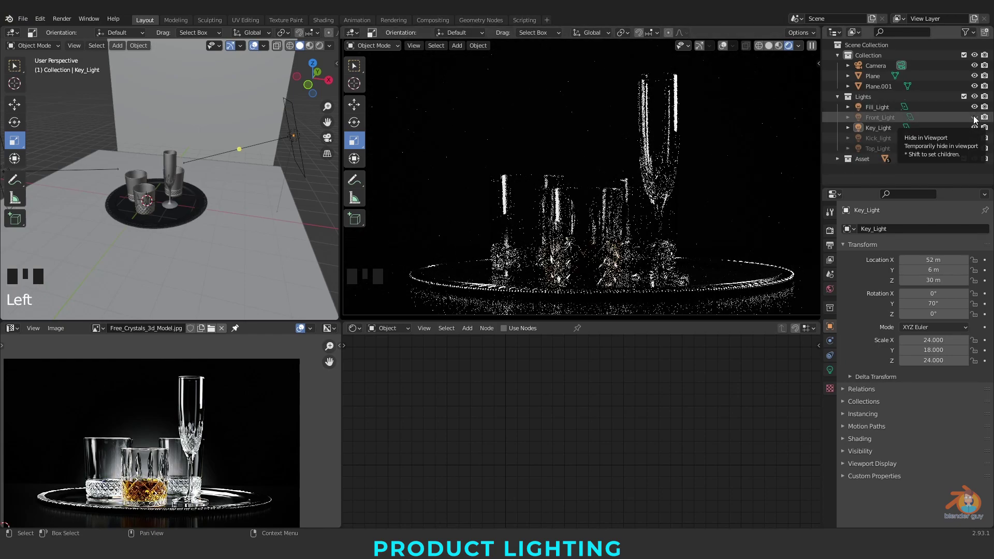
pyautogui.scroll(-6, 257, 210)
pyautogui.click(153, 154)
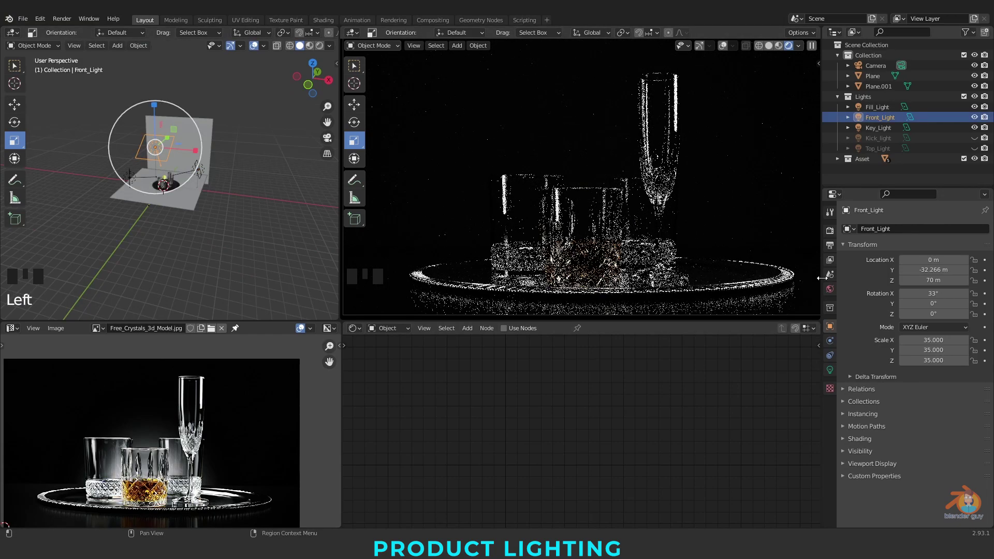
pyautogui.click(974, 138)
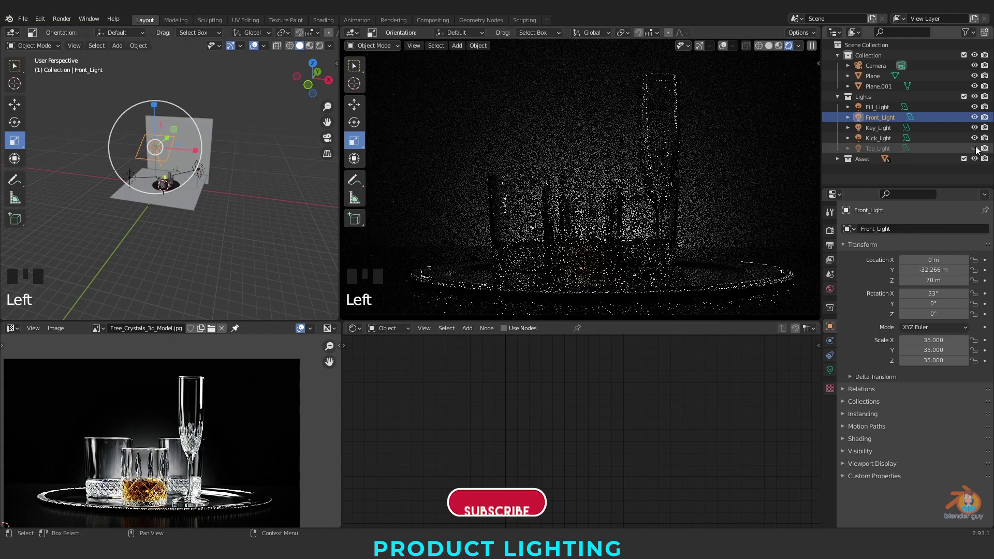
pyautogui.click(974, 148)
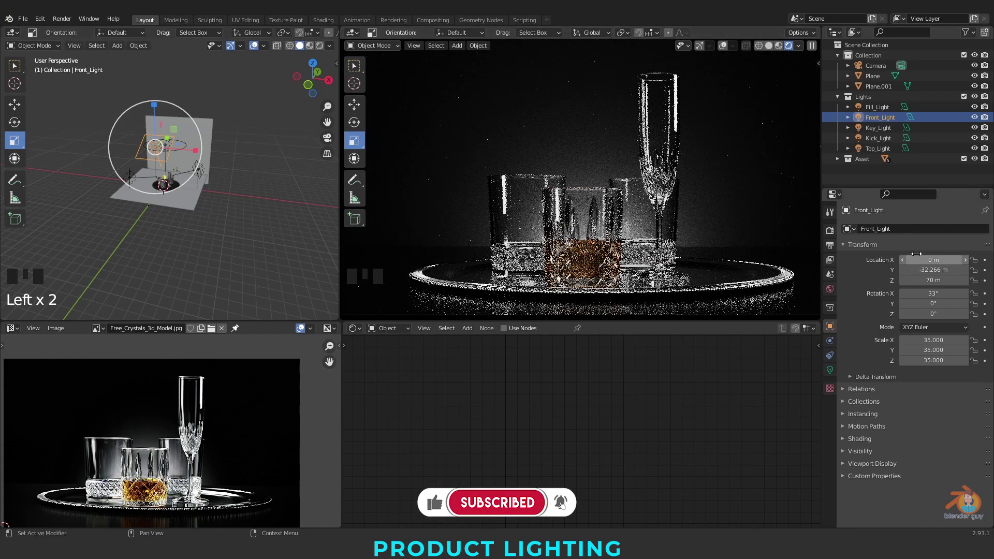
# - Display the render settings and examine the finished render for noise in the tumblers and champagne flute
pyautogui.click(831, 230)
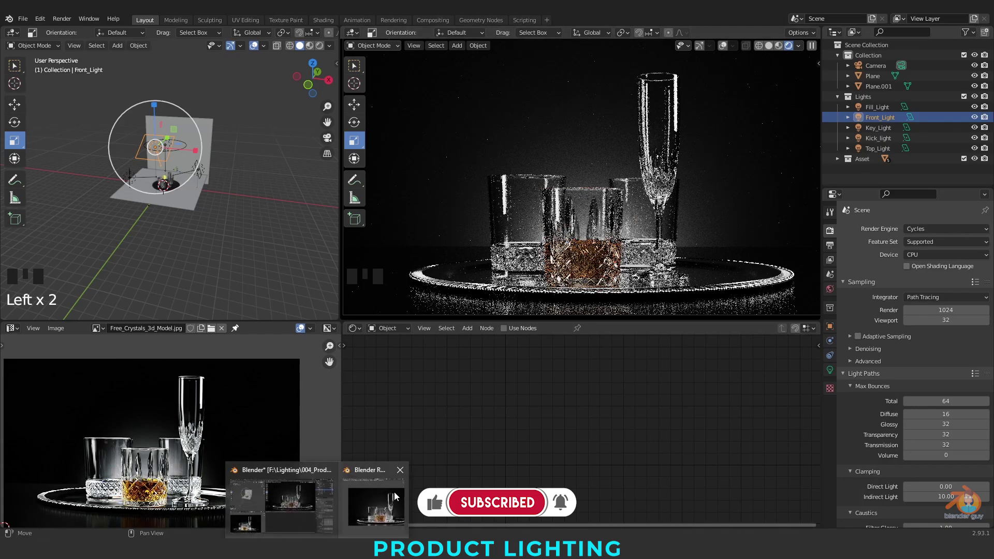
pyautogui.click(396, 496)
pyautogui.scroll(4, 687, 163)
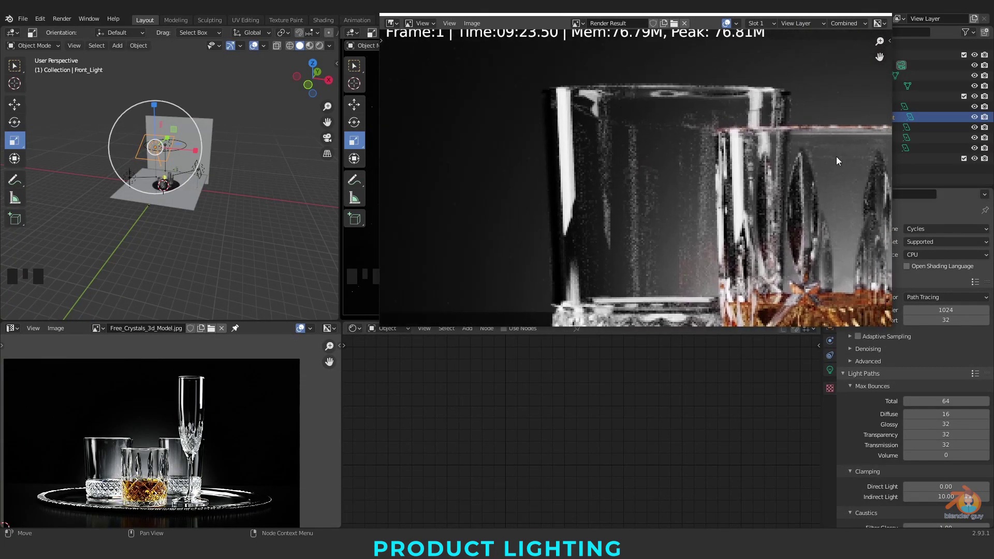
pyautogui.scroll(-4, 742, 261)
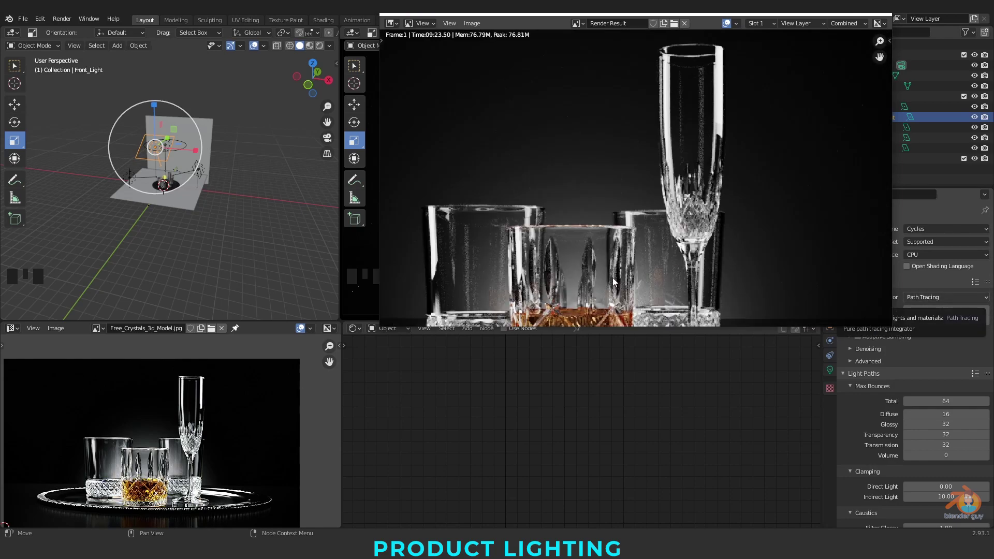
pyautogui.scroll(3, 614, 281)
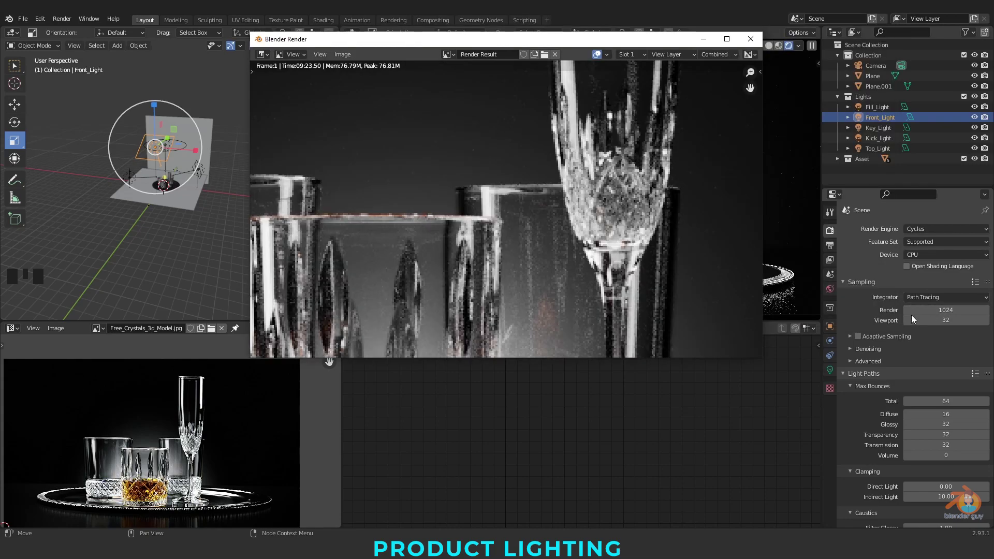
pyautogui.scroll(-4, 526, 223)
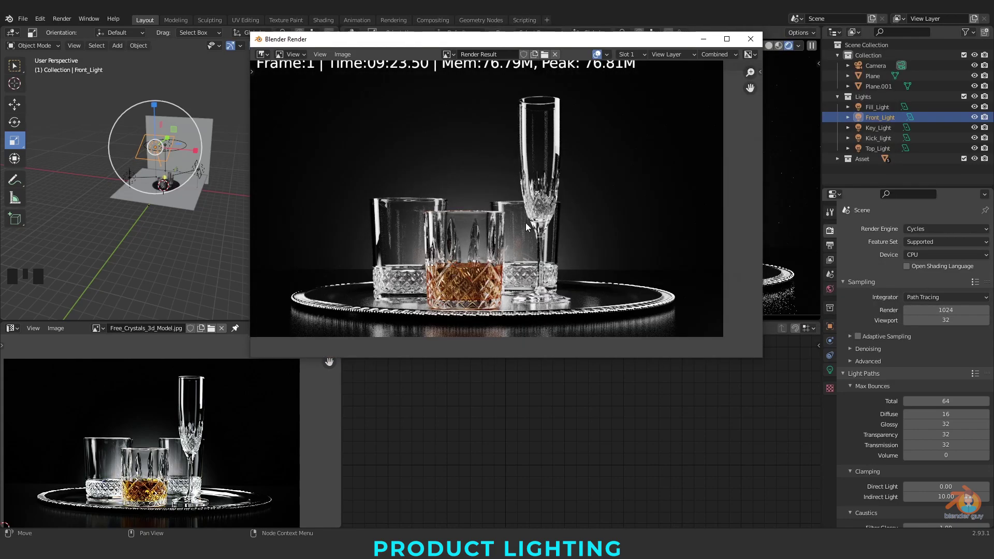
pyautogui.scroll(-1, 524, 221)
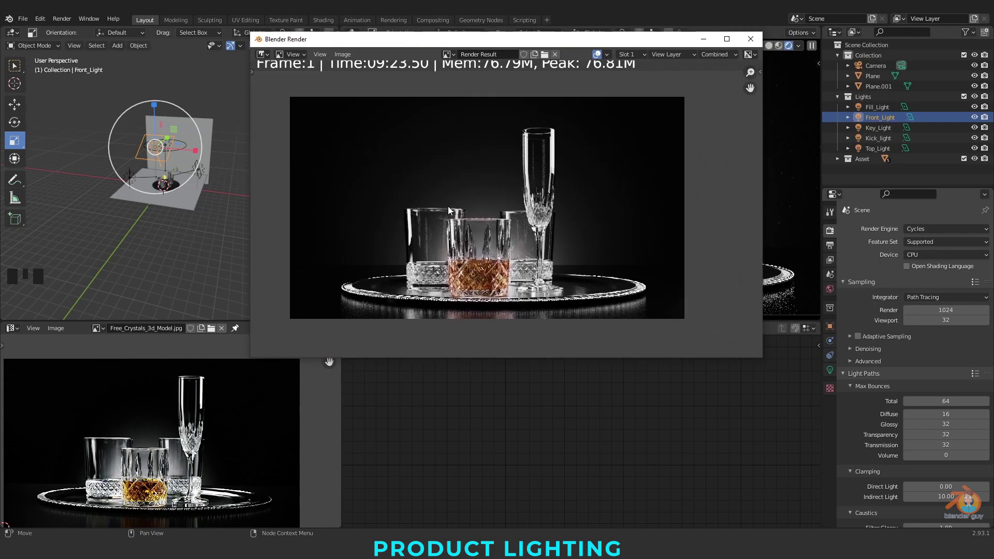
pyautogui.scroll(3, 515, 237)
pyautogui.moveTo(496, 44); pyautogui.dragTo(611, 200)
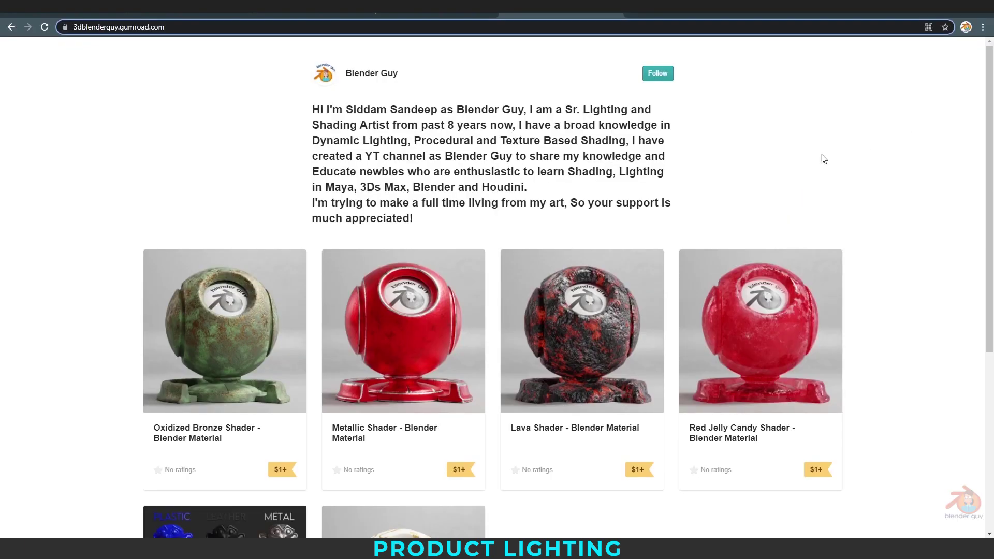
# - Browse the shader products on the Gumroad store in the browser and view the Basic Blender Materials page
pyautogui.scroll(-5, 870, 166)
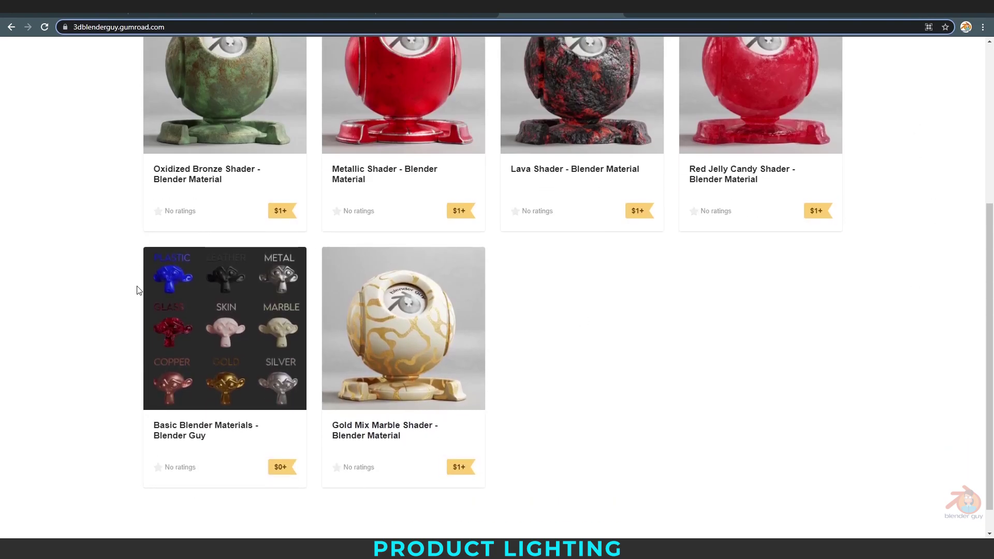
pyautogui.click(178, 327)
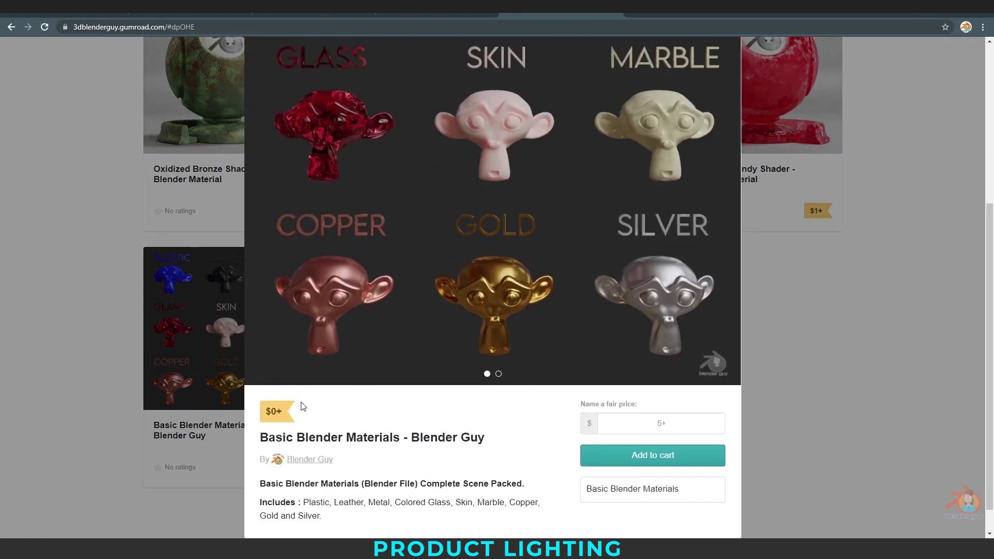
pyautogui.scroll(4, 511, 295)
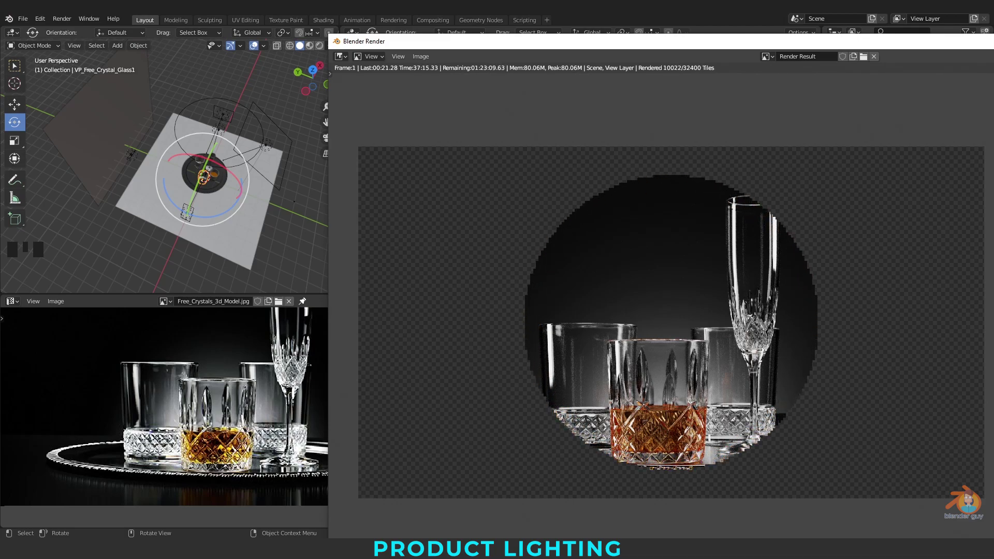
# - Switch back to Blender and examine the running final render of the glassware
pyautogui.moveTo(541, 409); pyautogui.dragTo(500, 387, button='middle')
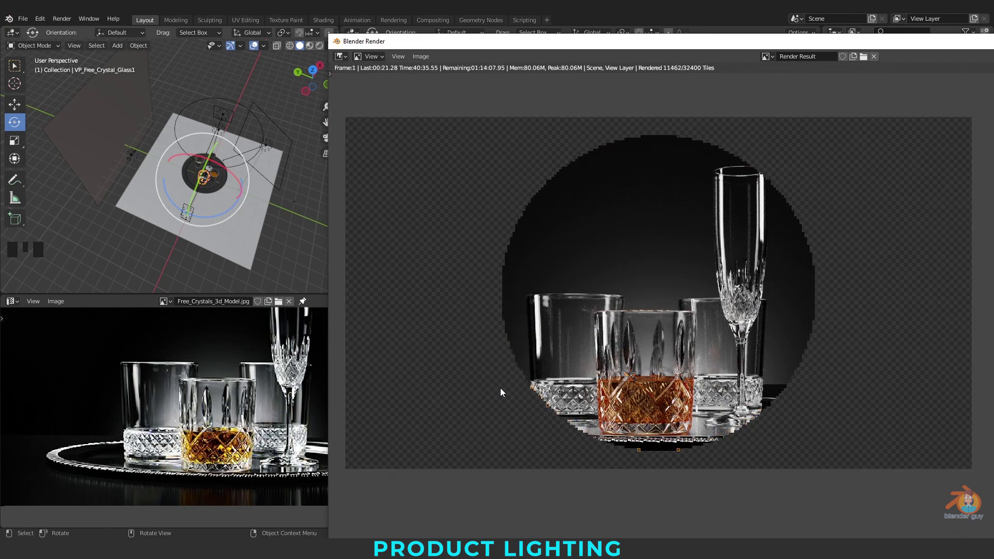